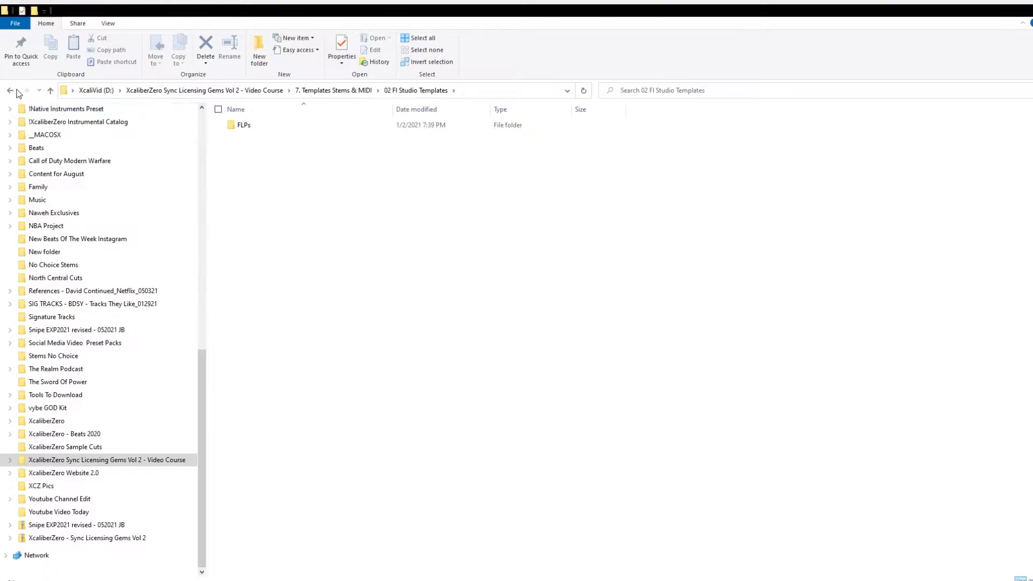
# Review the mixer's colour-coded track groups from Piano to Chimes SFX, selecting all of them and then each group.
pyautogui.click(11, 92)
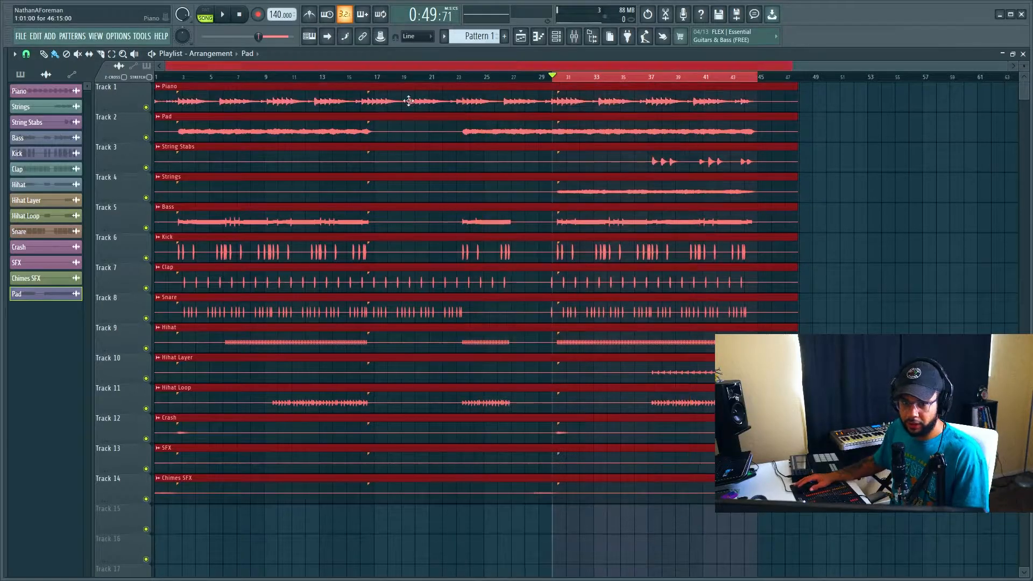
pyautogui.press('F6')
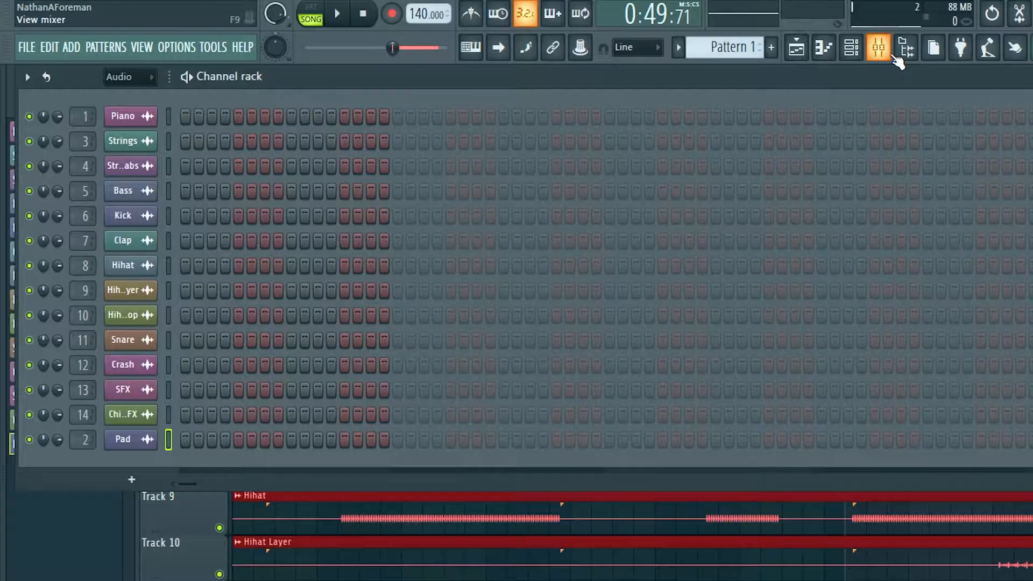
pyautogui.click(894, 56)
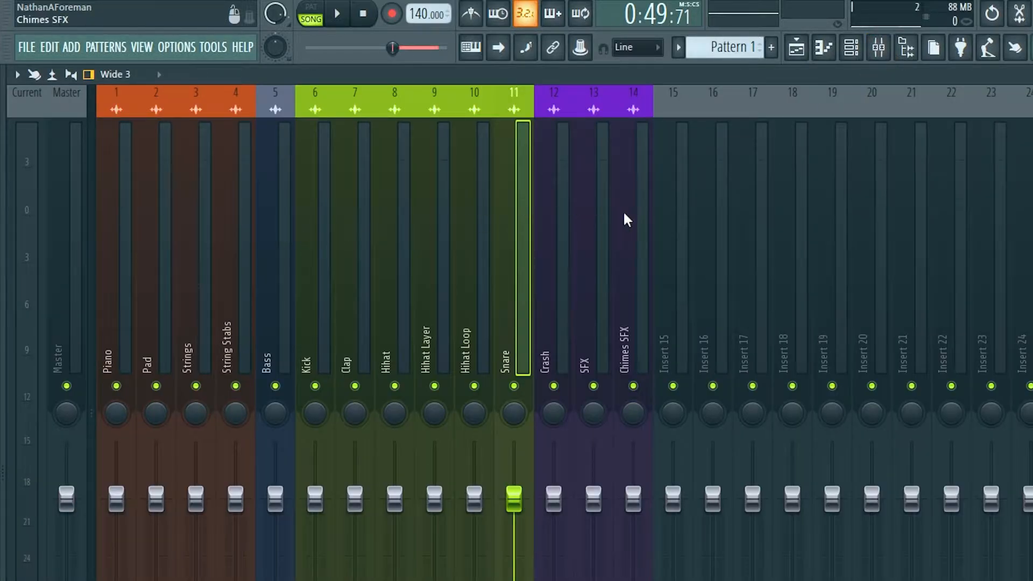
pyautogui.click(650, 215)
pyautogui.moveTo(653, 219); pyautogui.dragTo(95, 266)
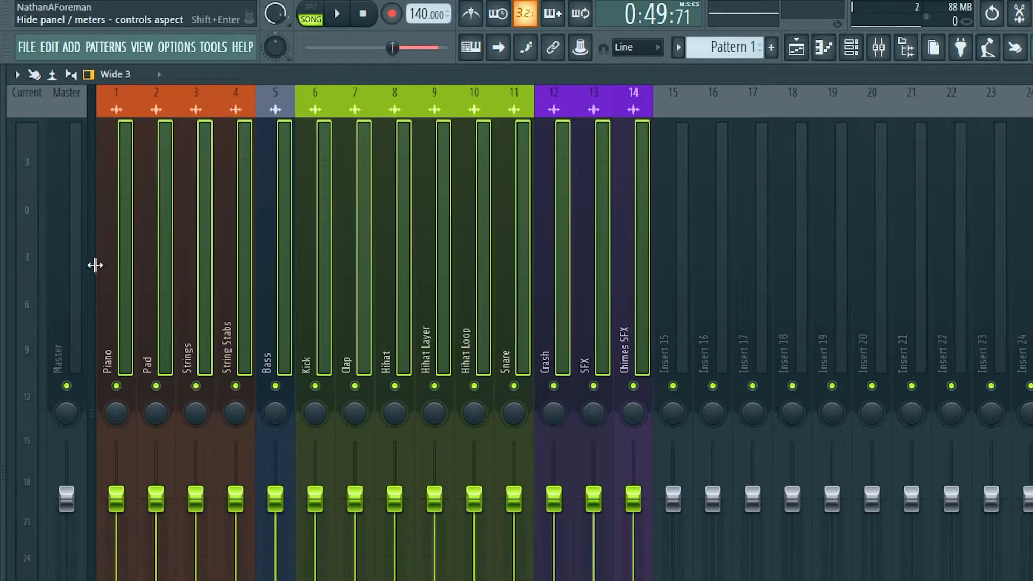
pyautogui.click(113, 334)
pyautogui.moveTo(111, 337); pyautogui.dragTo(228, 340)
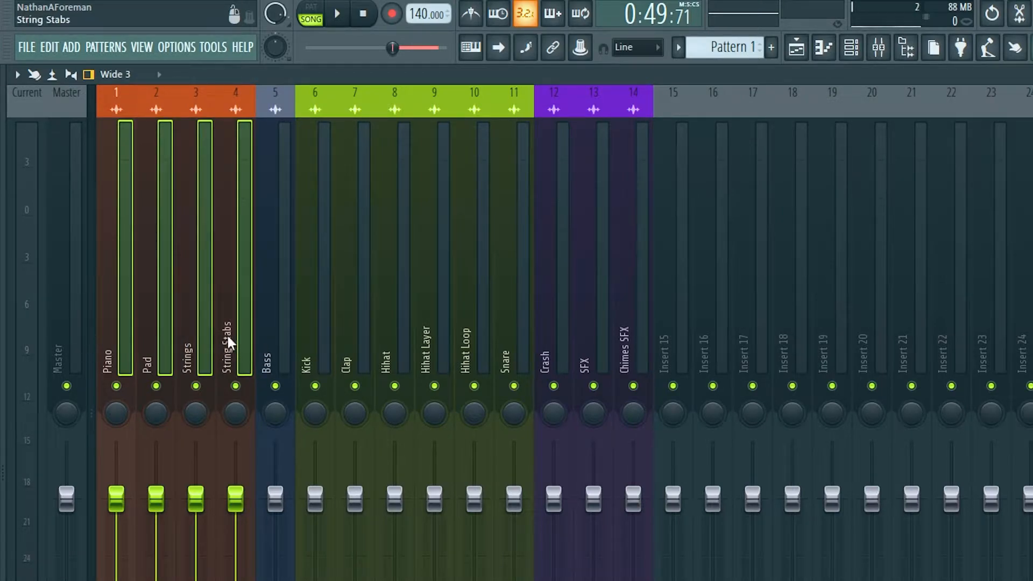
pyautogui.click(274, 347)
pyautogui.moveTo(305, 346); pyautogui.dragTo(670, 349)
pyautogui.click(630, 358)
pyautogui.click(550, 349)
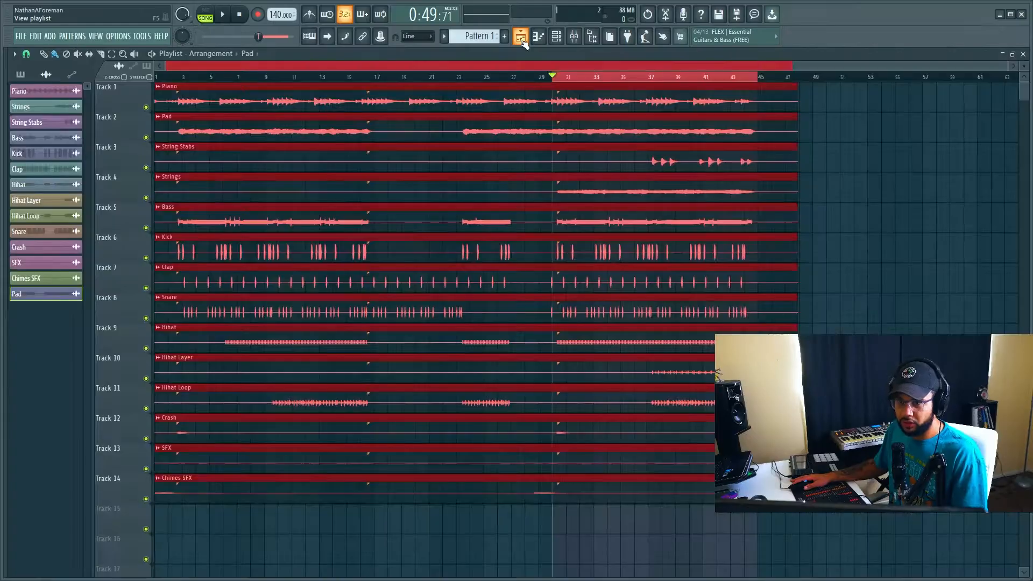
# Compare the stem arrangement in the playlist with the mixer's track layout.
pyautogui.click(879, 47)
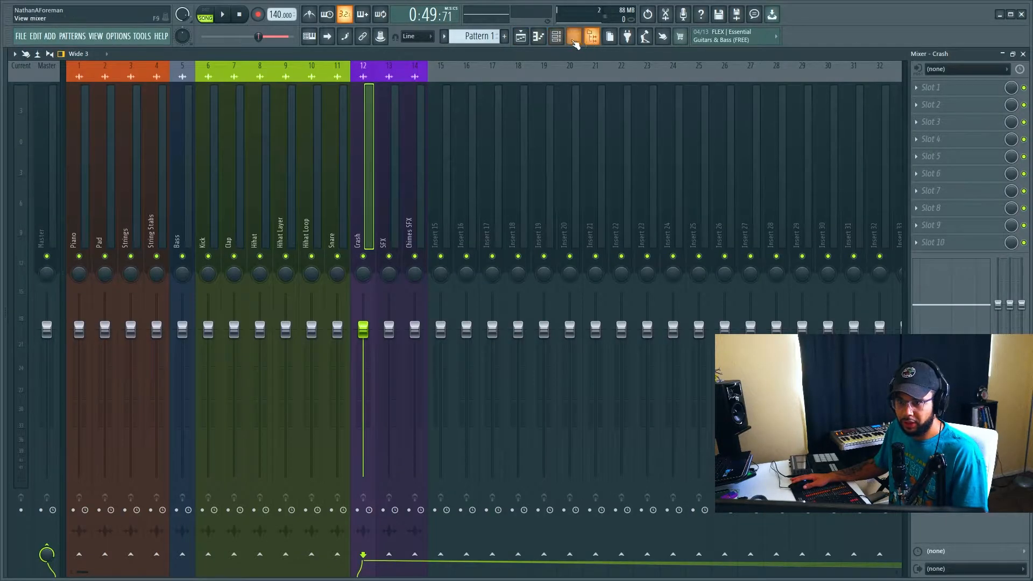
pyautogui.click(523, 38)
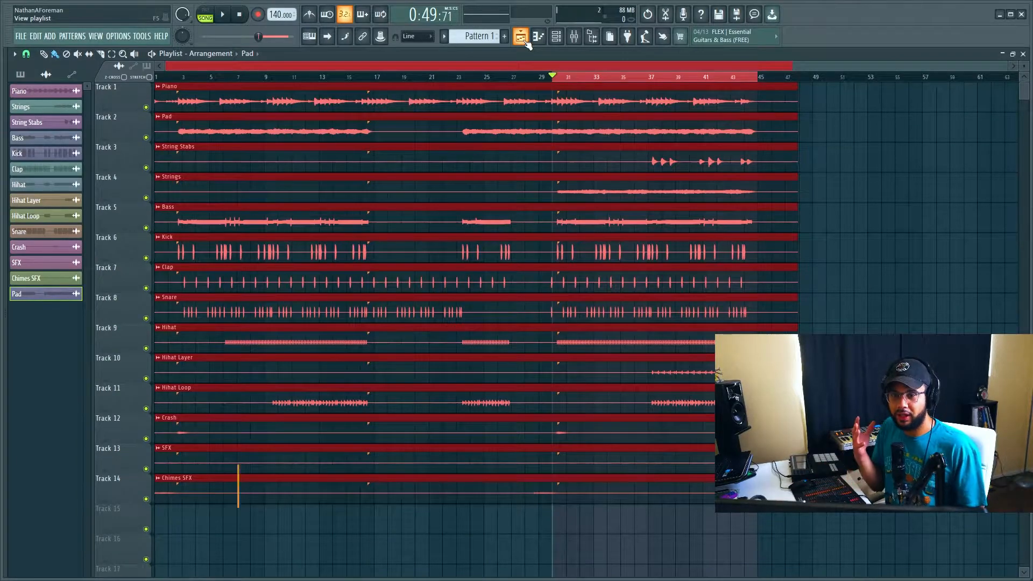
pyautogui.click(575, 38)
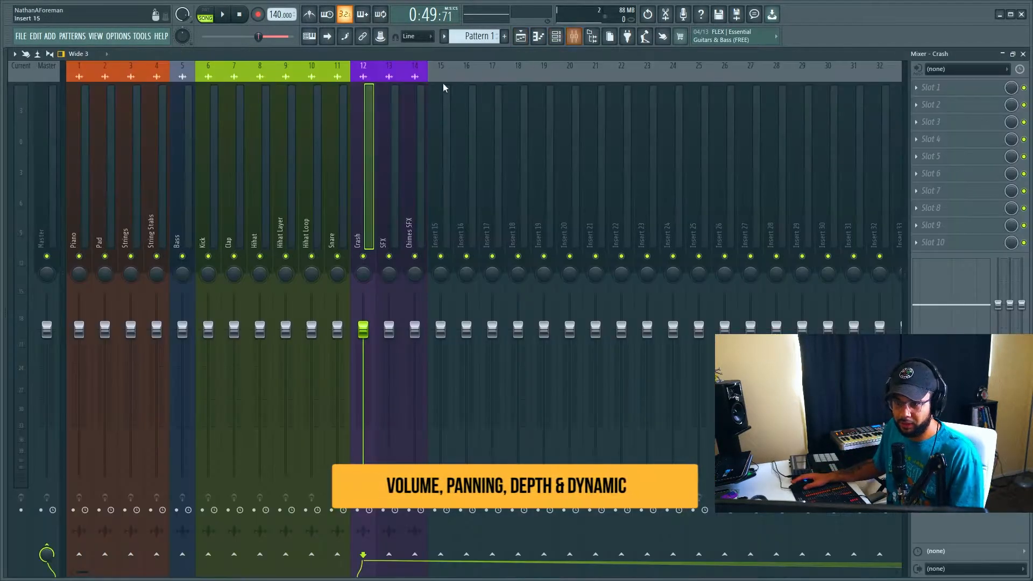
# Inspect the Kick channel's sample settings and both pages of its precomputed effects, and close them.
pyautogui.click(557, 36)
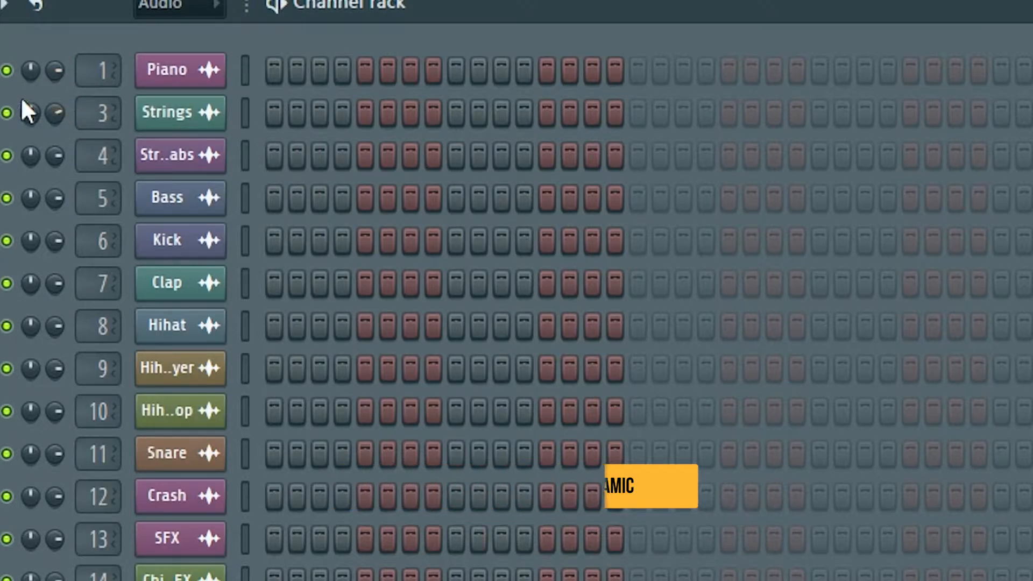
pyautogui.click(202, 244)
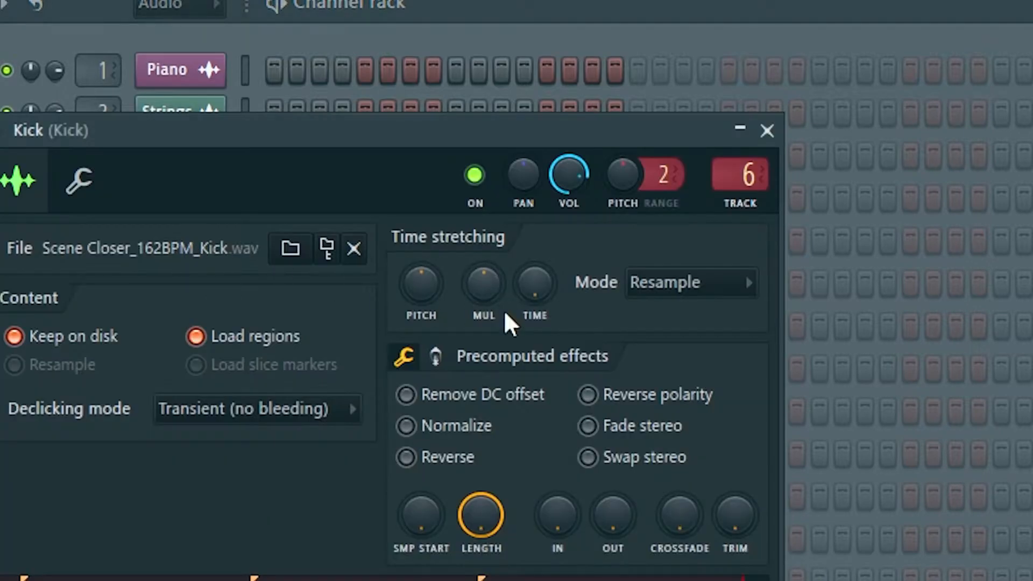
pyautogui.moveTo(410, 130); pyautogui.dragTo(751, 115)
pyautogui.moveTo(625, 128); pyautogui.dragTo(1016, 98)
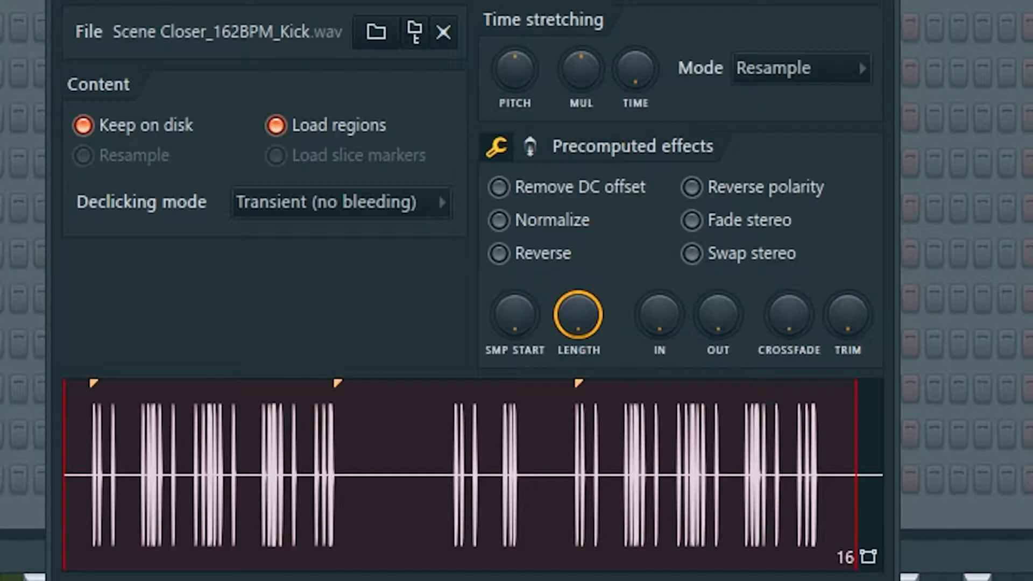
pyautogui.click(532, 148)
pyautogui.moveTo(514, 204)
pyautogui.mouseDown()
pyautogui.moveTo(514, 192)
pyautogui.moveTo(531, 214)
pyautogui.mouseUp()
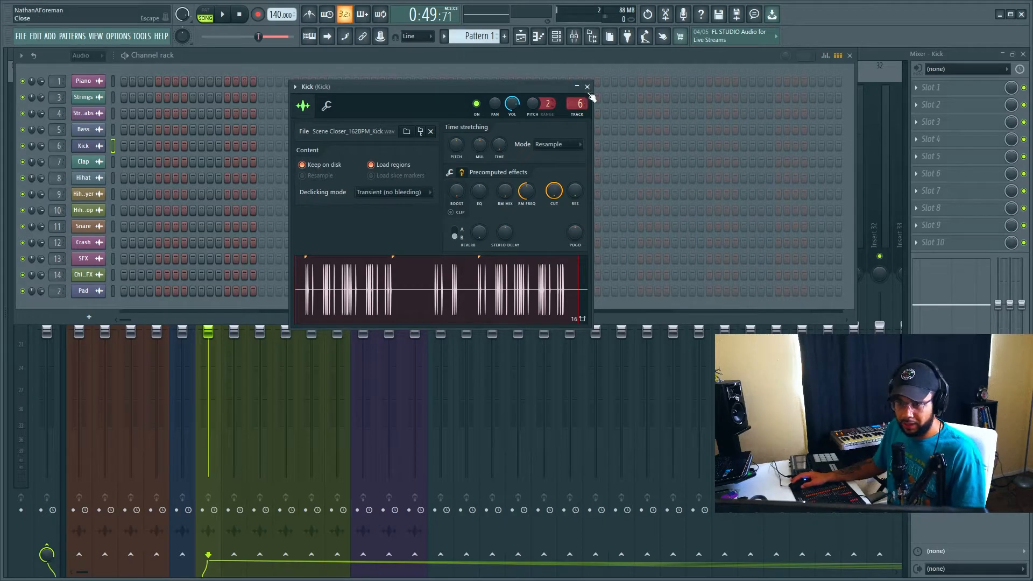
pyautogui.click(583, 91)
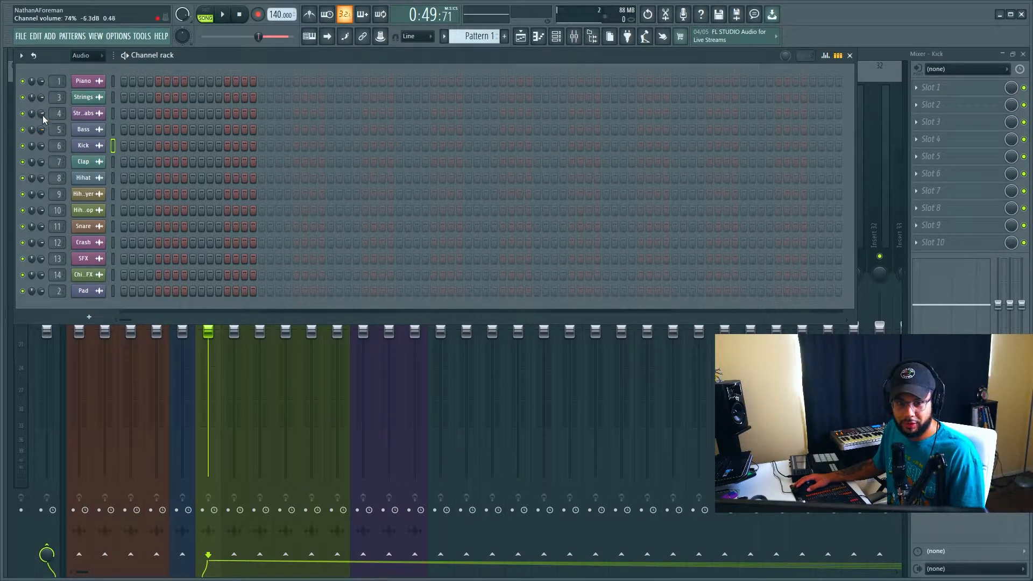
# Review the Piano mixer track and play the selected time range of the arrangement in the playlist.
pyautogui.click(214, 334)
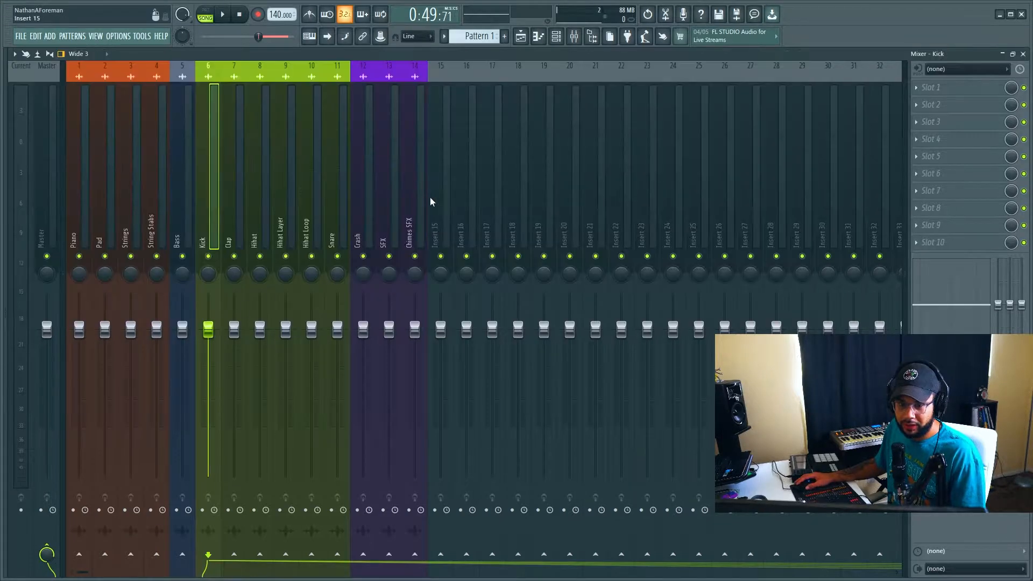
pyautogui.click(75, 211)
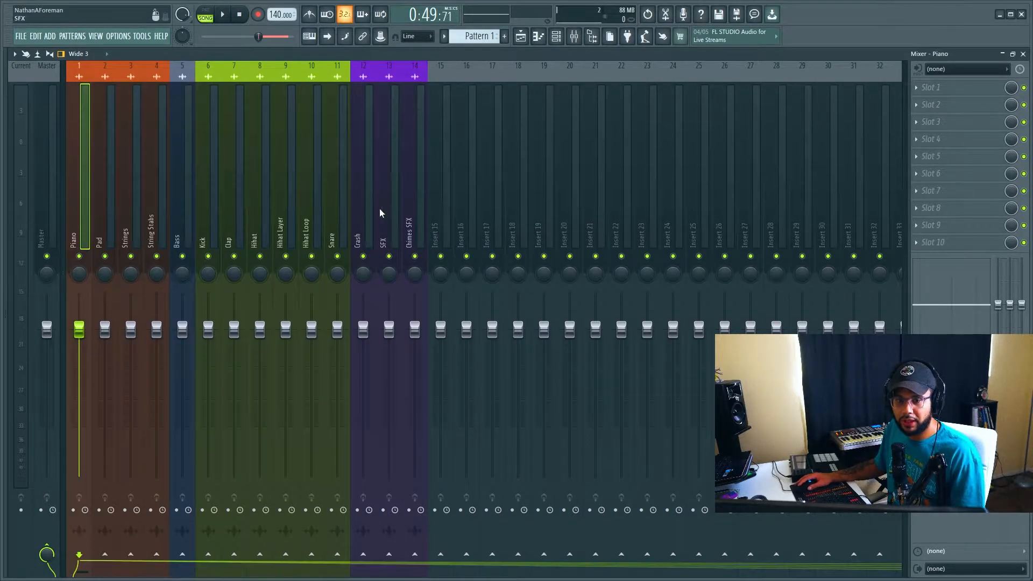
pyautogui.click(520, 39)
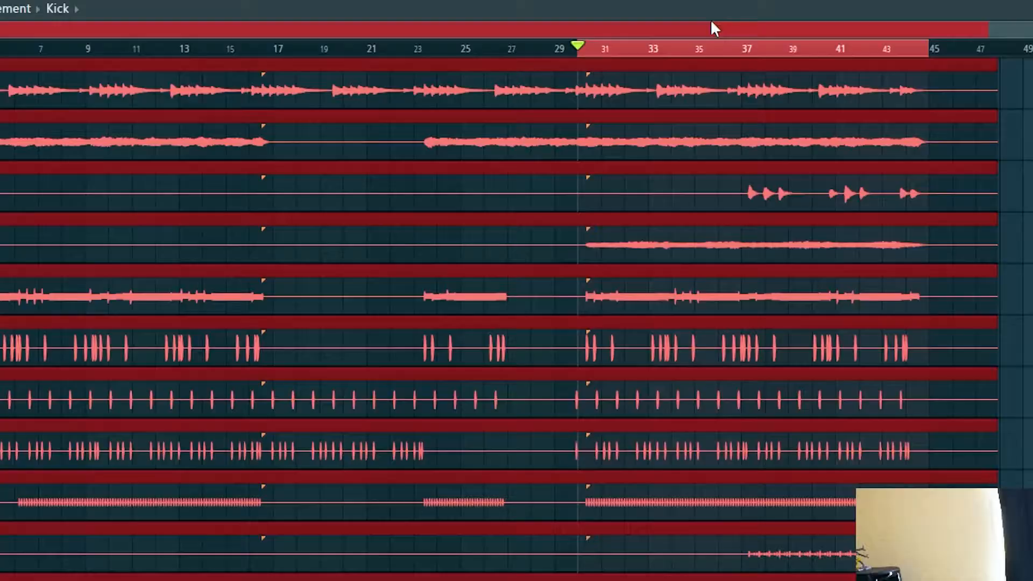
pyautogui.press('space')
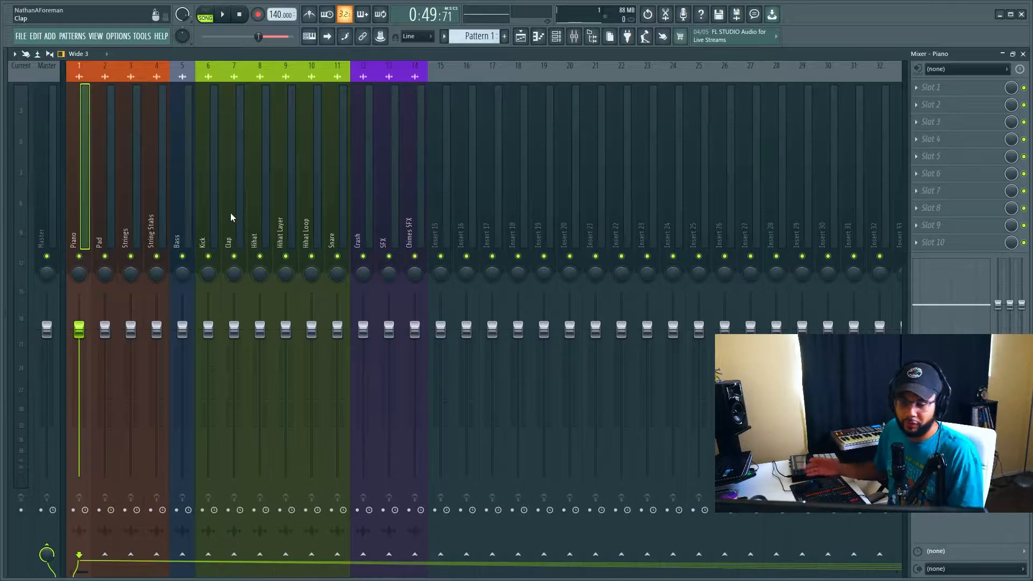
# Select mixer tracks 14 to 1, play the selected section and check the Master track's peak level.
pyautogui.click(412, 209)
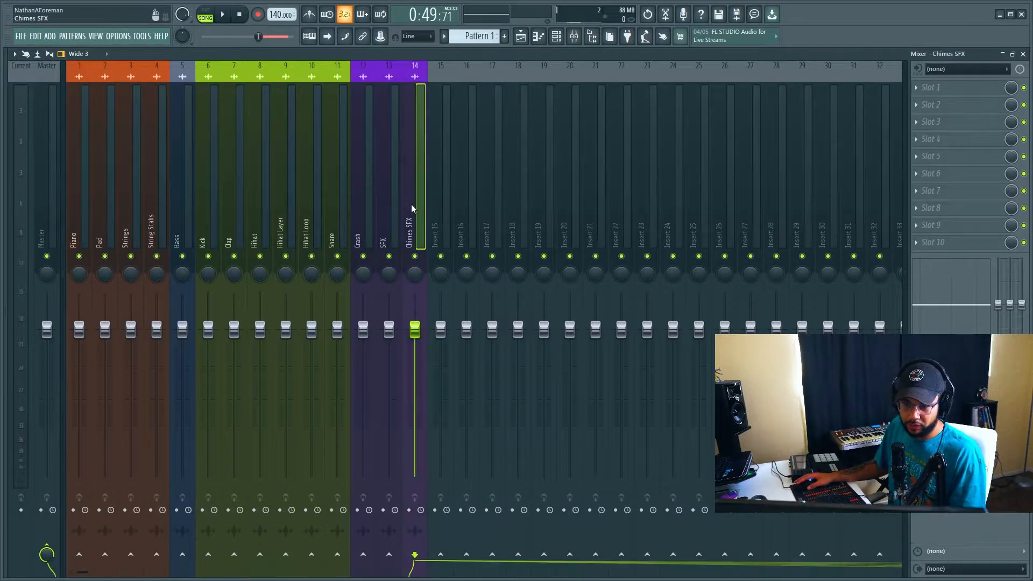
pyautogui.moveTo(422, 215); pyautogui.dragTo(91, 232)
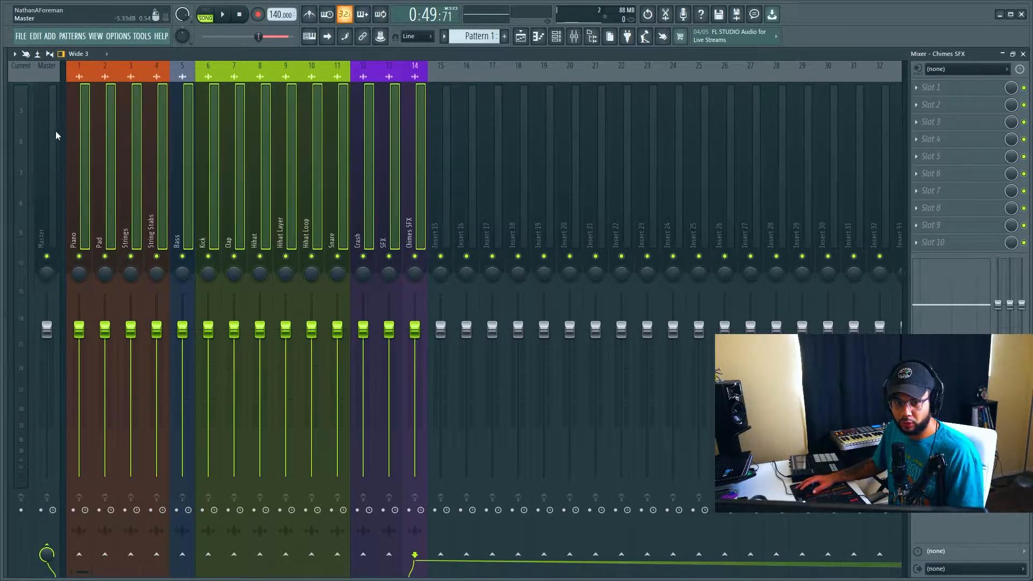
pyautogui.press('space')
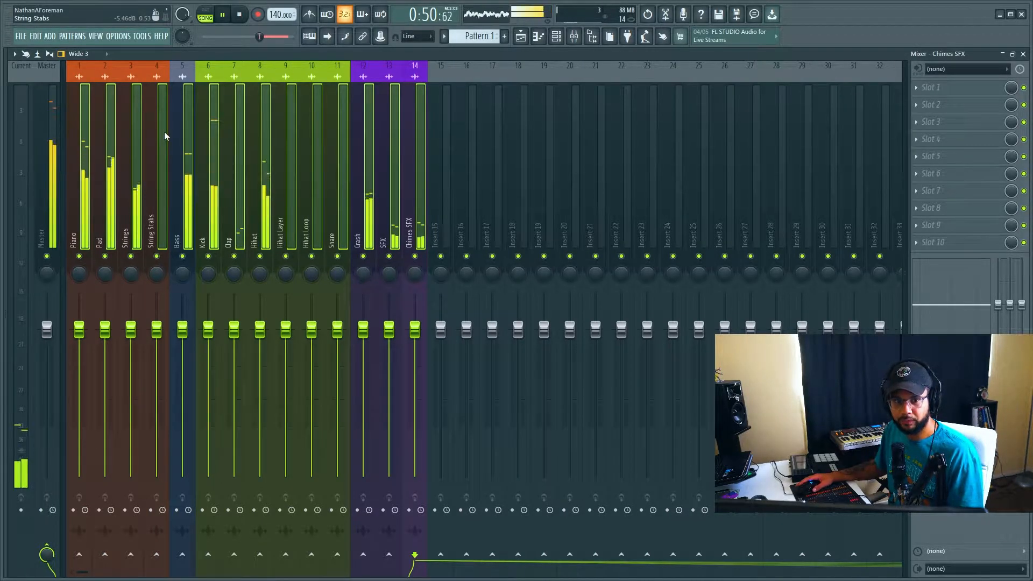
pyautogui.click(36, 125)
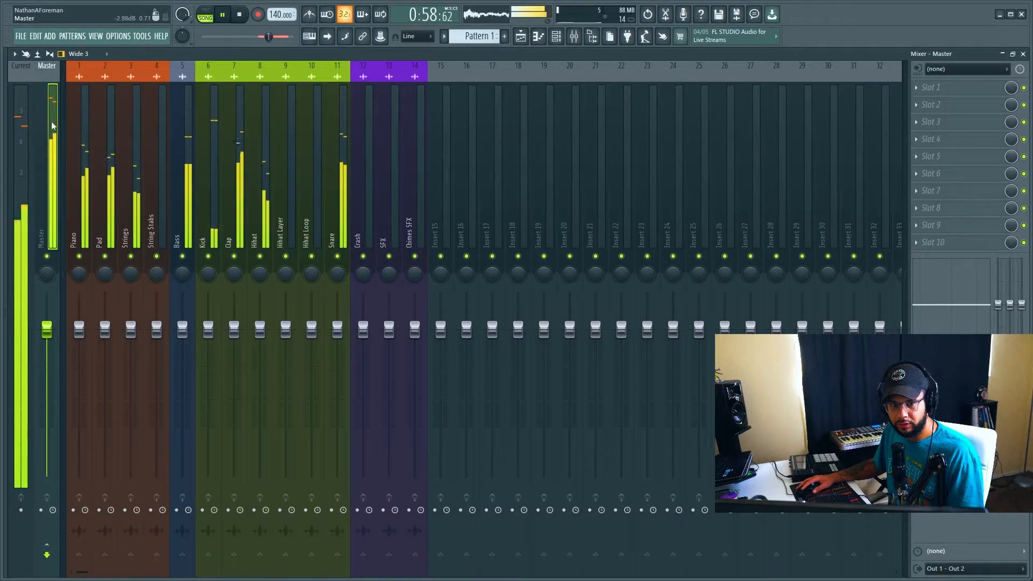
pyautogui.press('space')
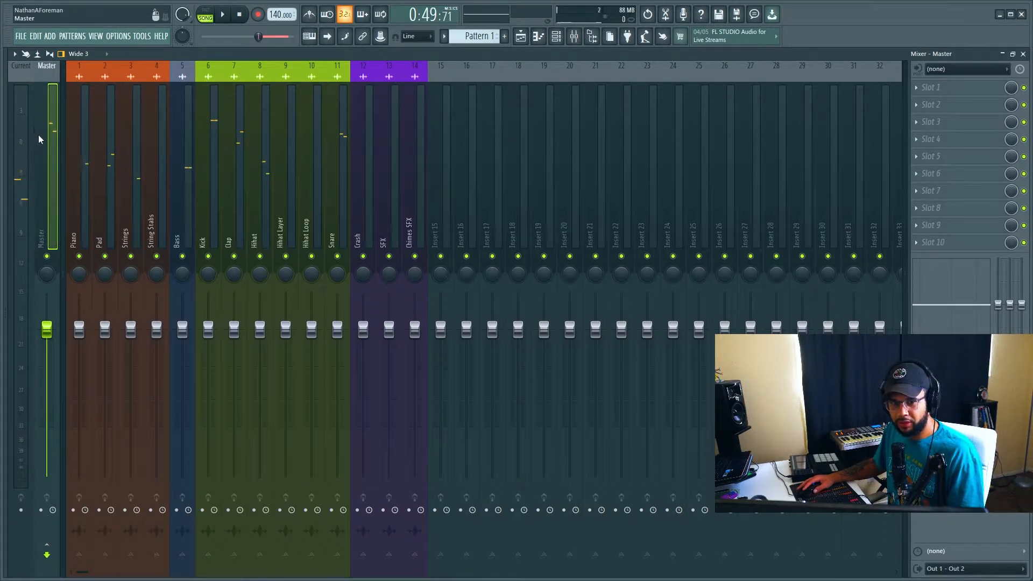
# Select all 14 named mixer tracks and lower their faders together by about 4.1 dB.
pyautogui.click(410, 219)
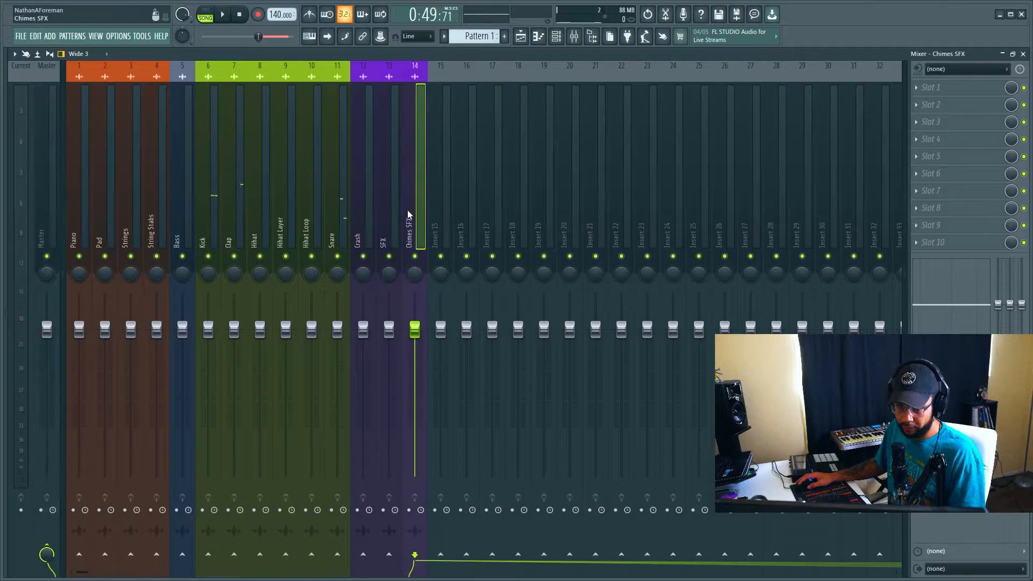
pyautogui.keyDown('shift'); pyautogui.click(183, 213); pyautogui.keyUp('shift')
pyautogui.moveTo(183, 212); pyautogui.dragTo(89, 215)
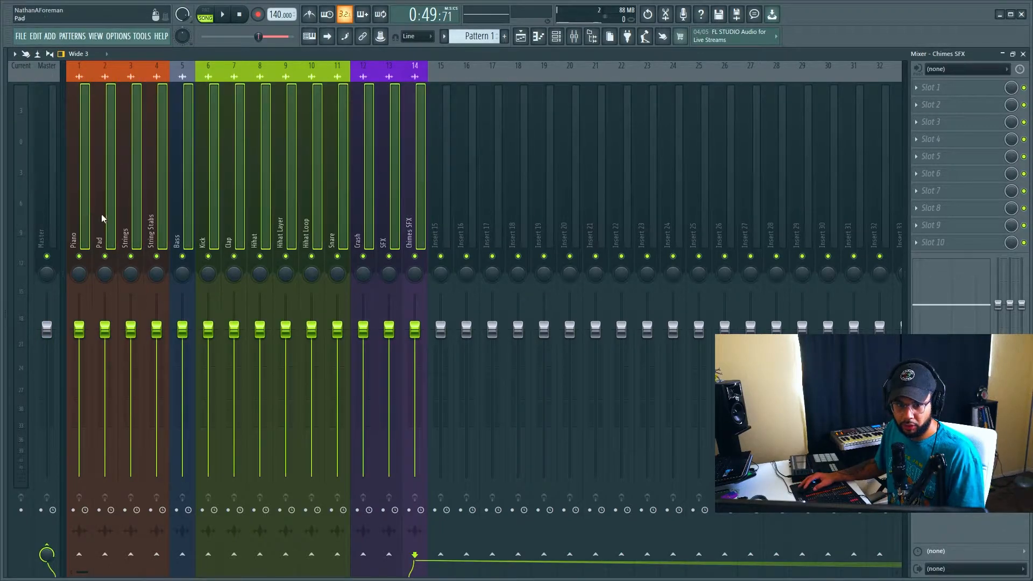
pyautogui.moveTo(415, 330); pyautogui.dragTo(415, 368)
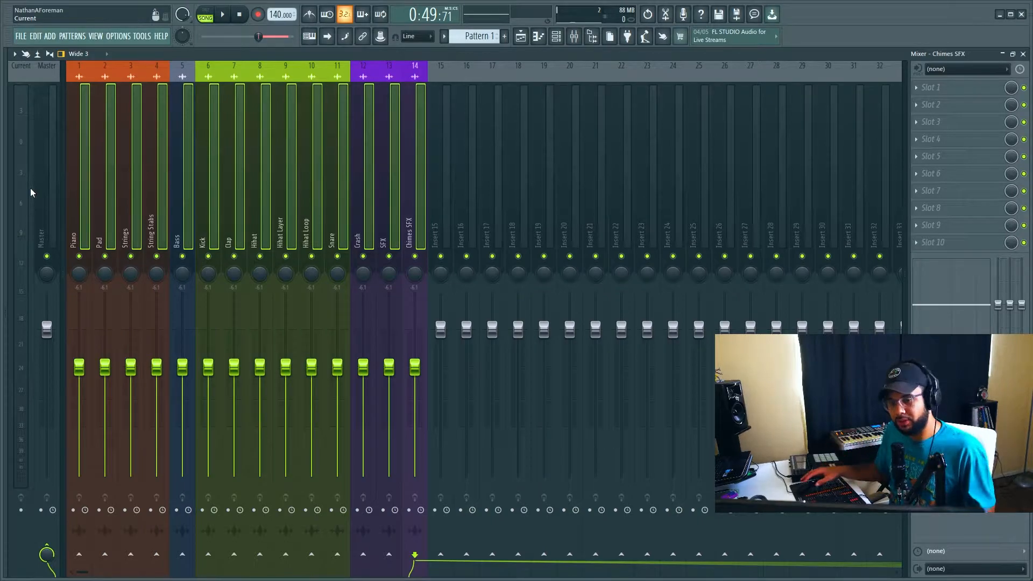
# Reselect the 14 mixer tracks and play the section to check the Master level with the lowered faders.
pyautogui.click(384, 196)
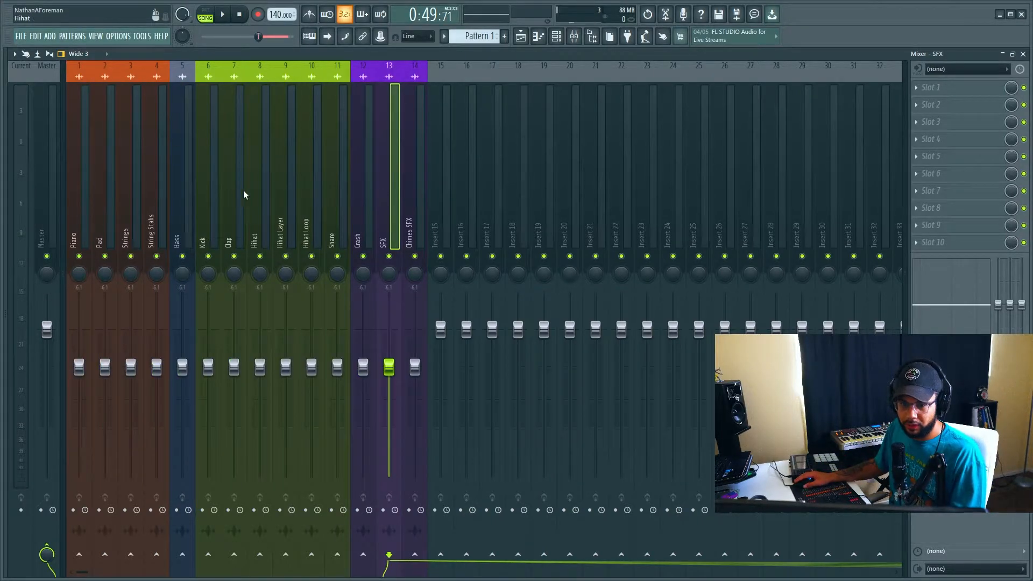
pyautogui.click(97, 196)
pyautogui.click(78, 202)
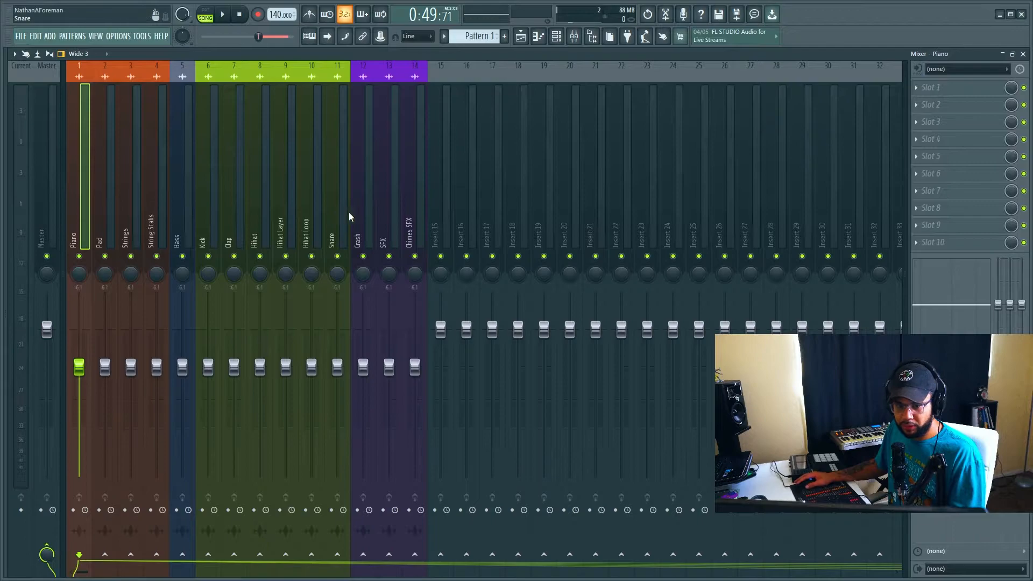
pyautogui.moveTo(413, 209); pyautogui.dragTo(75, 240)
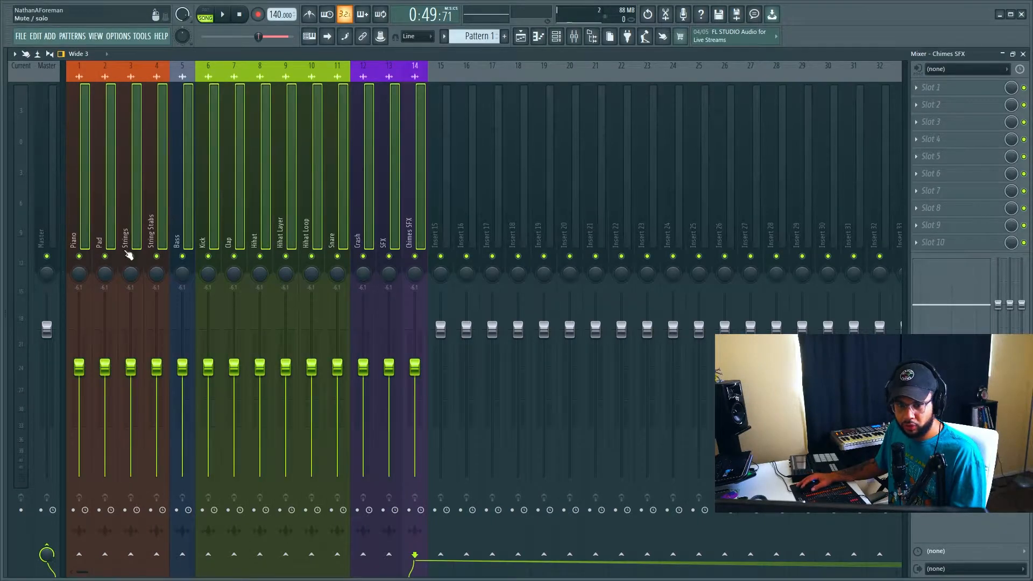
pyautogui.press('space')
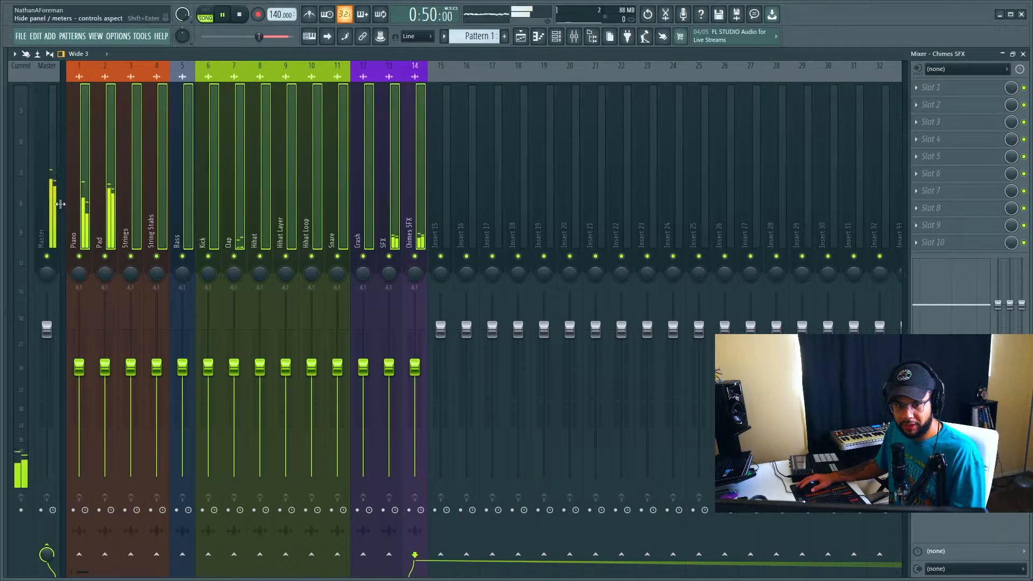
pyautogui.click(50, 172)
pyautogui.press('space')
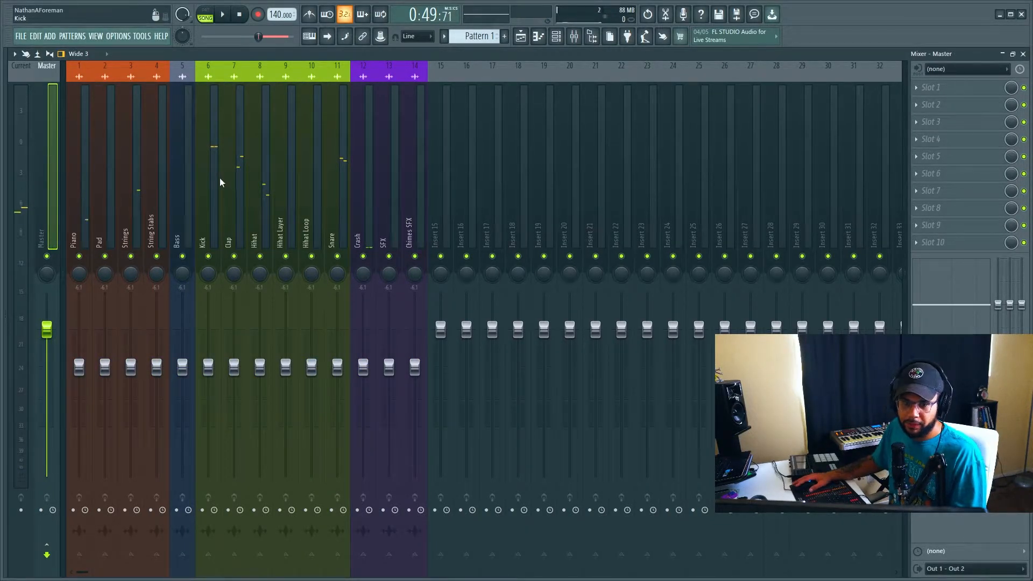
# Select the Kick track and replay the section to compare its level with the Master level.
pyautogui.click(214, 181)
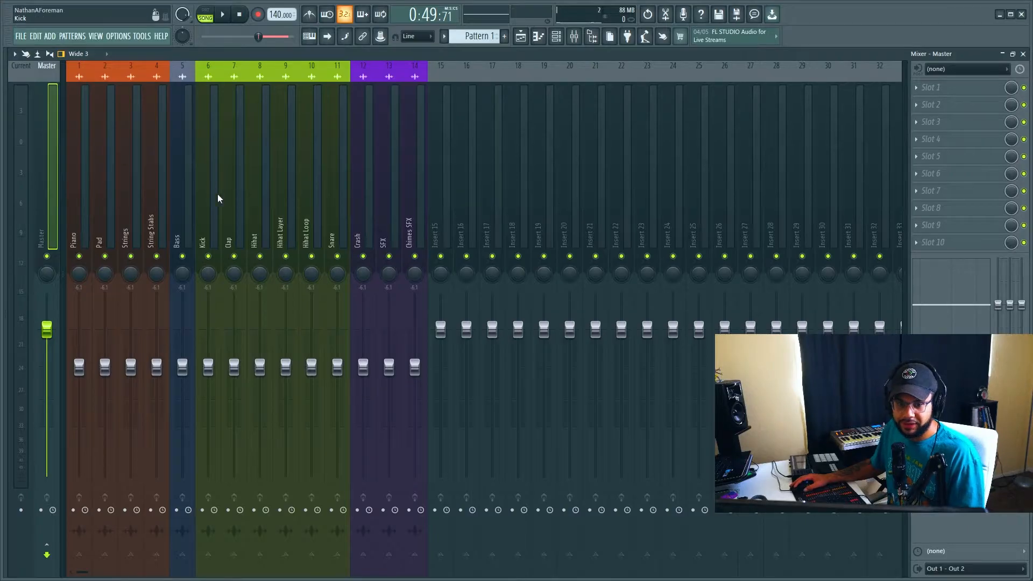
pyautogui.click(208, 201)
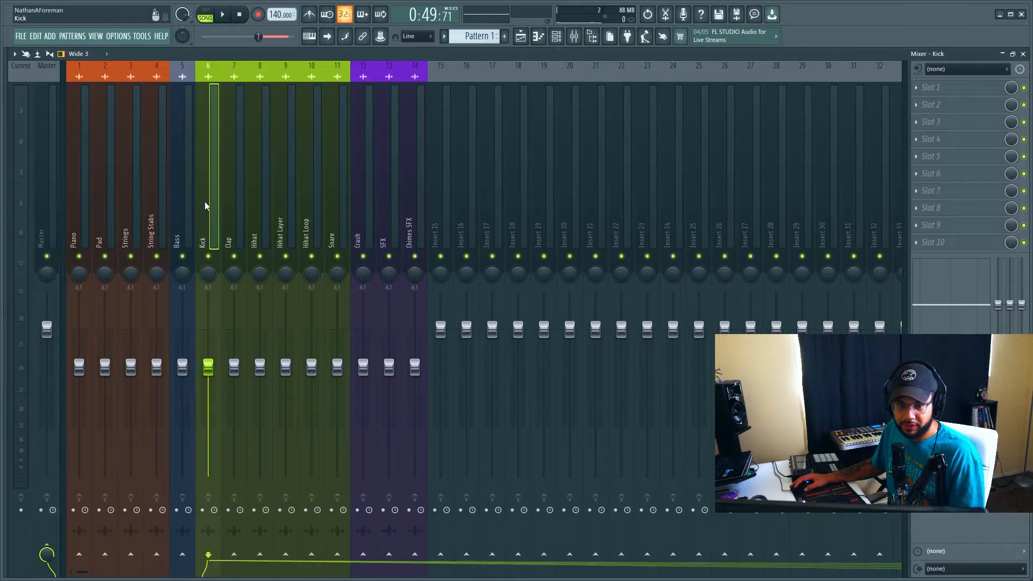
pyautogui.press('space')
pyautogui.click(57, 187)
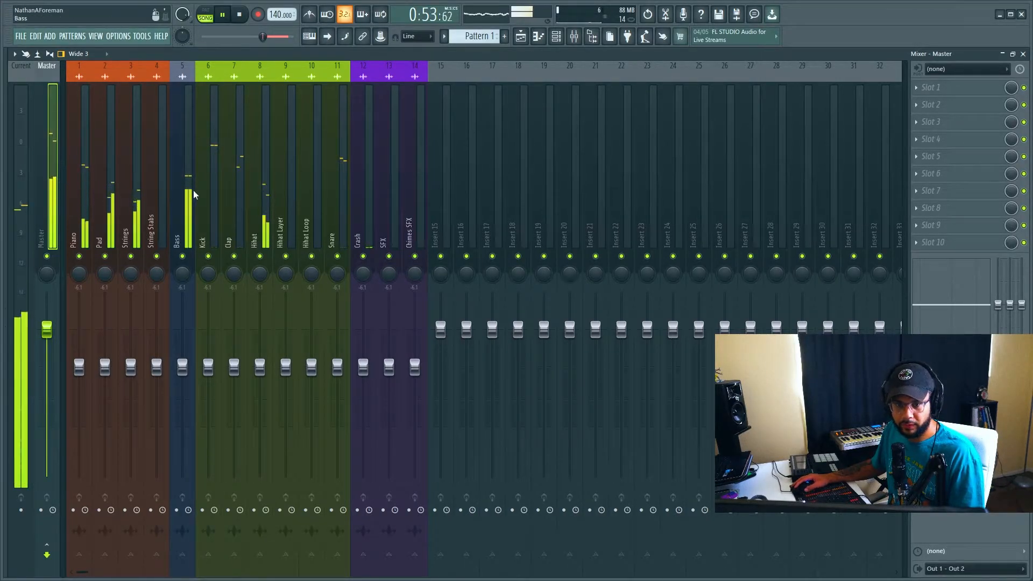
pyautogui.press('space')
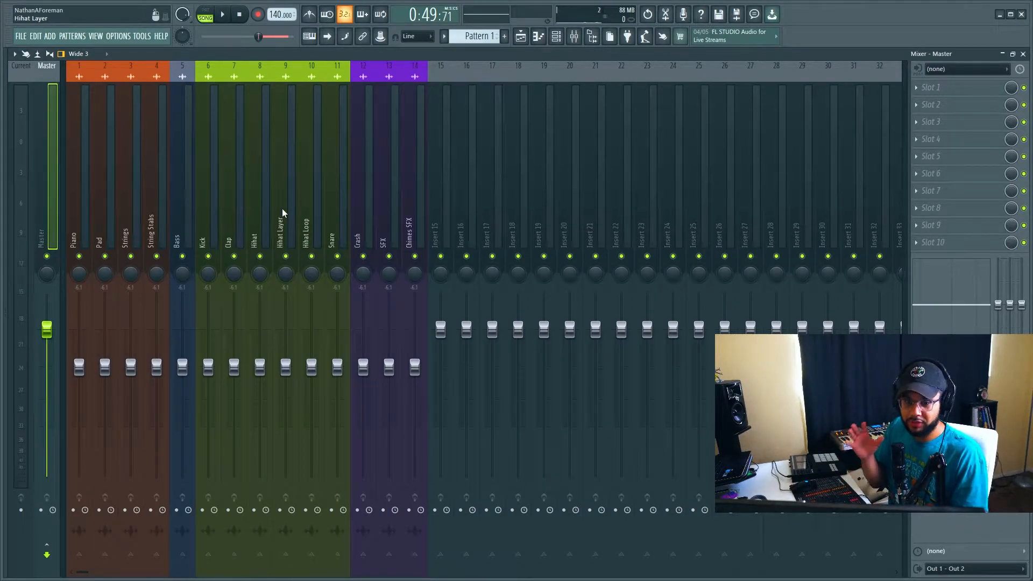
# Play the section and raise the Hihat fader to -5.3 dB and the Clap fader to about -5.2 dB.
pyautogui.moveTo(338, 219); pyautogui.dragTo(213, 230)
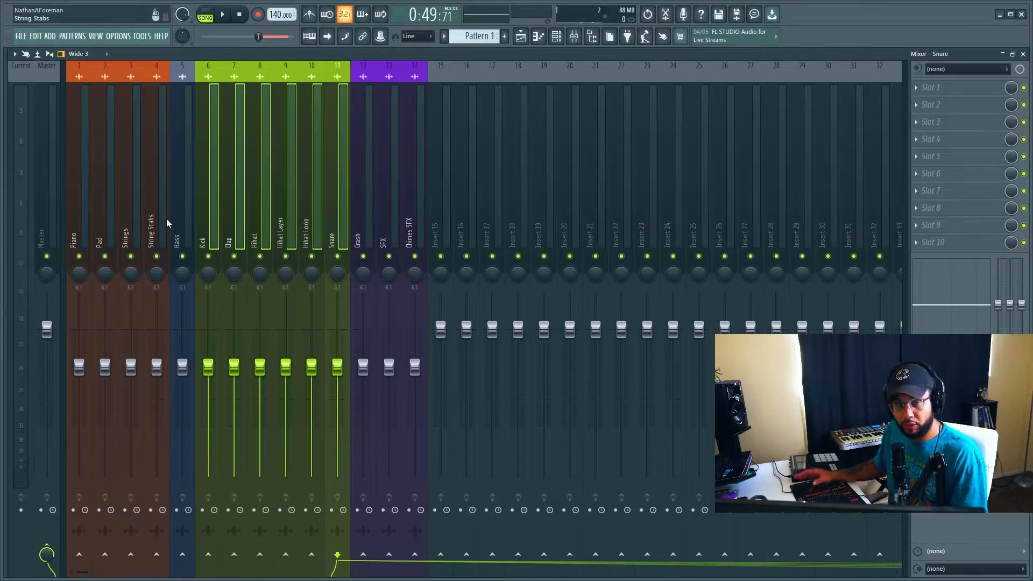
pyautogui.press('space')
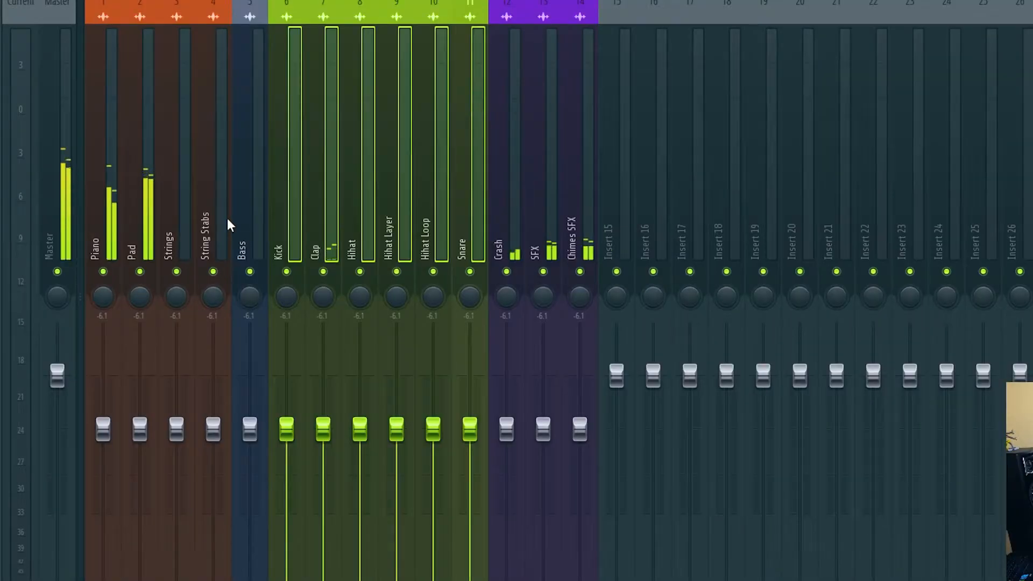
pyautogui.click(349, 253)
pyautogui.click(360, 429)
pyautogui.moveTo(359, 429); pyautogui.dragTo(323, 423)
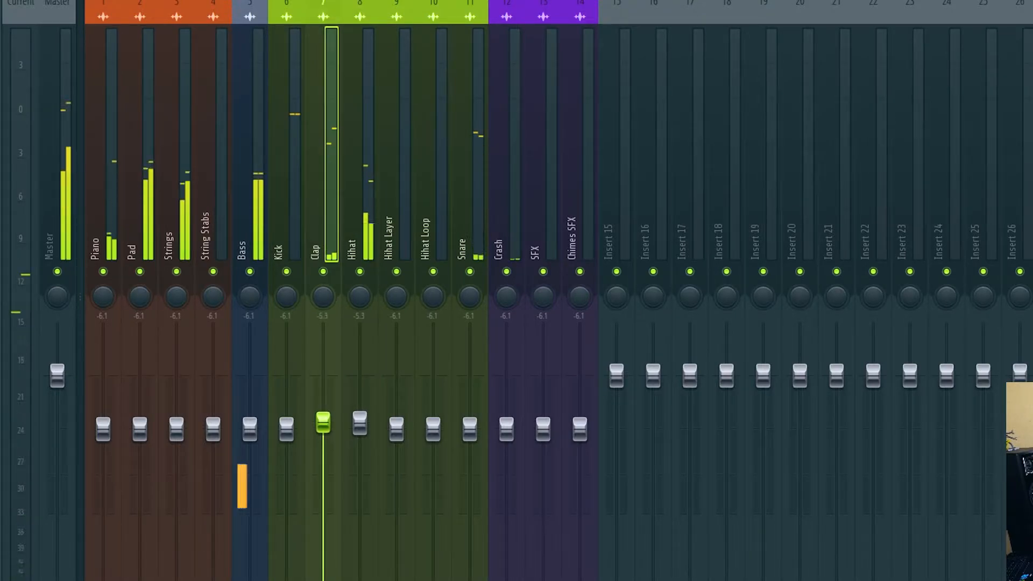
# Balance the remaining drum faders with Snare at -6.5 dB, Hihat Loop at -7.4 dB and Hihat Layer at -5.4 dB.
pyautogui.moveTo(466, 434); pyautogui.dragTo(426, 435)
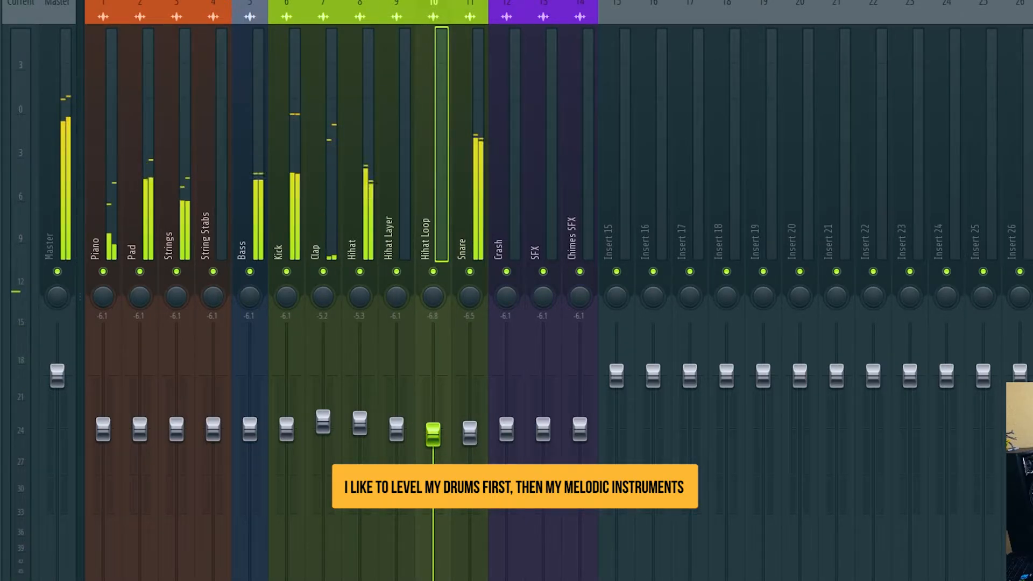
pyautogui.moveTo(433, 434); pyautogui.dragTo(434, 439)
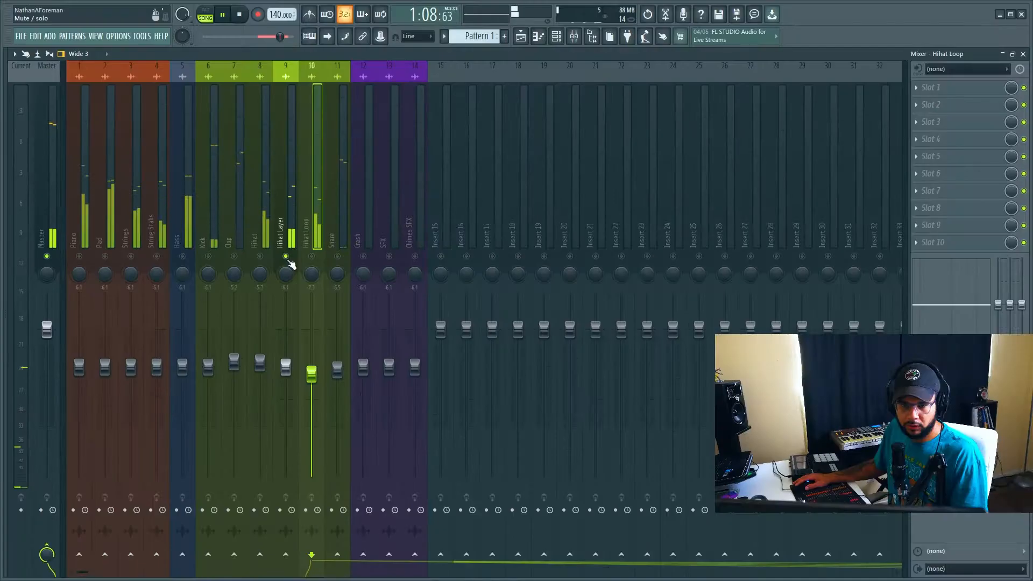
pyautogui.moveTo(286, 334); pyautogui.dragTo(286, 331)
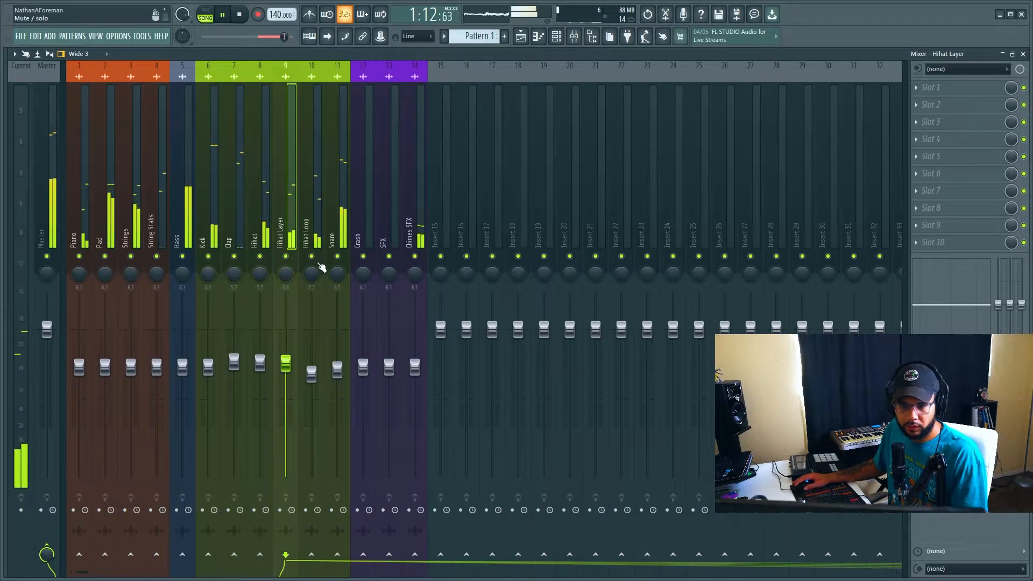
pyautogui.moveTo(316, 377); pyautogui.dragTo(317, 379)
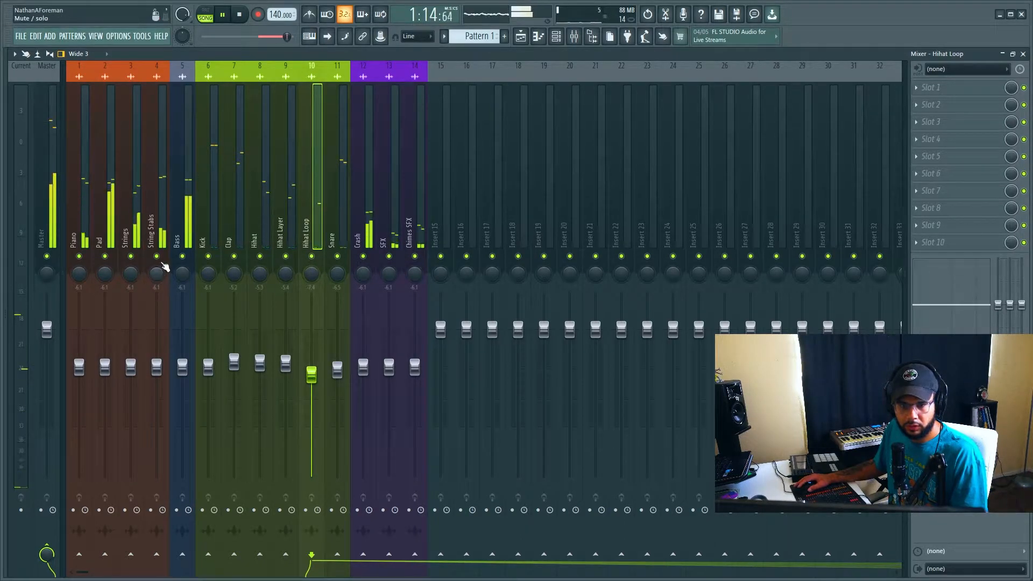
# Level the melodic tracks with String Stabs at -7.0 dB, Piano at -5.5 dB, Pad at -5.3 dB and Bass at -6.9 dB.
pyautogui.moveTo(156, 367); pyautogui.dragTo(156, 372)
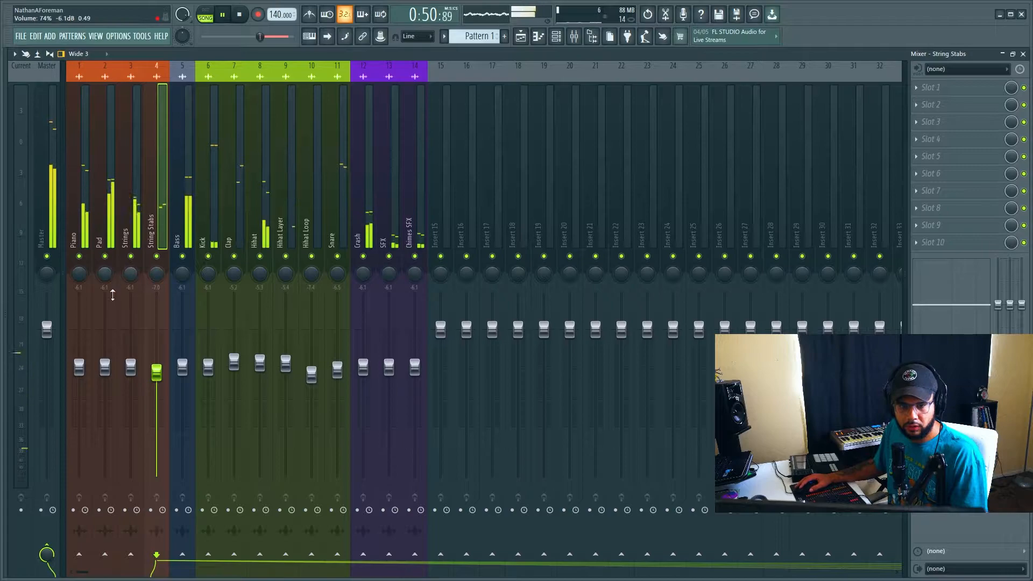
pyautogui.moveTo(82, 366); pyautogui.dragTo(81, 362)
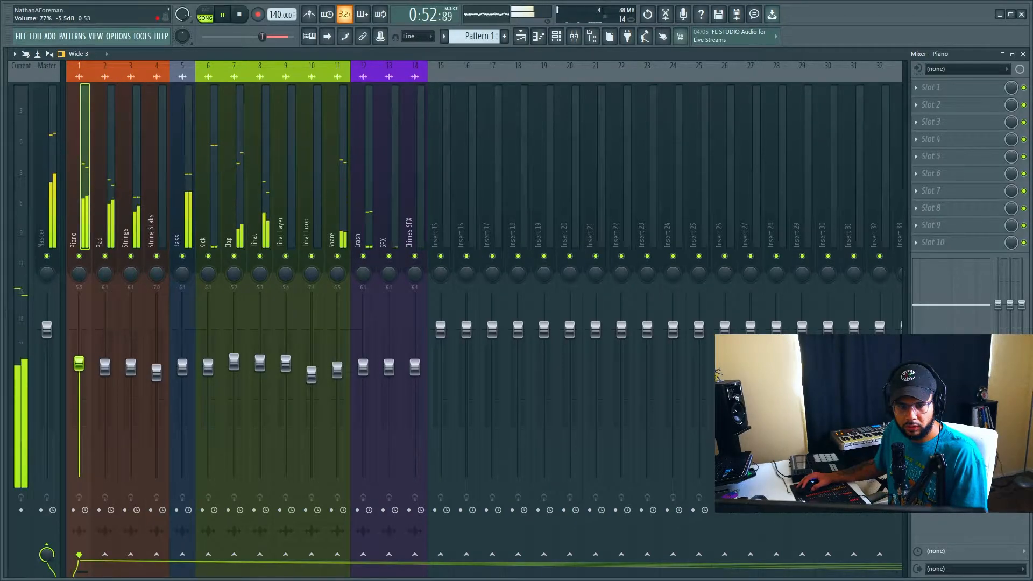
pyautogui.rightClick(105, 256)
pyautogui.rightClick(105, 257)
pyautogui.rightClick(131, 257)
pyautogui.rightClick(131, 257)
pyautogui.moveTo(105, 367); pyautogui.dragTo(105, 364)
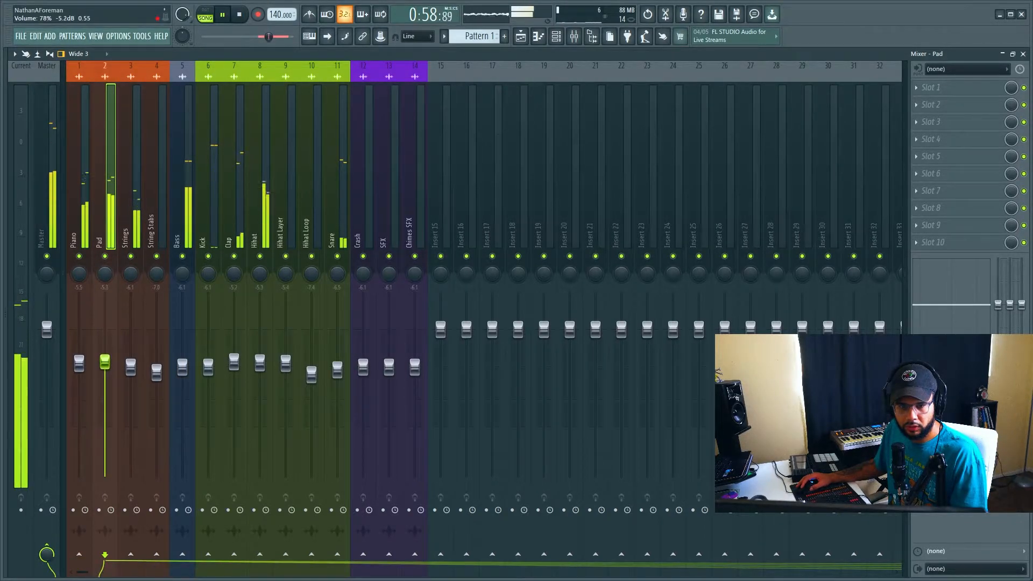
pyautogui.moveTo(182, 368); pyautogui.dragTo(183, 367)
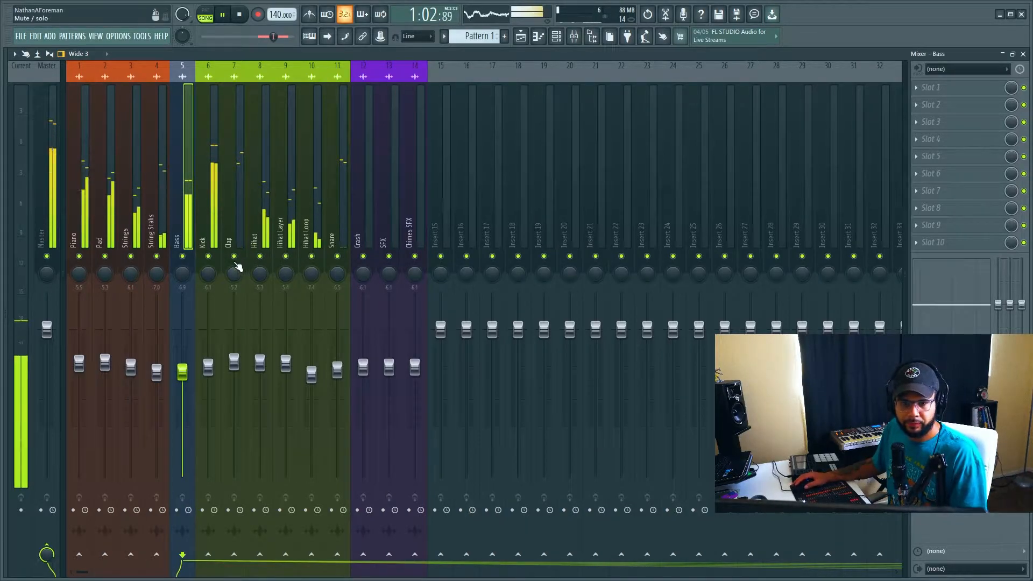
pyautogui.press('space')
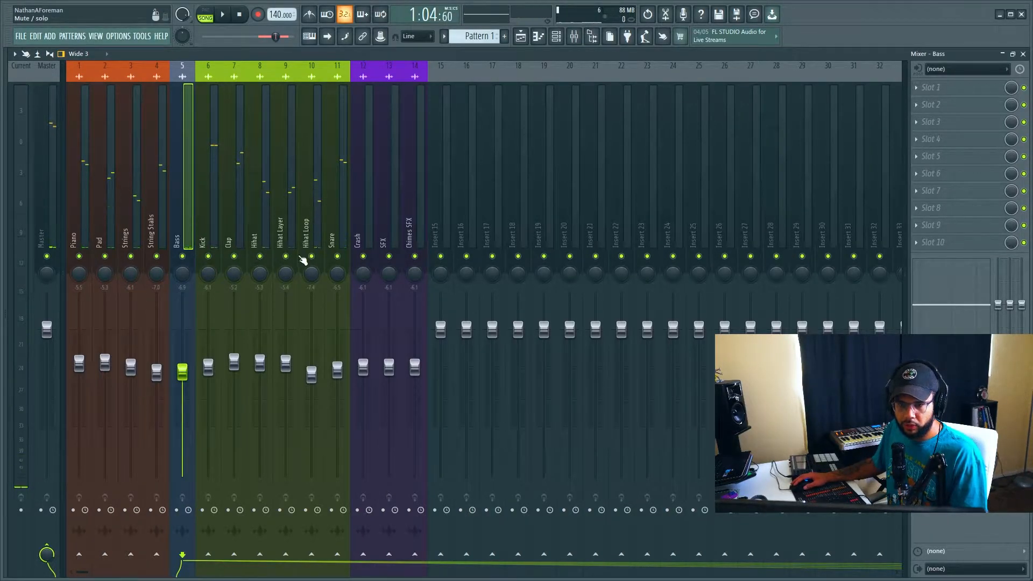
# Replay the section and pan Piano and Strings slightly left, and Pad and Hihat Layer slightly right.
pyautogui.moveTo(346, 185); pyautogui.dragTo(73, 208)
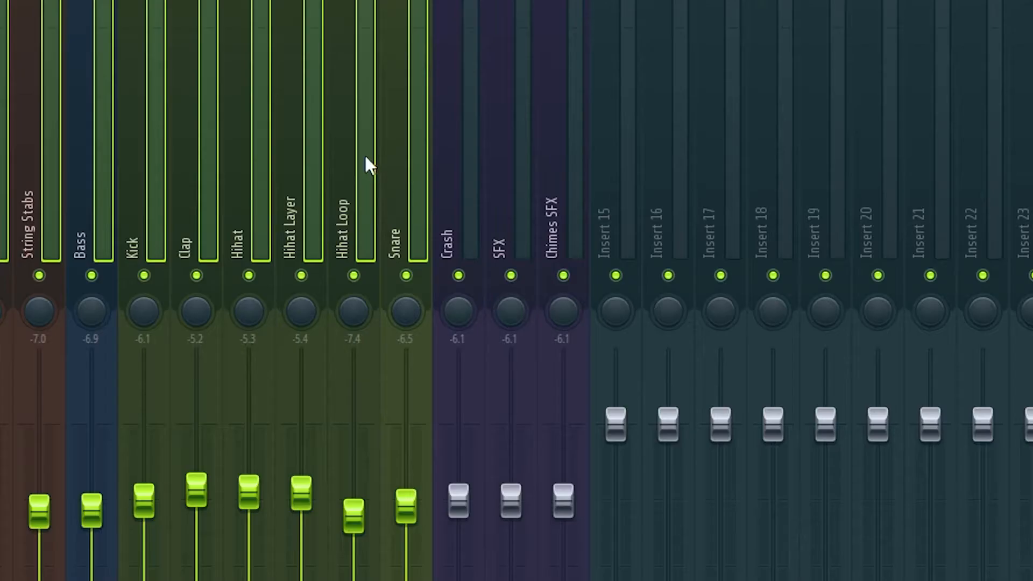
pyautogui.press('space')
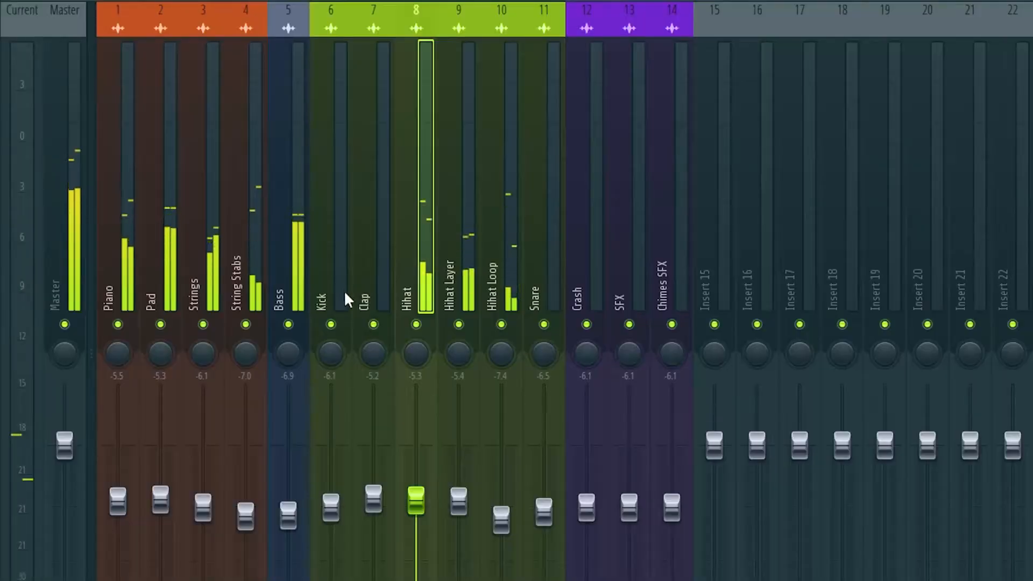
pyautogui.click(127, 340)
pyautogui.moveTo(123, 356)
pyautogui.mouseDown()
pyautogui.moveTo(162, 346)
pyautogui.moveTo(204, 363)
pyautogui.mouseUp()
pyautogui.moveTo(161, 356); pyautogui.dragTo(162, 352)
pyautogui.moveTo(204, 355); pyautogui.dragTo(204, 359)
pyautogui.moveTo(457, 351); pyautogui.dragTo(457, 345)
# Pan the Snare slightly left and the Clap slightly right.
pyautogui.moveTo(543, 352); pyautogui.dragTo(542, 352)
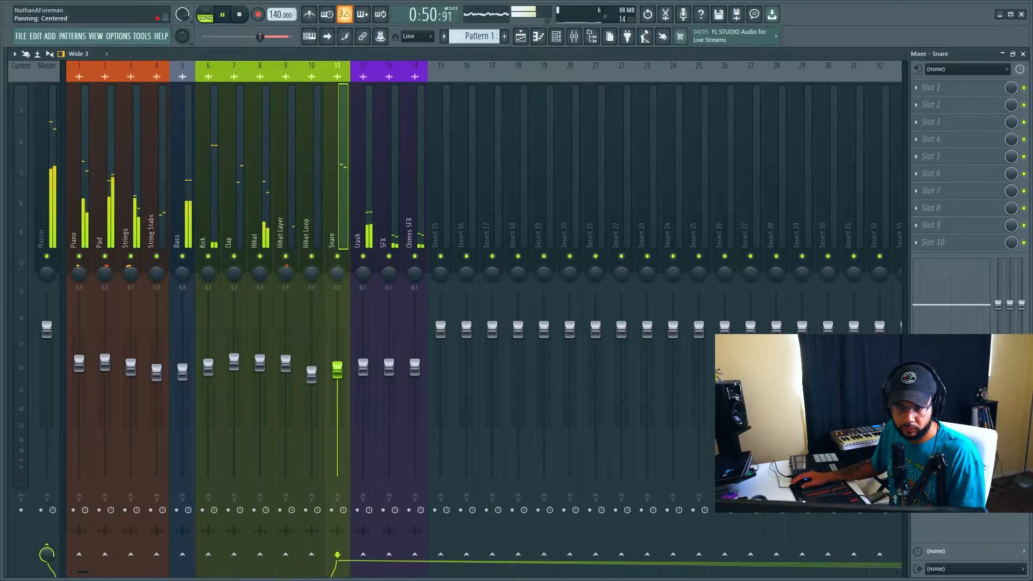
pyautogui.moveTo(336, 274); pyautogui.dragTo(337, 276)
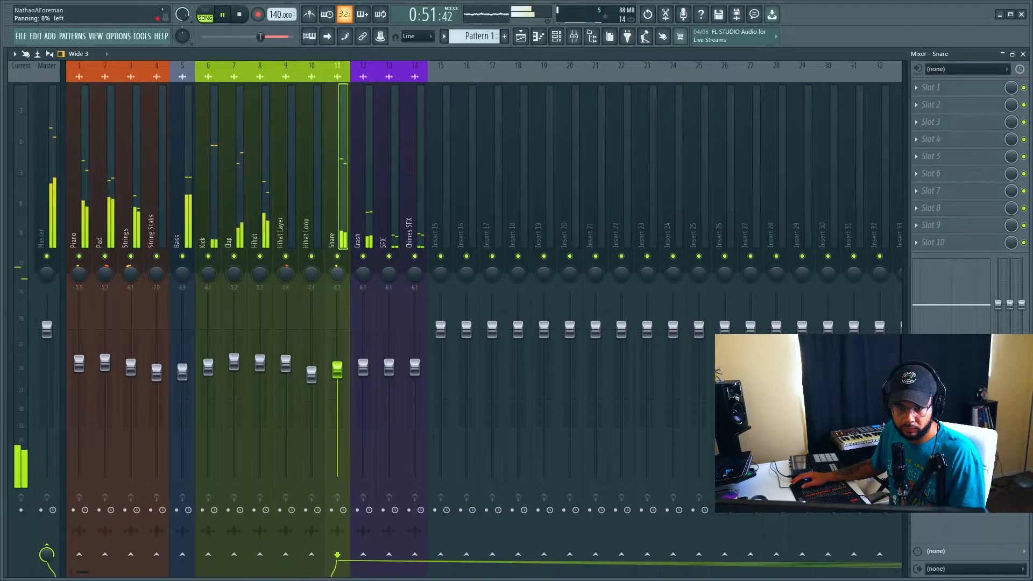
pyautogui.moveTo(234, 275); pyautogui.dragTo(234, 272)
pyautogui.moveTo(341, 276); pyautogui.dragTo(341, 282)
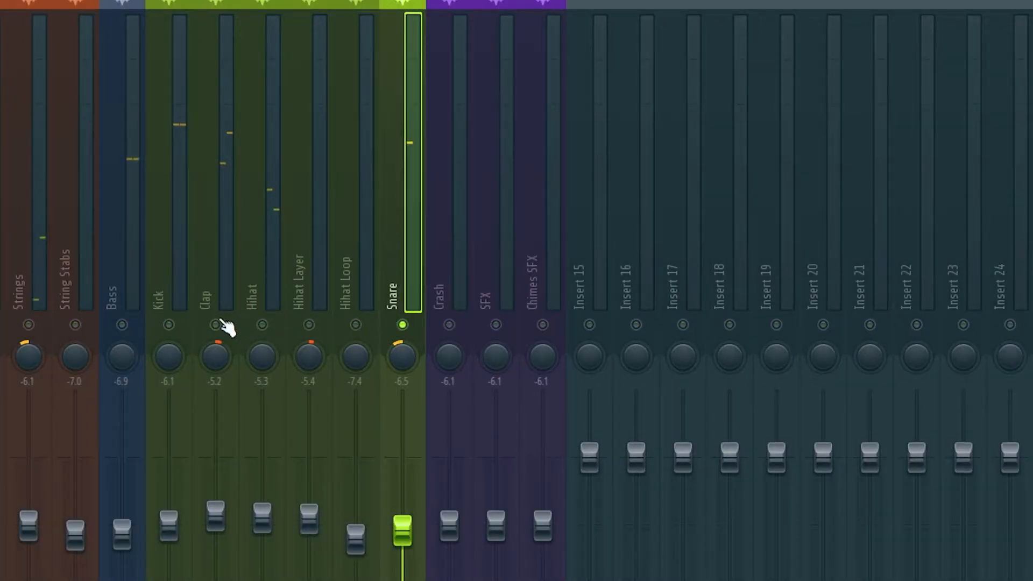
# Solo the Clap together with the Snare and play the section to check their combined level on the Master.
pyautogui.click(229, 322)
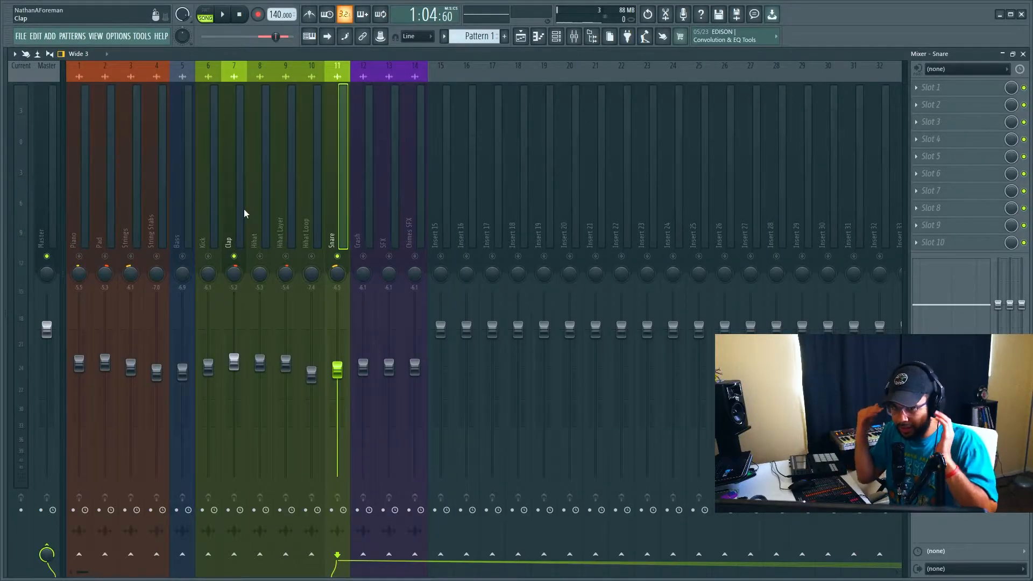
pyautogui.press('space')
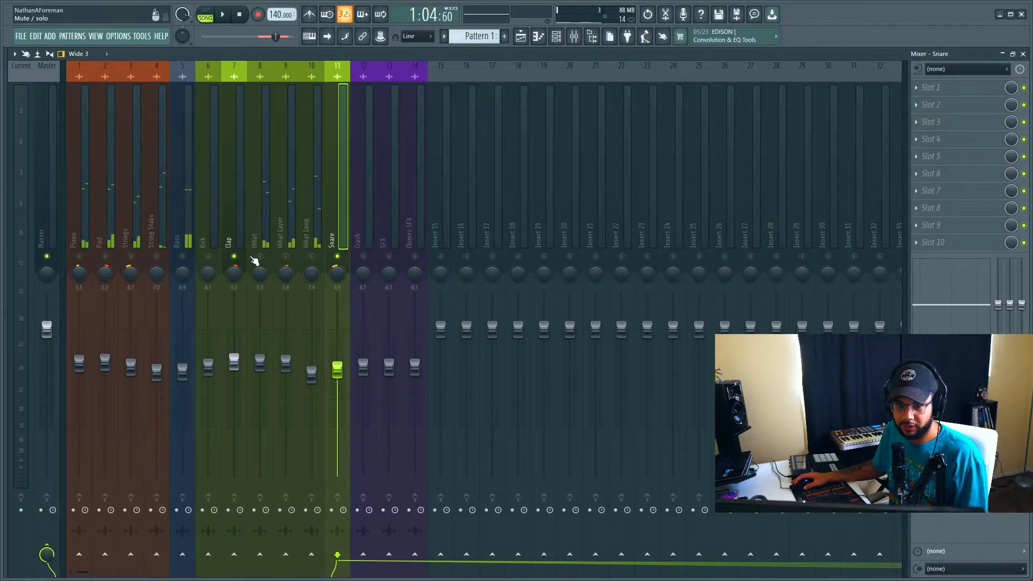
pyautogui.press('space')
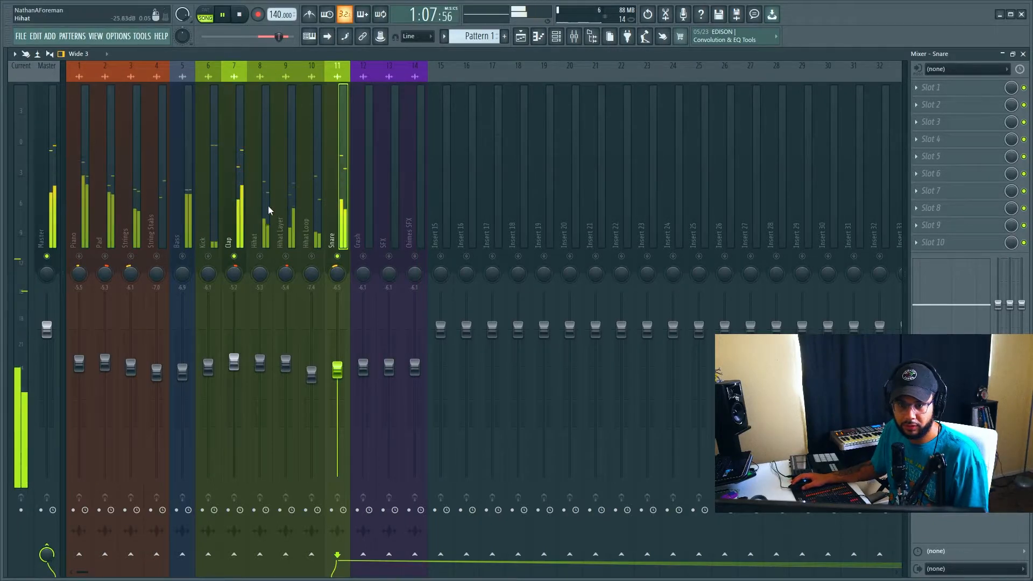
pyautogui.click(49, 200)
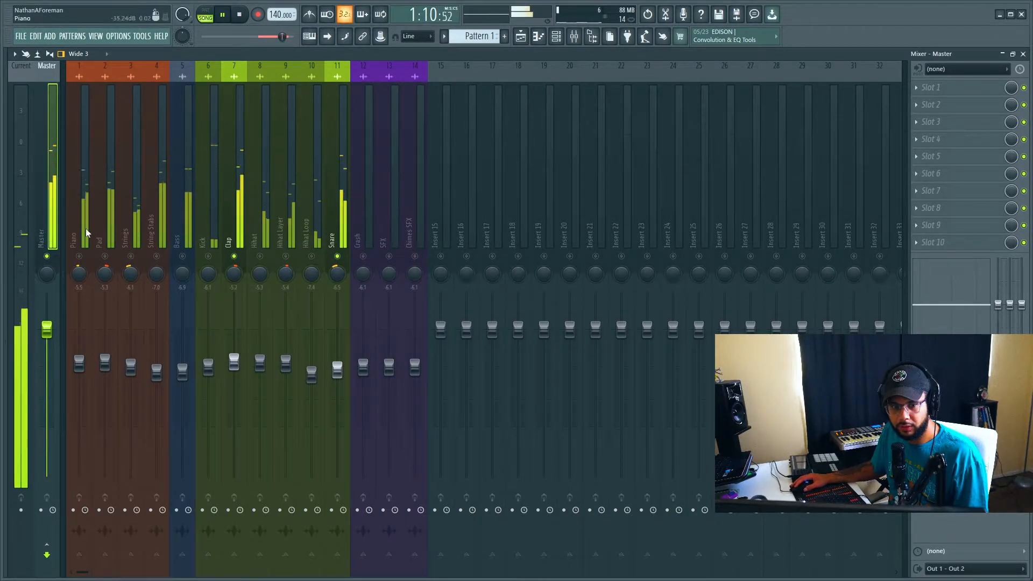
pyautogui.press('space')
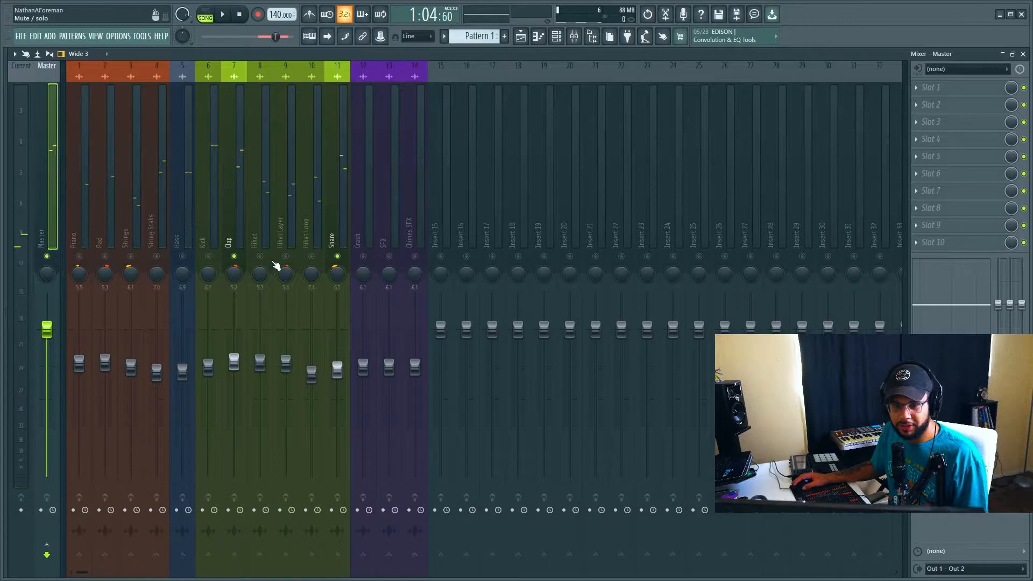
# Set the Clap fader to -5.6 dB and the Snare fader to -5.8 dB, and unsolo both tracks.
pyautogui.click(240, 187)
pyautogui.click(338, 371)
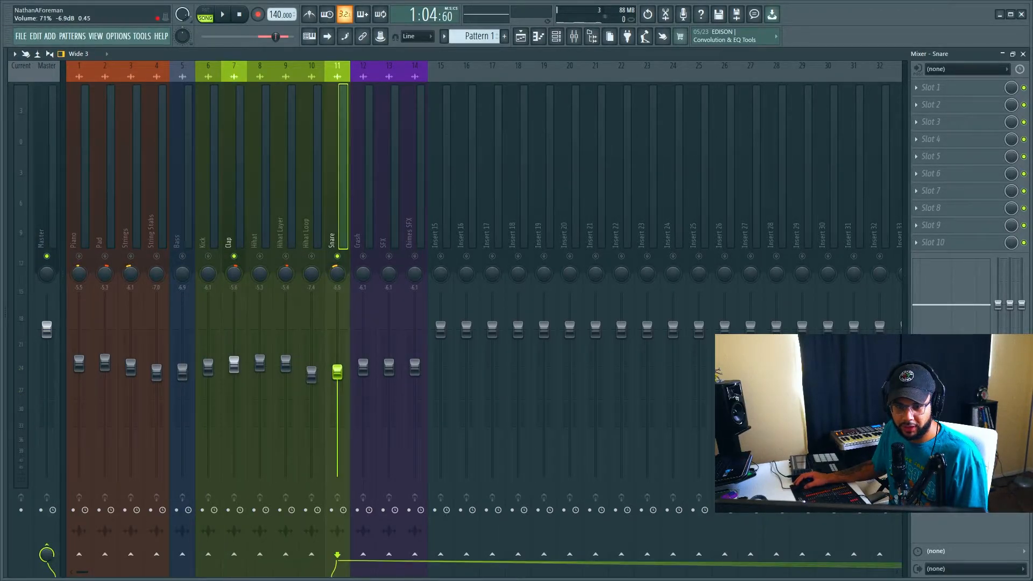
pyautogui.rightClick(338, 256)
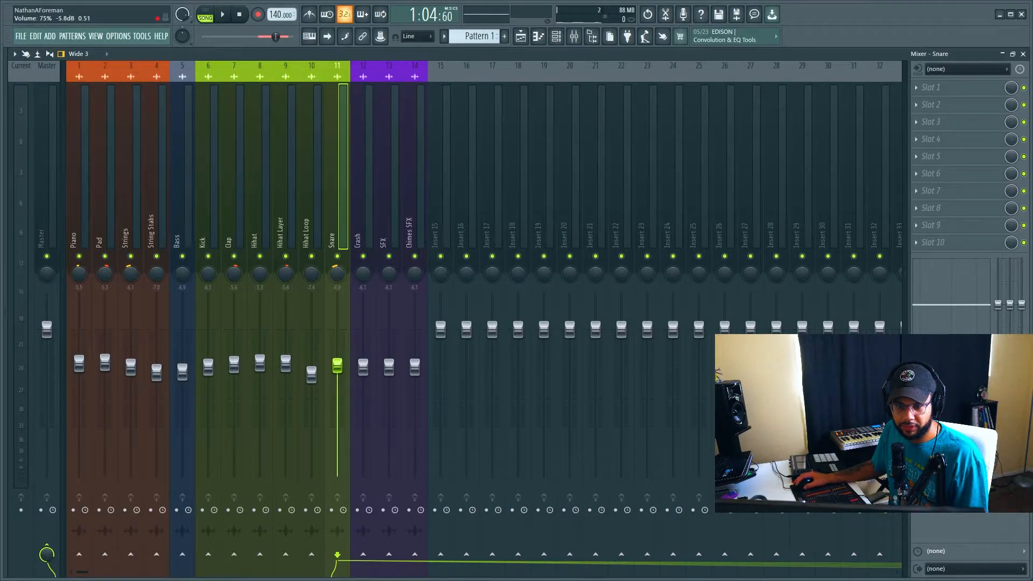
pyautogui.rightClick(338, 257)
# Play the full mix and bring the Clap and Snare panning closer to the centre.
pyautogui.press('space')
pyautogui.rightClick(339, 258)
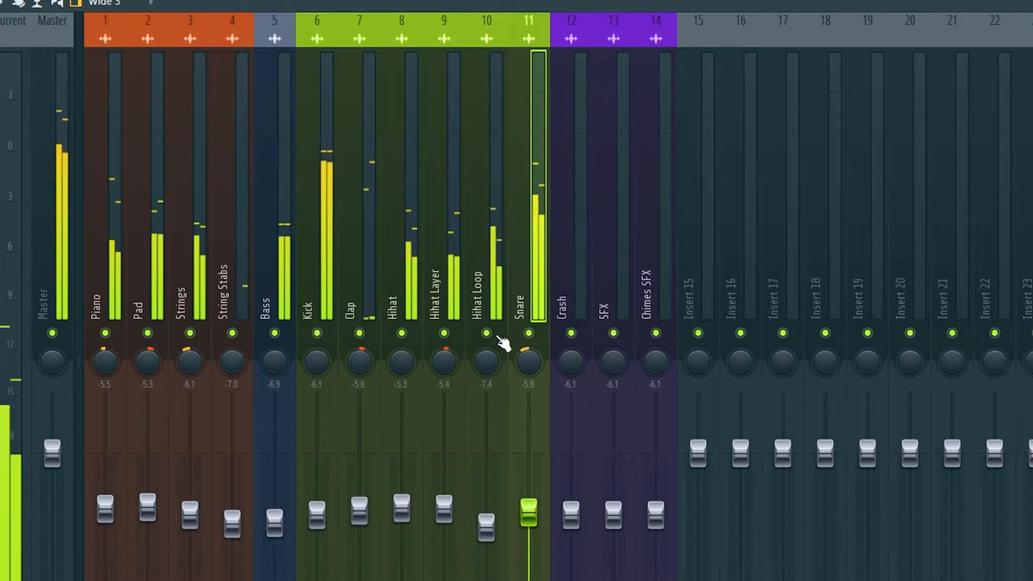
pyautogui.click(357, 454)
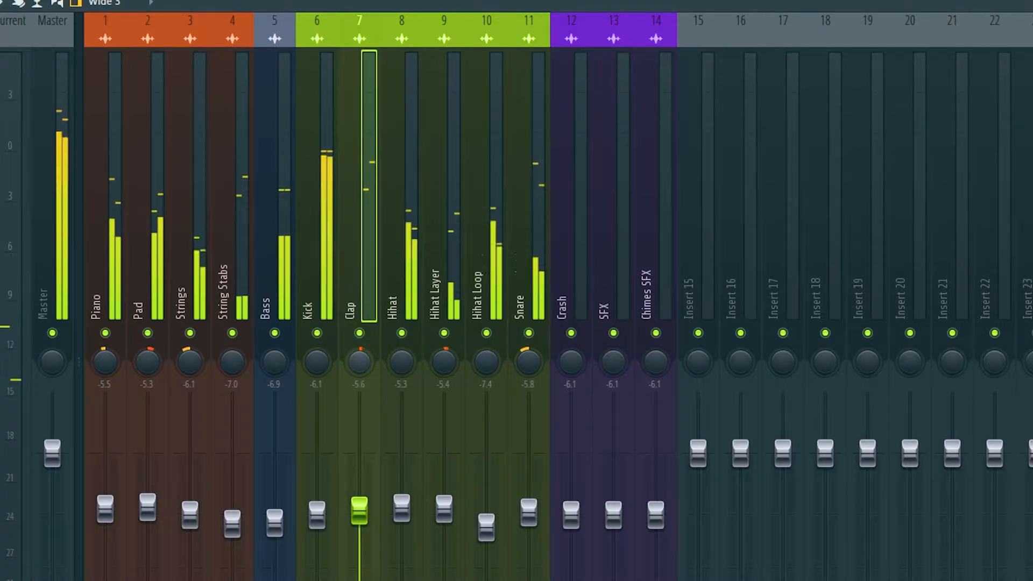
pyautogui.click(517, 382)
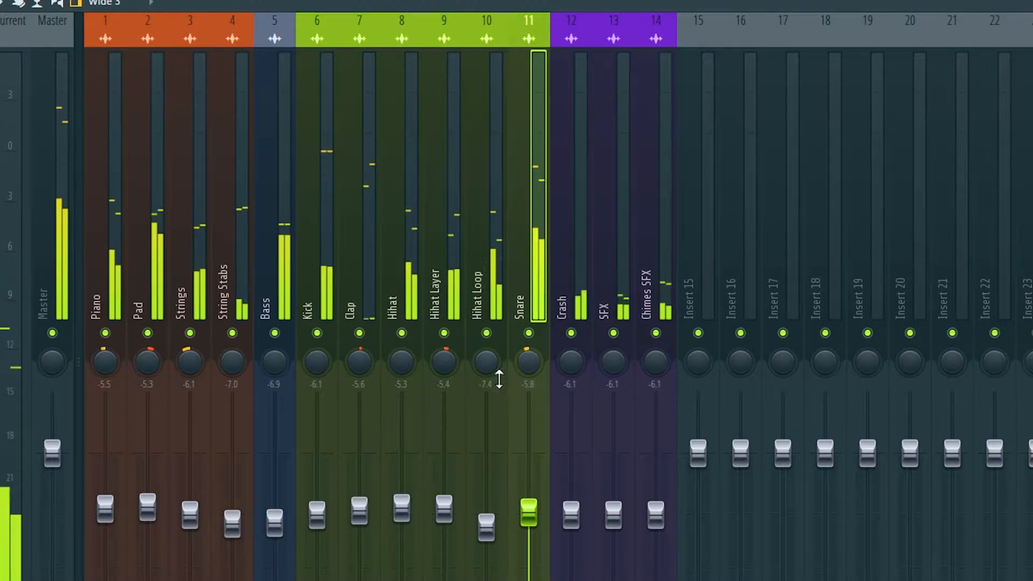
# Raise the effects faders to -4.0 dB for SFX, -3.7 dB for Chimes SFX and -5.2 dB for Crash.
pyautogui.moveTo(613, 515); pyautogui.dragTo(655, 506)
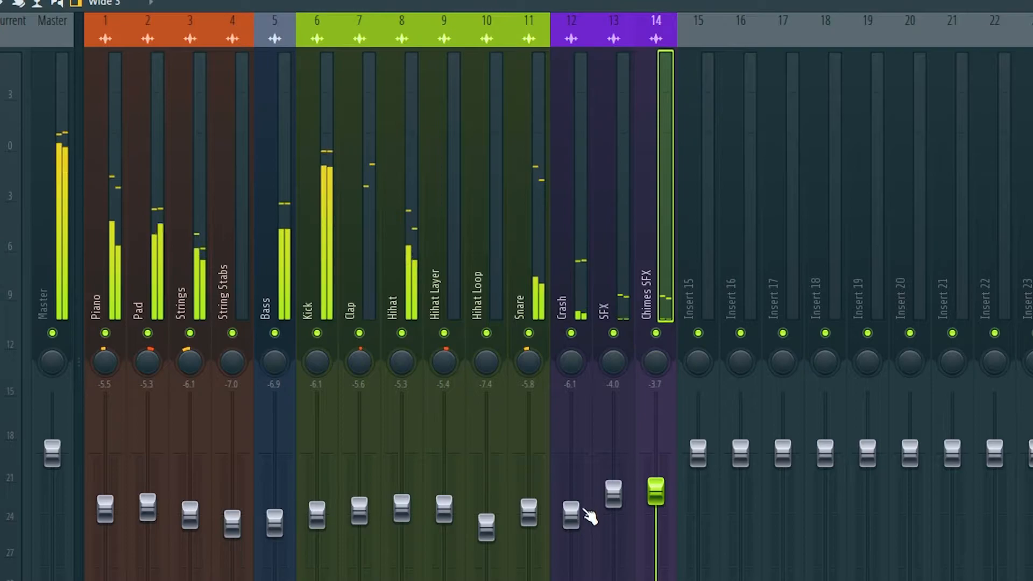
pyautogui.moveTo(584, 516); pyautogui.dragTo(584, 509)
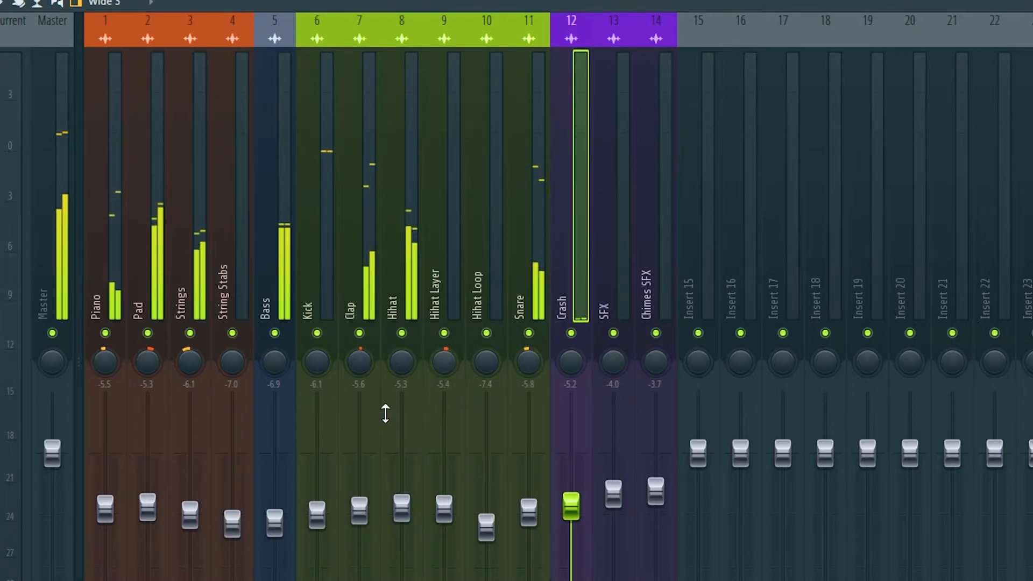
# Pan the Hihat slightly left with its fader at -4.0 dB, and raise the Kick fader slightly.
pyautogui.click(401, 376)
pyautogui.moveTo(401, 509); pyautogui.dragTo(401, 494)
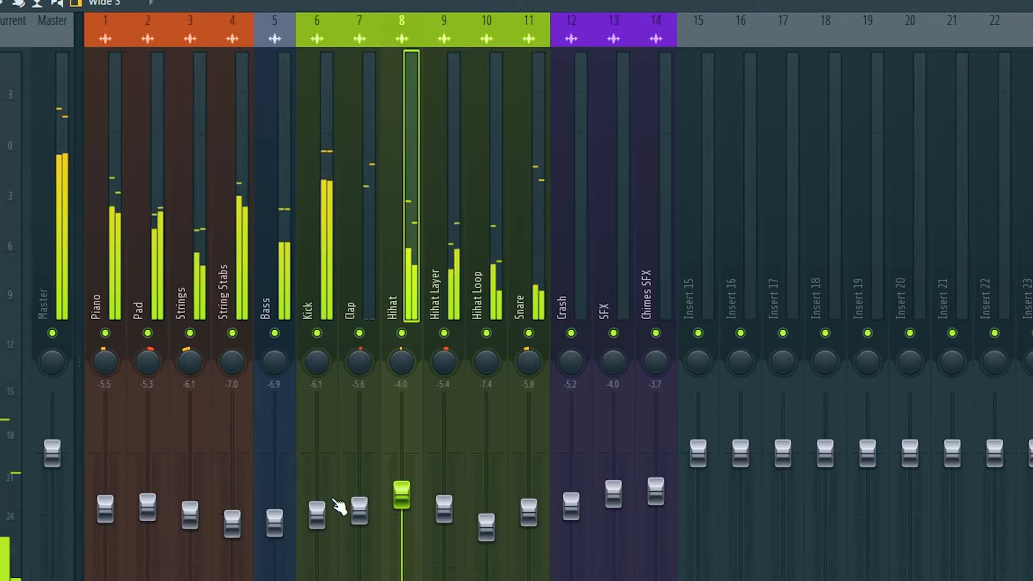
pyautogui.moveTo(323, 515); pyautogui.dragTo(326, 511)
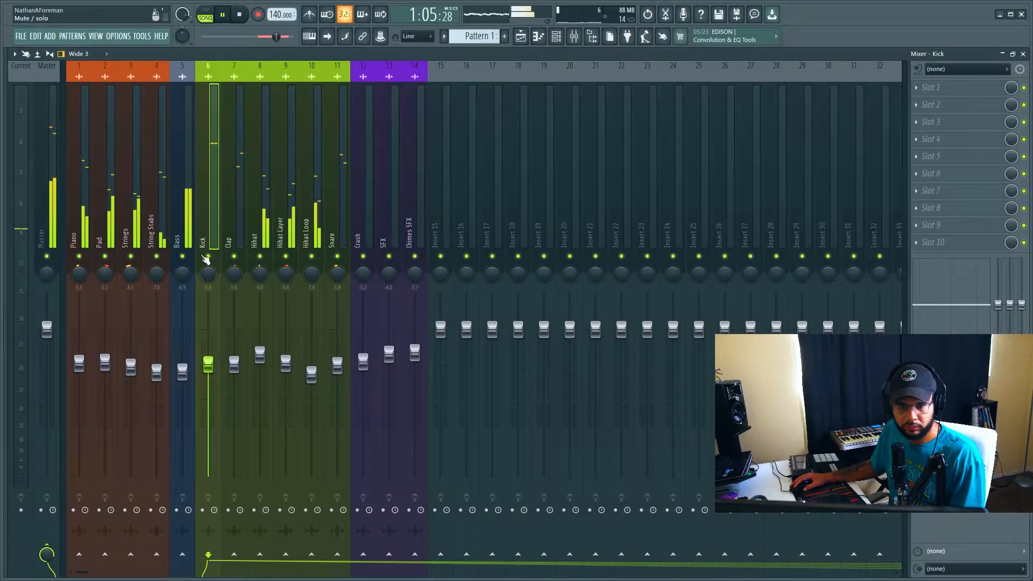
# Stop playback, solo the Bass track, load CamelCrusher in its first effect slot and move the plugin window to the middle of the mixer.
pyautogui.press('Left')
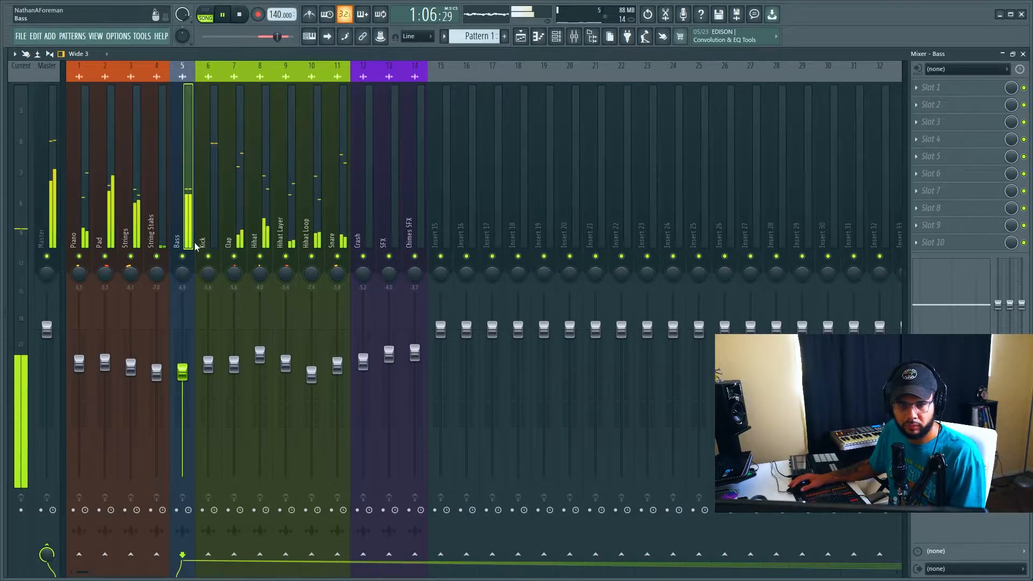
pyautogui.press('space')
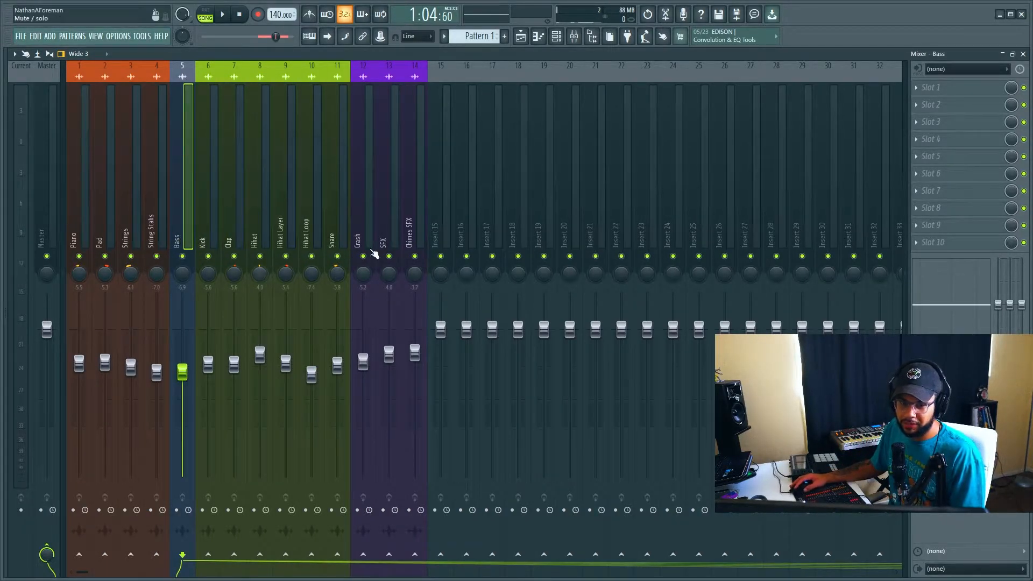
pyautogui.press('space')
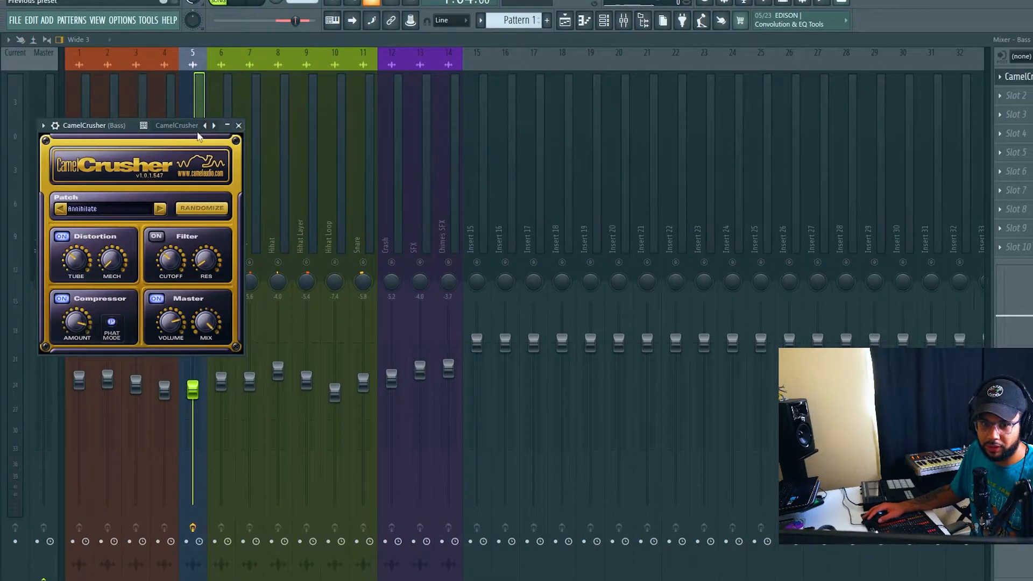
pyautogui.moveTo(198, 135); pyautogui.dragTo(437, 121)
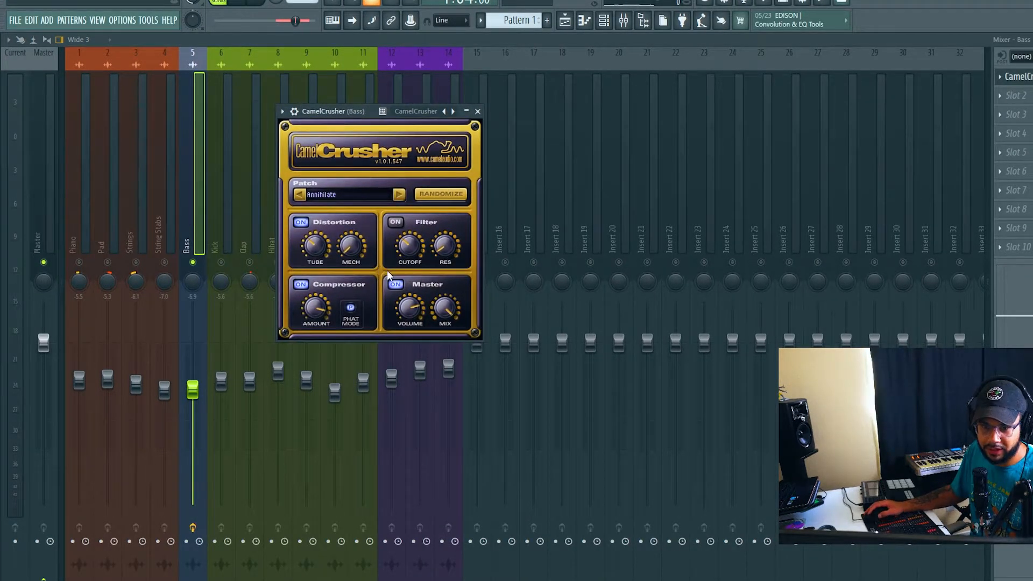
# Close the CamelCrusher window and play the soloed Bass, comparing it with its effects bypassed and enabled.
pyautogui.click(406, 357)
pyautogui.click(478, 111)
pyautogui.press('space')
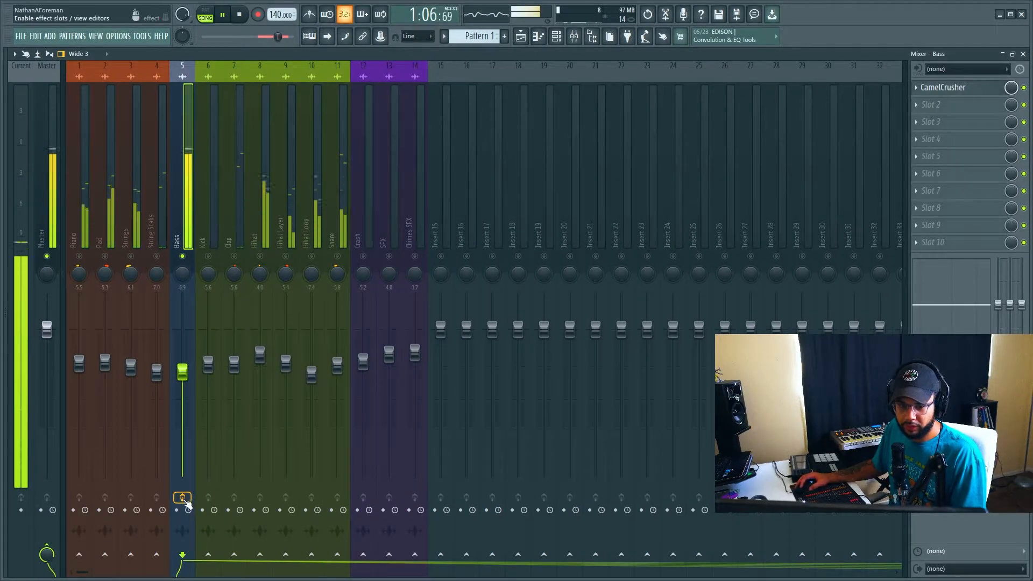
pyautogui.press('space')
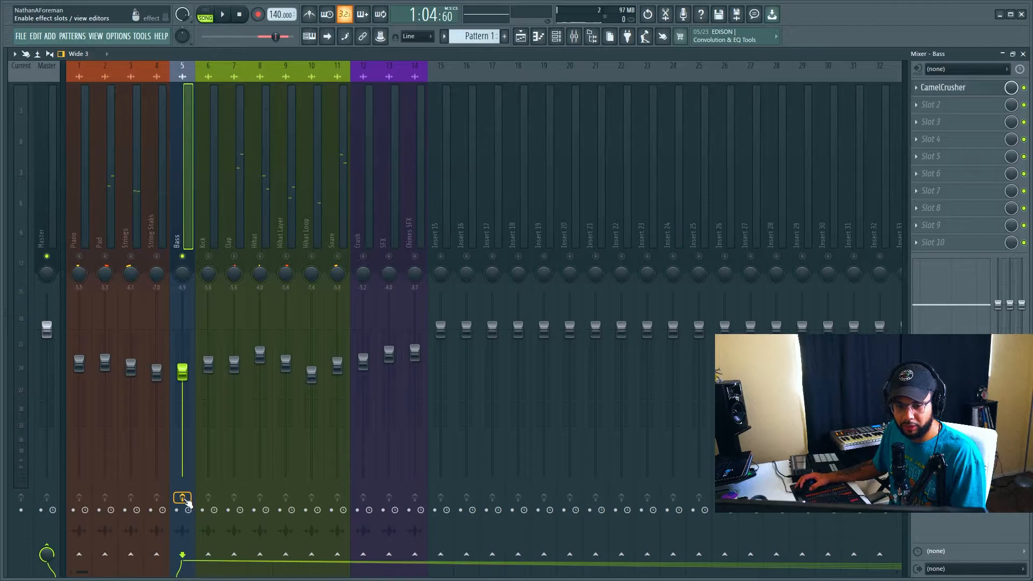
pyautogui.click(182, 497)
pyautogui.press('space')
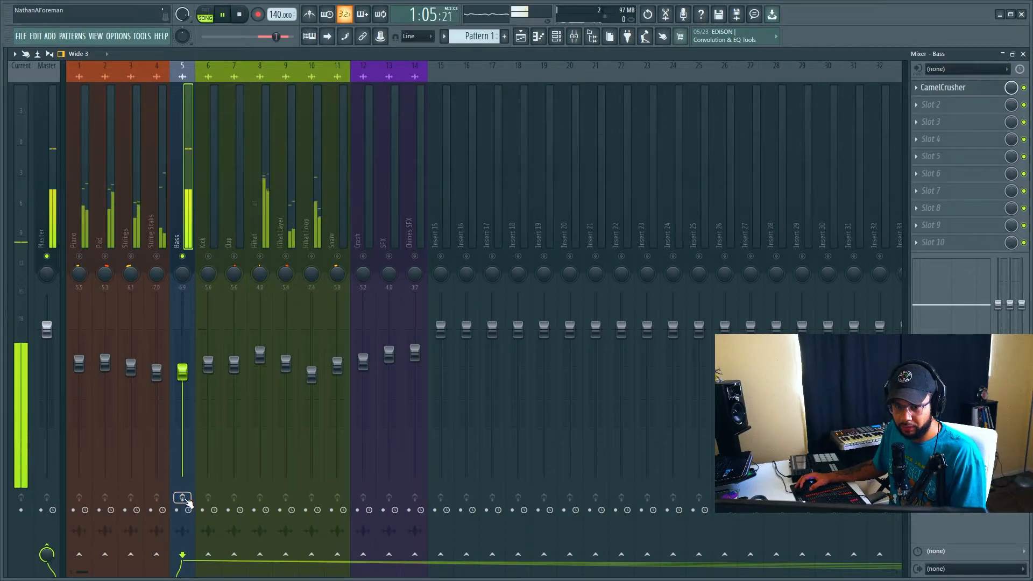
pyautogui.click(183, 498)
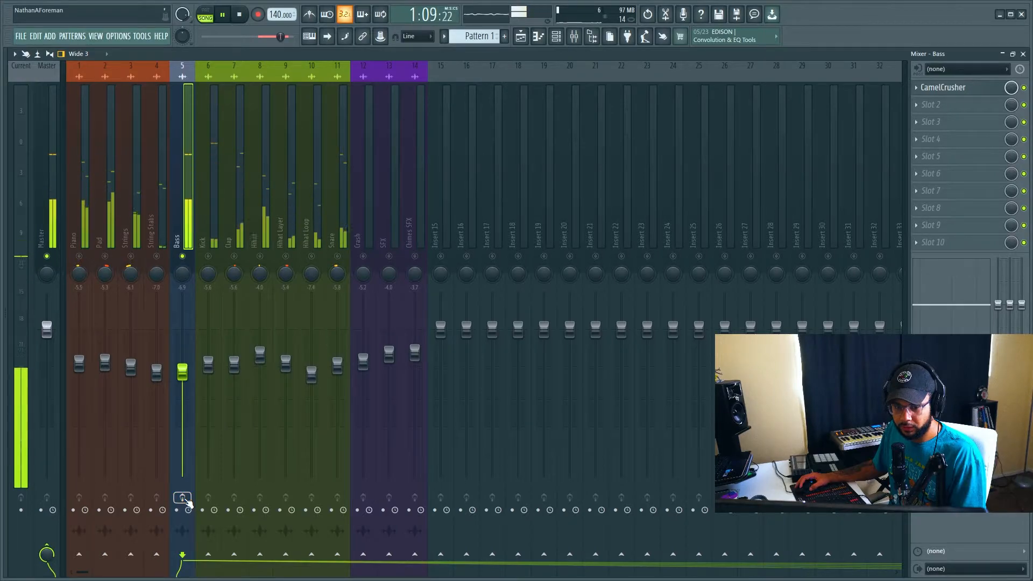
# Load Fruity parametric EQ 2 in the Bass track's second slot, sweep band 2 around 80–100 Hz and lower band 1 to about -6 dB.
pyautogui.click(931, 105)
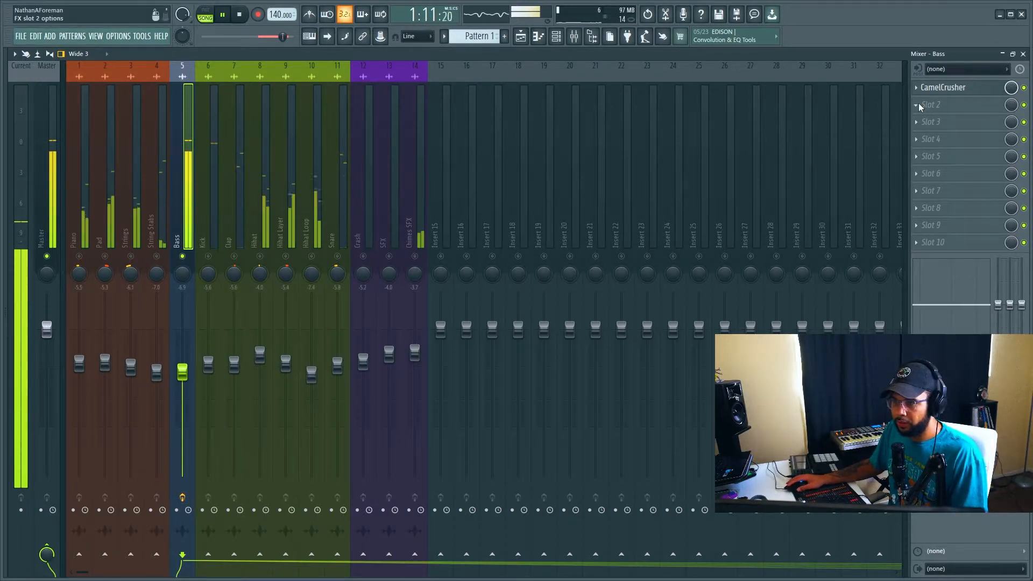
pyautogui.click(743, 178)
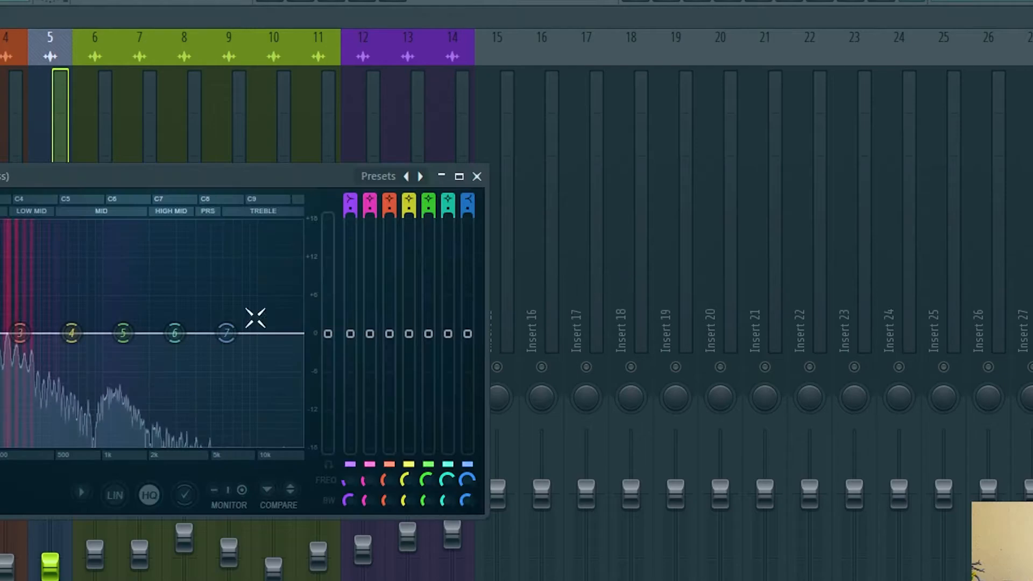
pyautogui.moveTo(178, 153); pyautogui.dragTo(397, 114)
pyautogui.moveTo(316, 270); pyautogui.dragTo(286, 246)
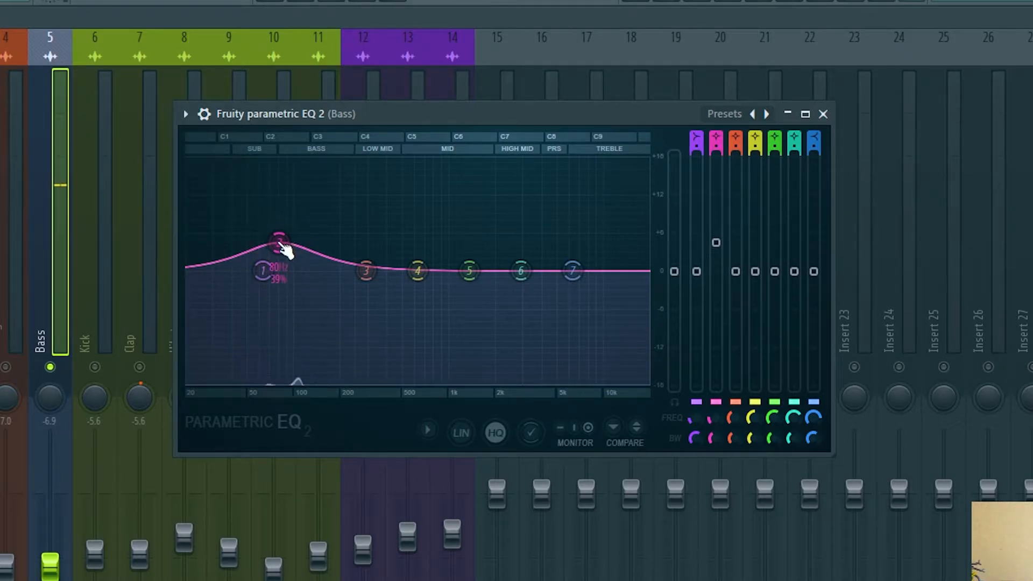
pyautogui.press('space')
pyautogui.moveTo(279, 242)
pyautogui.mouseDown()
pyautogui.moveTo(270, 238)
pyautogui.moveTo(295, 237)
pyautogui.mouseUp()
pyautogui.moveTo(294, 237); pyautogui.dragTo(244, 291)
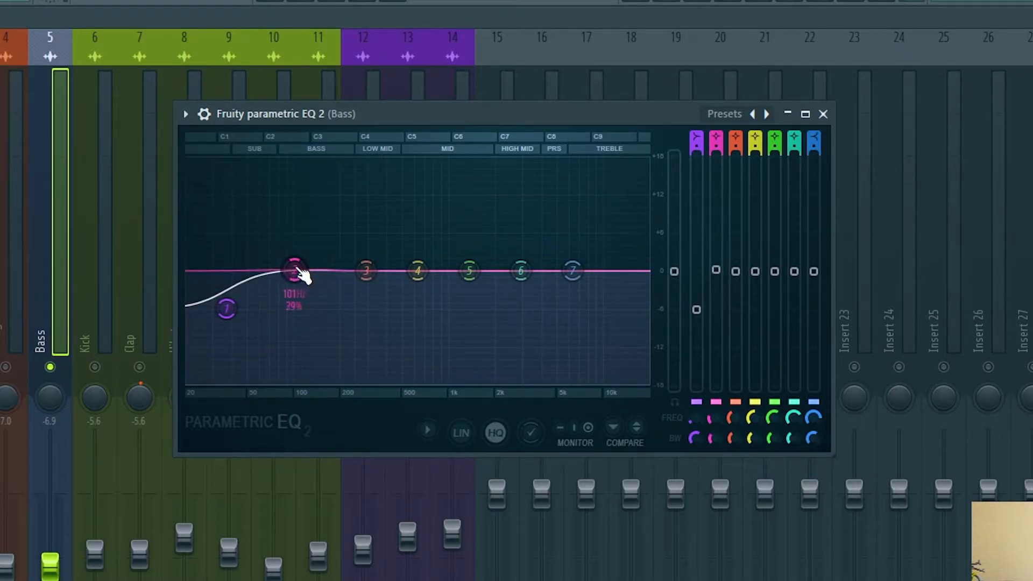
# During playback, cut the Bass by about 2 dB near 80 Hz with a narrowed band 2.
pyautogui.press('space')
pyautogui.moveTo(281, 265); pyautogui.dragTo(295, 286)
pyautogui.scroll(3, 275, 259)
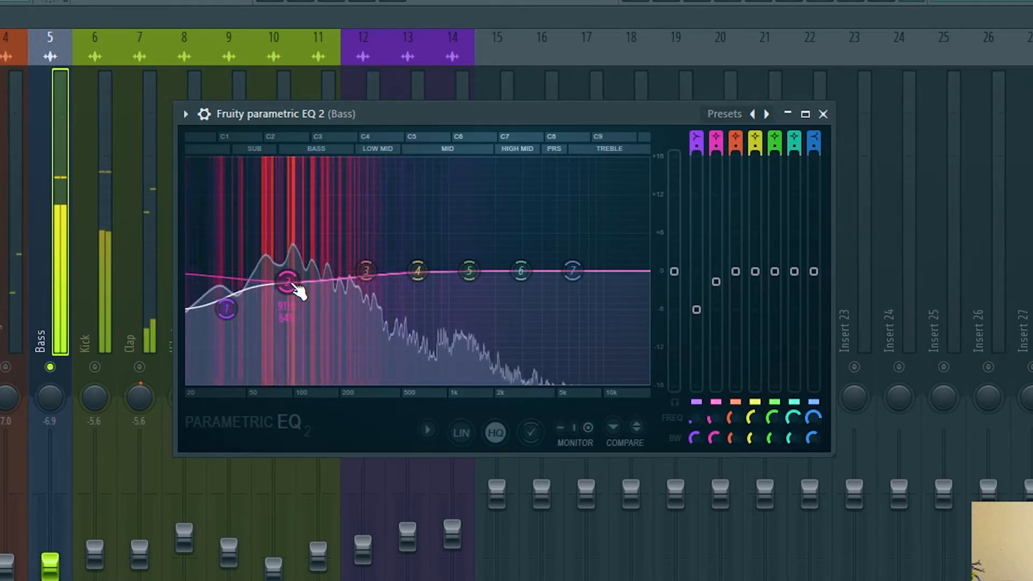
pyautogui.scroll(-8, 294, 286)
pyautogui.moveTo(288, 283); pyautogui.dragTo(279, 282)
# Boost the Bass slightly at about 121 Hz with band 3, narrowing its bandwidth to 19%, and audition it.
pyautogui.moveTo(366, 271); pyautogui.dragTo(309, 261)
pyautogui.press('space')
pyautogui.scroll(-3, 302, 264)
pyautogui.scroll(-3, 302, 263)
pyautogui.press('space')
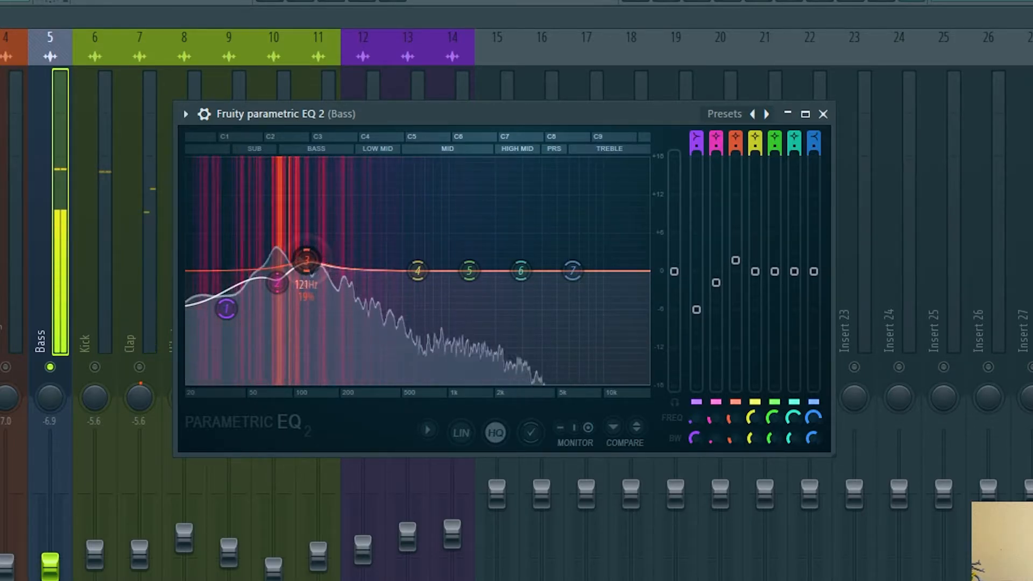
pyautogui.press('space')
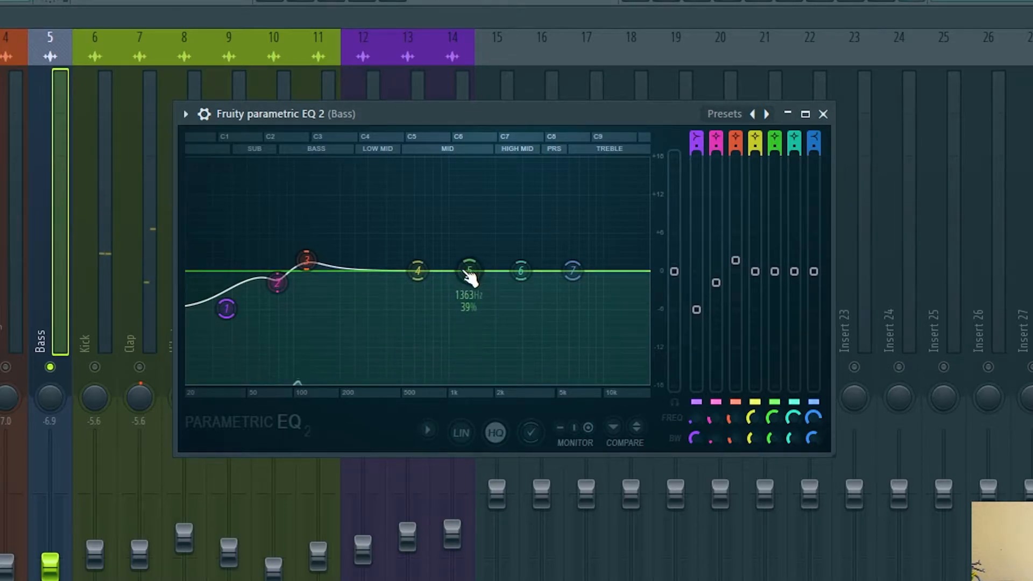
# Try a narrow cut near 1.4 kHz with band 5 and a boost near 3.5 kHz with band 6, and reset both bands.
pyautogui.moveTo(471, 276); pyautogui.dragTo(541, 259)
pyautogui.scroll(-5, 472, 292)
pyautogui.scroll(-5, 540, 263)
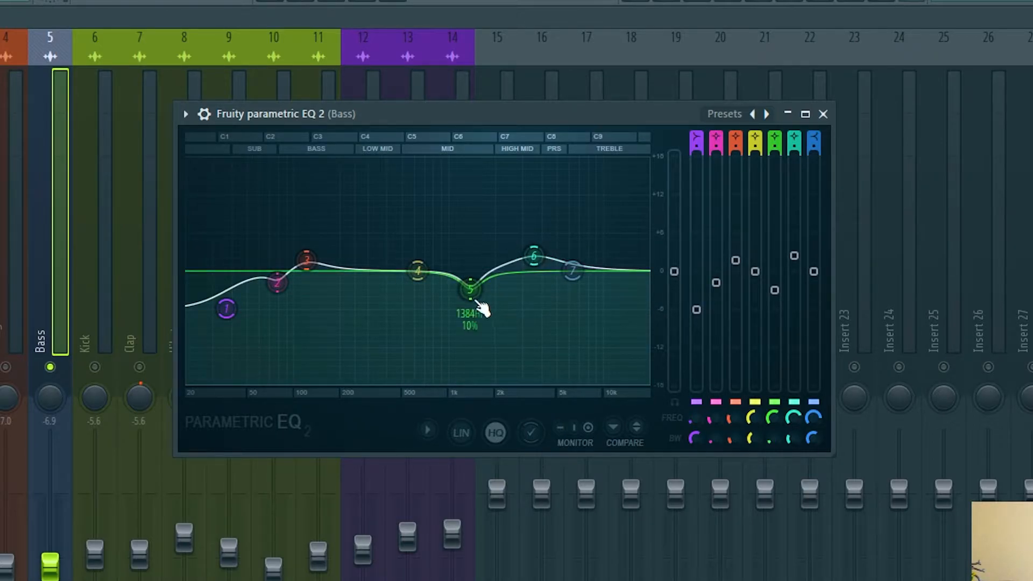
pyautogui.scroll(-2, 475, 290)
pyautogui.moveTo(475, 290); pyautogui.dragTo(473, 292)
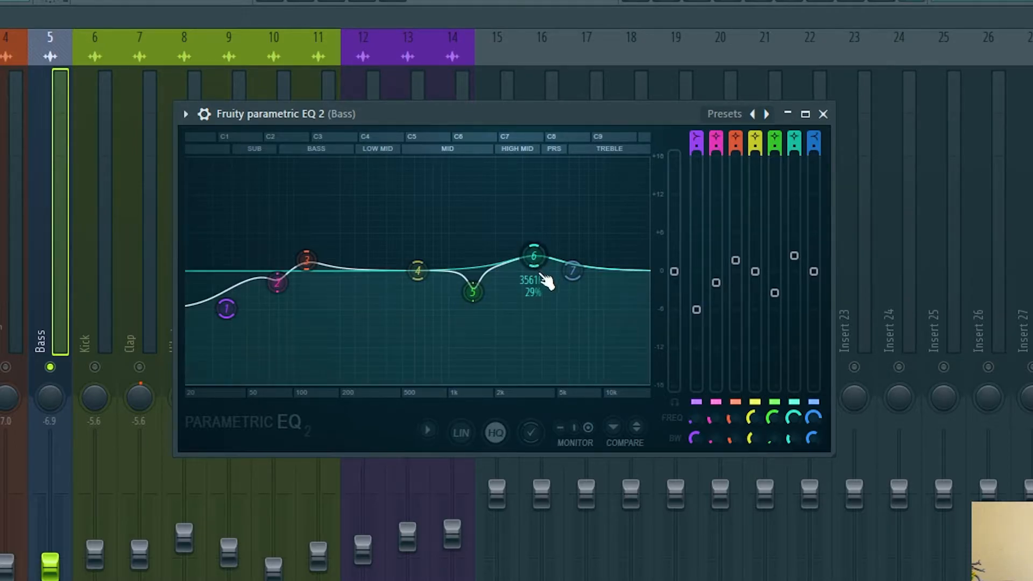
pyautogui.moveTo(533, 256); pyautogui.dragTo(521, 271)
pyautogui.keyDown('alt'); pyautogui.click(473, 293); pyautogui.keyUp('alt')
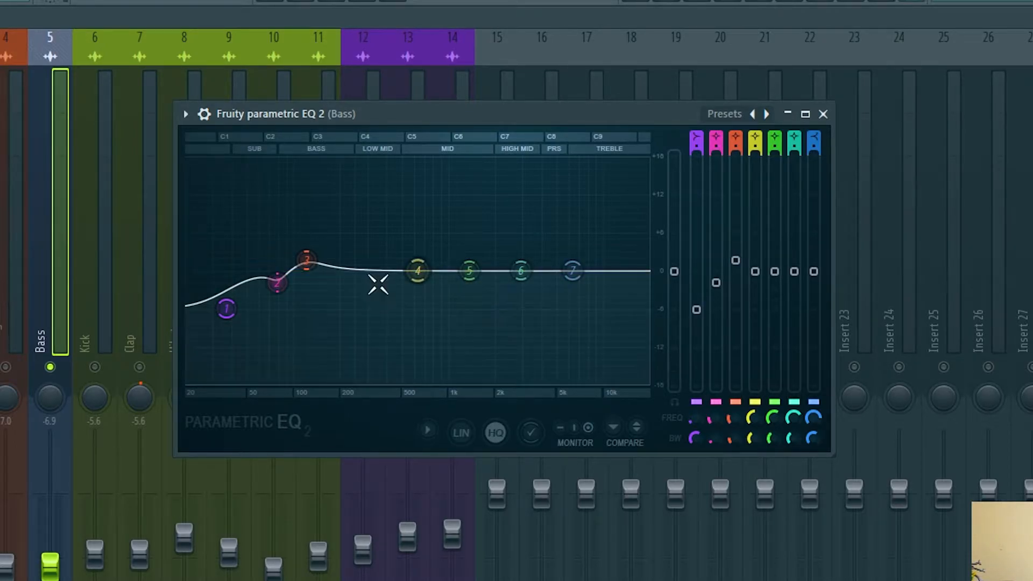
# Play the equalised Bass on its own, close its EQ and bring all the other tracks back into the mix.
pyautogui.press('space')
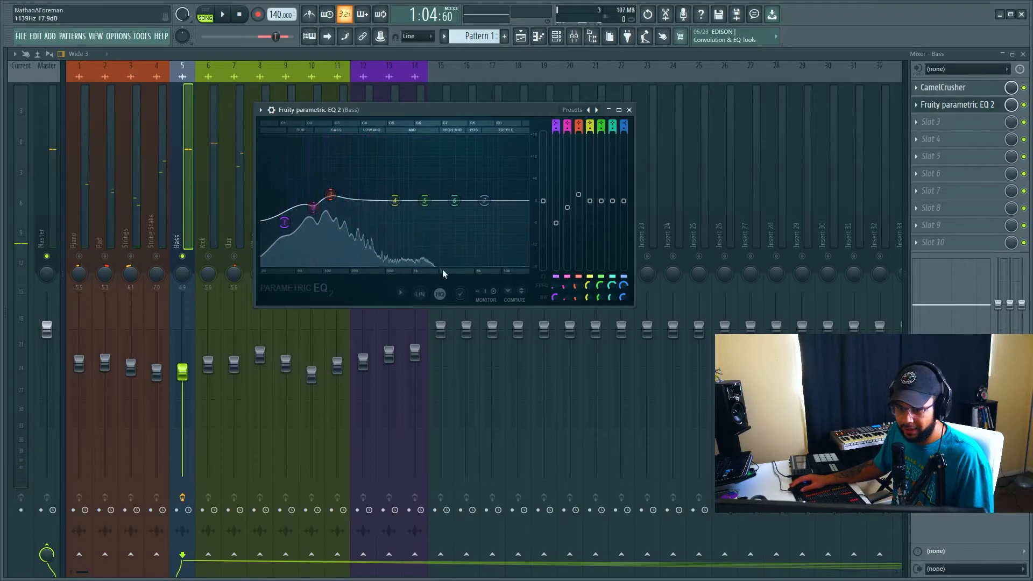
pyautogui.moveTo(482, 210); pyautogui.dragTo(417, 245)
pyautogui.press('space')
pyautogui.rightClick(184, 258)
pyautogui.rightClick(184, 257)
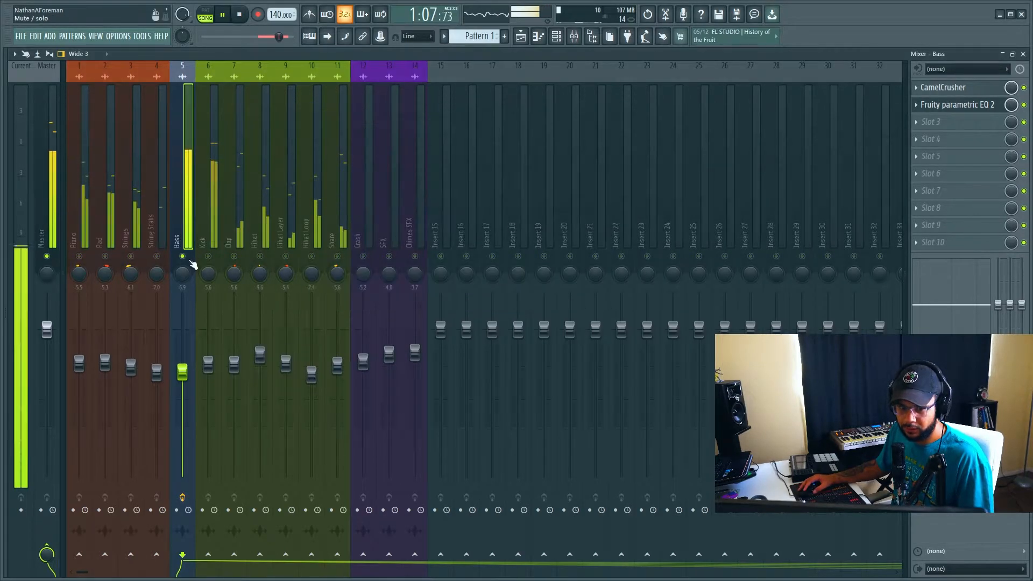
pyautogui.rightClick(184, 258)
# Lower the Bass fader to -11.2 dB while listening to it in the full mix.
pyautogui.moveTo(190, 375); pyautogui.dragTo(189, 387)
pyautogui.press('space')
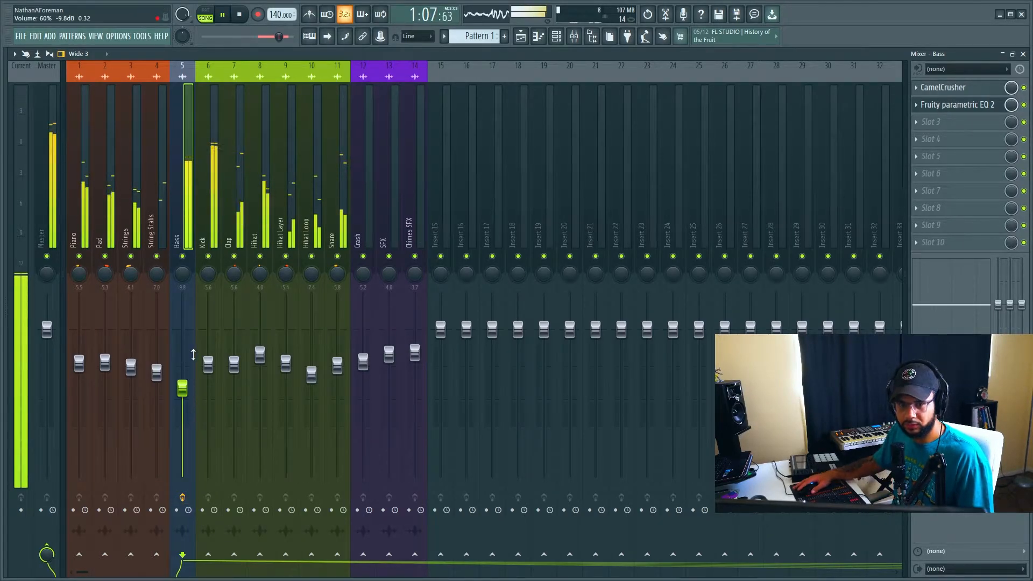
pyautogui.moveTo(183, 388); pyautogui.dragTo(183, 395)
pyautogui.press('space')
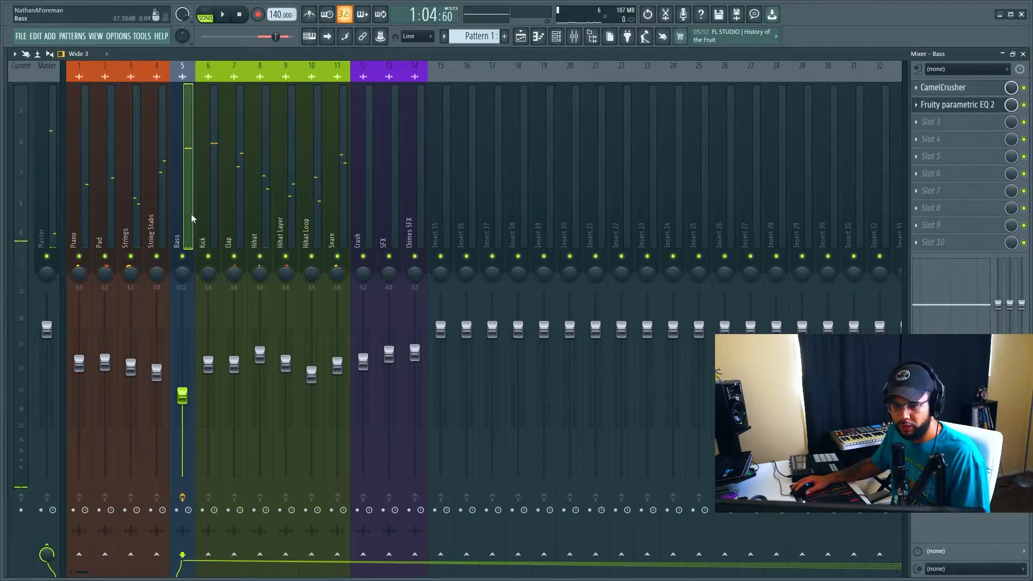
# Add Fruity parametric EQ 2 to the Kick and make a narrow cut of about 3 dB near 107 Hz with band 2.
pyautogui.click(203, 267)
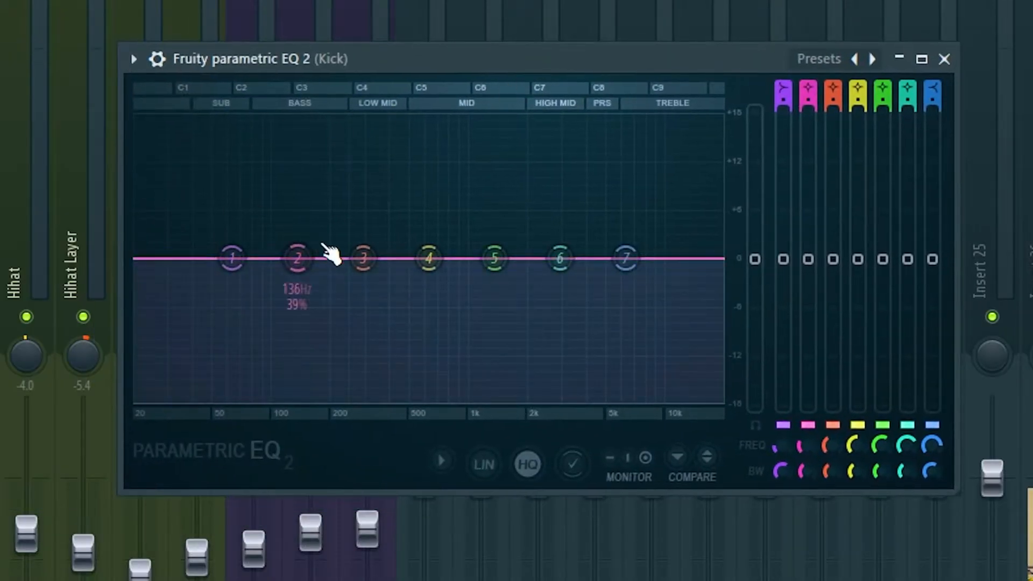
pyautogui.moveTo(296, 259)
pyautogui.mouseDown()
pyautogui.moveTo(274, 265)
pyautogui.moveTo(287, 285)
pyautogui.moveTo(283, 274)
pyautogui.mouseUp()
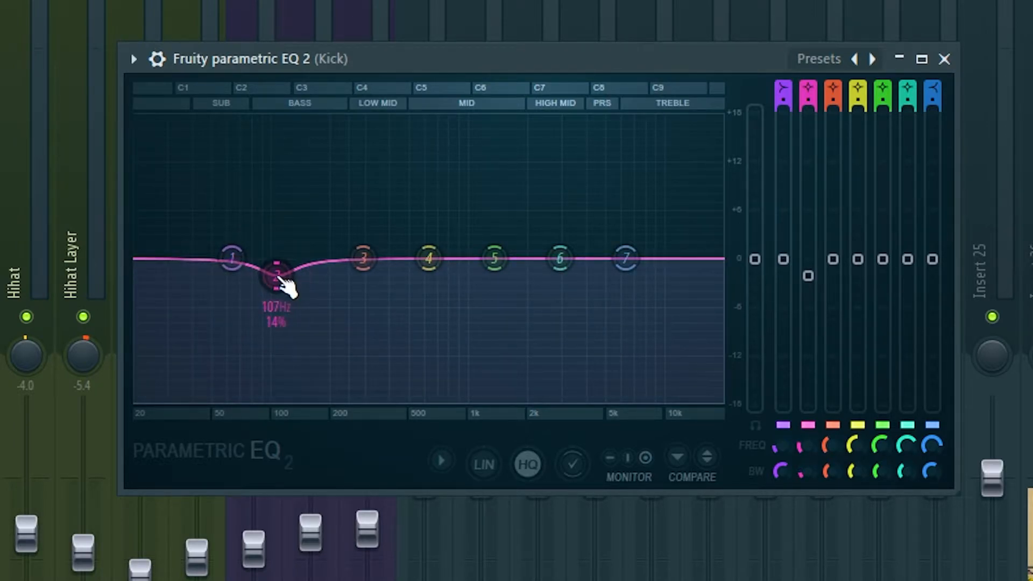
pyautogui.moveTo(275, 278); pyautogui.dragTo(277, 280)
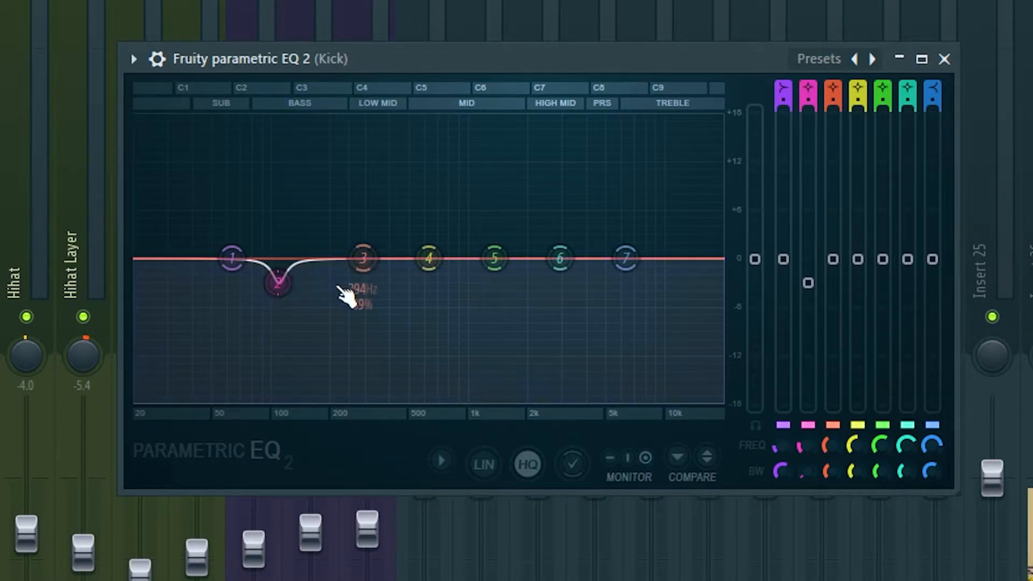
# Boost the Kick about 2.5 dB near 300 Hz with band 3, lower band 1 by about 5 dB and close the EQ.
pyautogui.moveTo(377, 264); pyautogui.dragTo(366, 238)
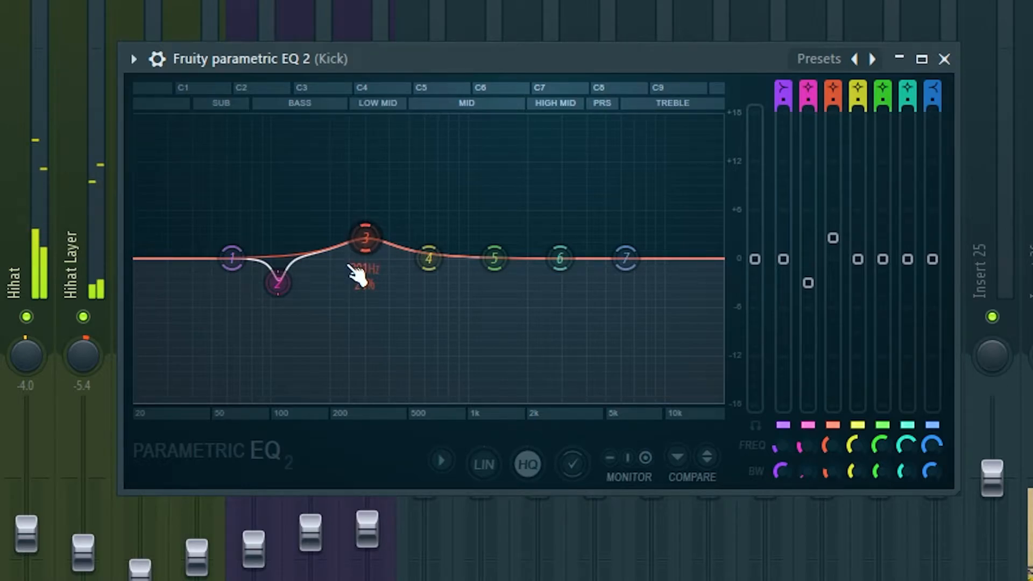
pyautogui.moveTo(233, 260); pyautogui.dragTo(181, 303)
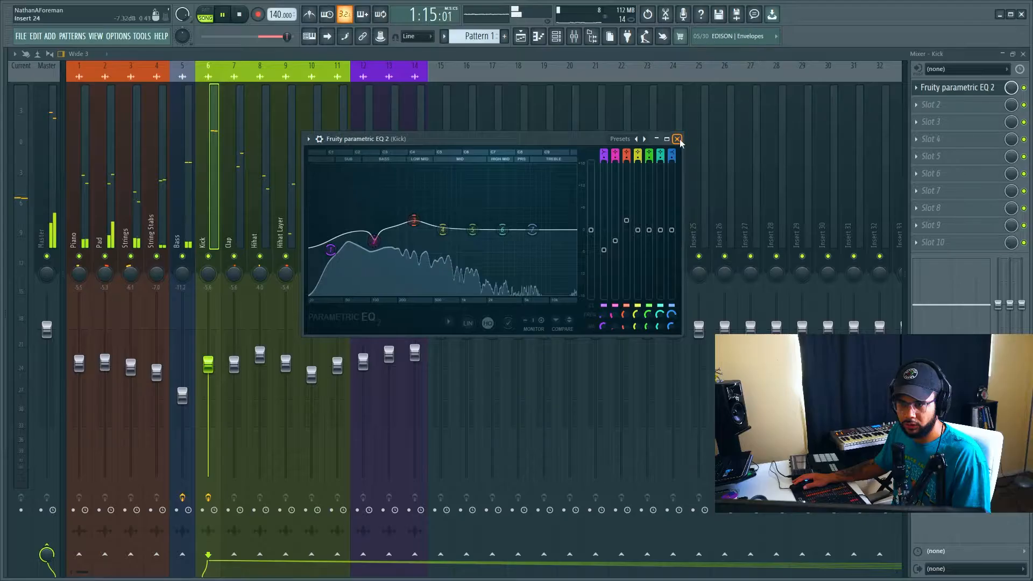
pyautogui.click(944, 59)
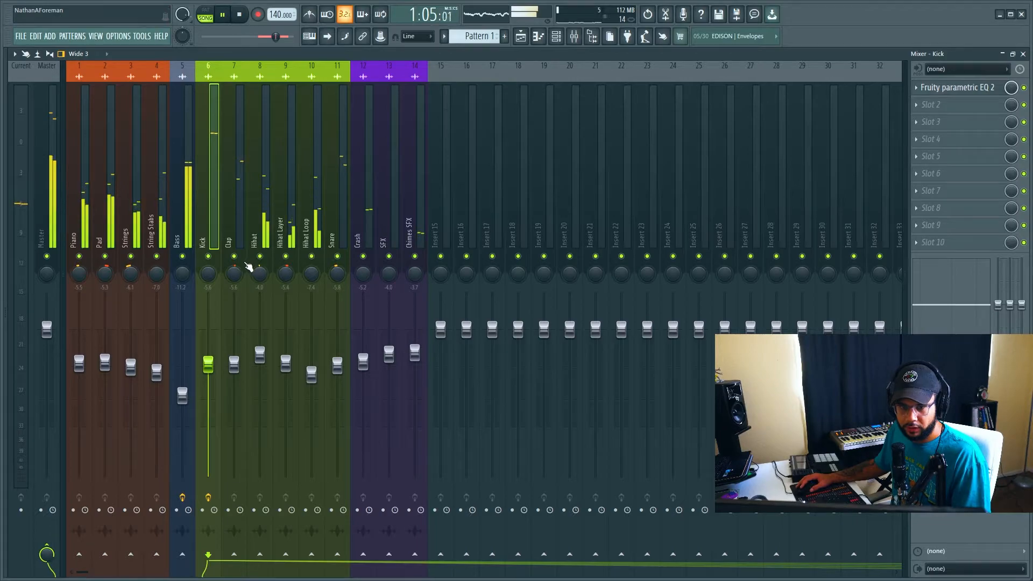
# Add Fruity parametric EQ 2 to the Clap with a gentle band 6 boost near 2.8 kHz, and compare with effects bypassed and enabled.
pyautogui.click(239, 253)
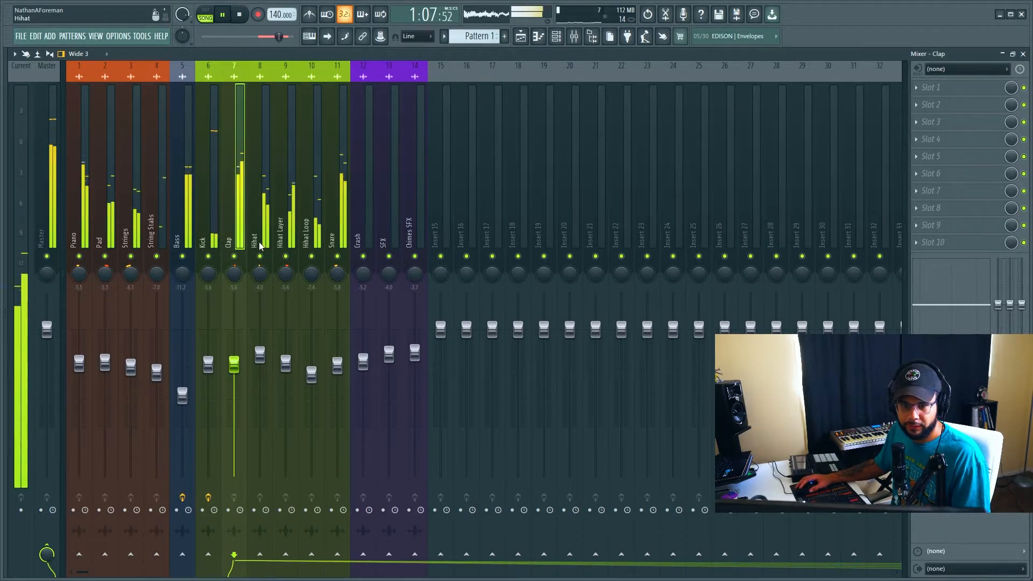
pyautogui.press('space')
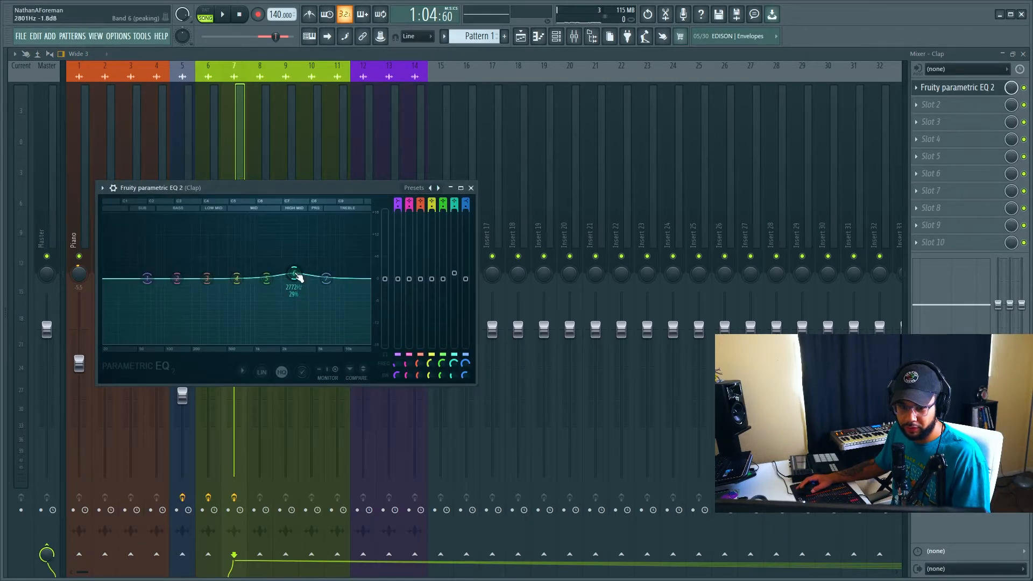
pyautogui.moveTo(281, 188); pyautogui.dragTo(462, 193)
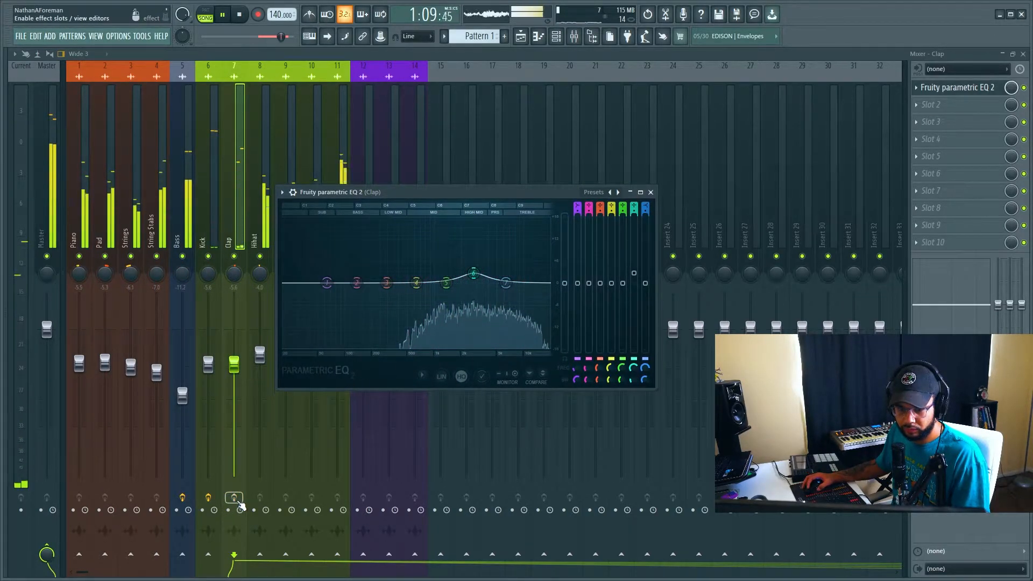
pyautogui.click(238, 503)
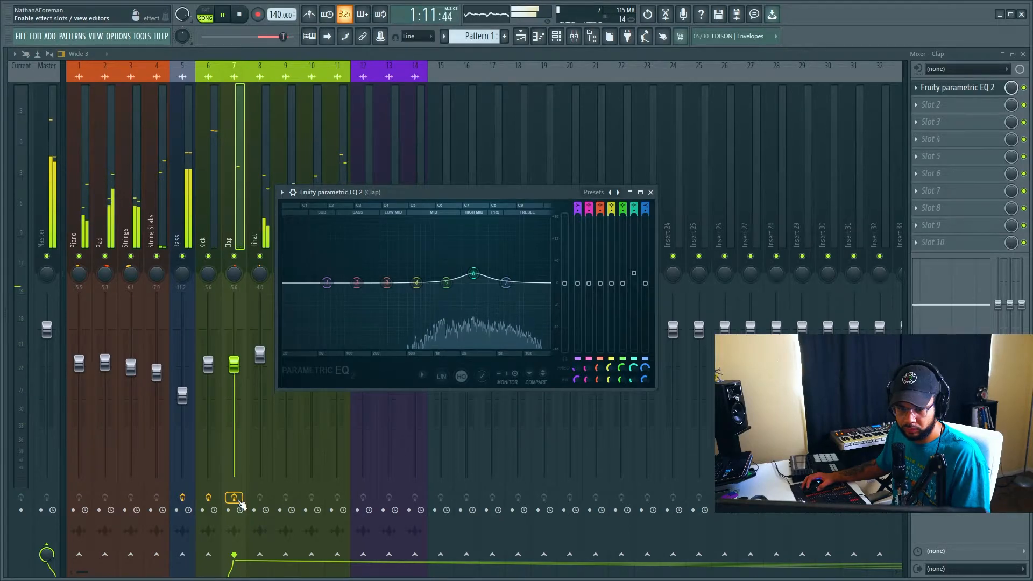
# Turn band 1 of the Clap's EQ into a steep high-pass filter and raise its cutoff to about 200 Hz.
pyautogui.moveTo(578, 207)
pyautogui.mouseDown()
pyautogui.moveTo(578, 226)
pyautogui.moveTo(578, 197)
pyautogui.moveTo(578, 218)
pyautogui.mouseUp()
pyautogui.moveTo(725, 126)
pyautogui.mouseDown()
pyautogui.moveTo(726, 115)
pyautogui.moveTo(725, 123)
pyautogui.mouseUp()
pyautogui.moveTo(239, 276); pyautogui.dragTo(311, 275)
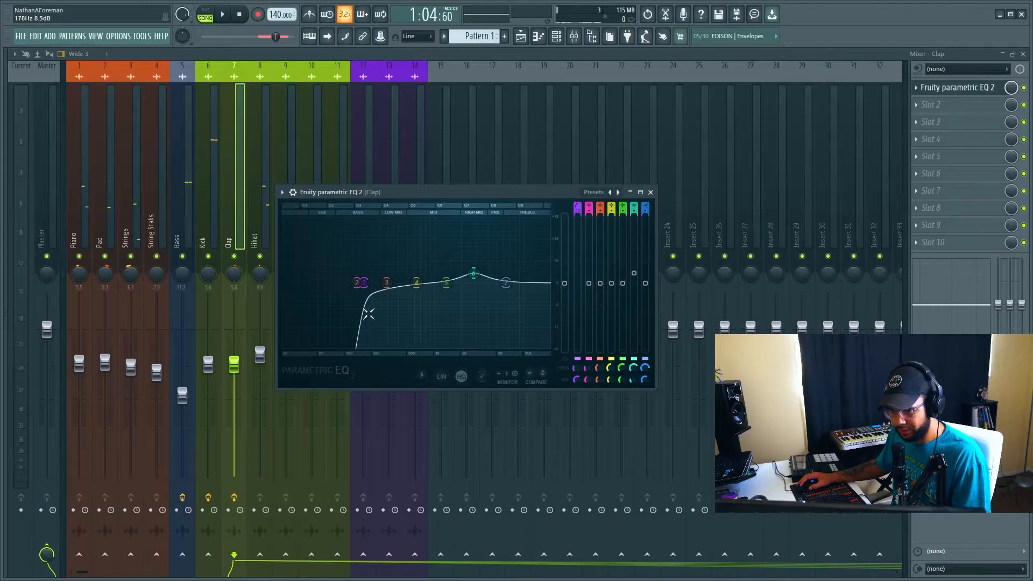
pyautogui.moveTo(355, 308); pyautogui.dragTo(377, 300)
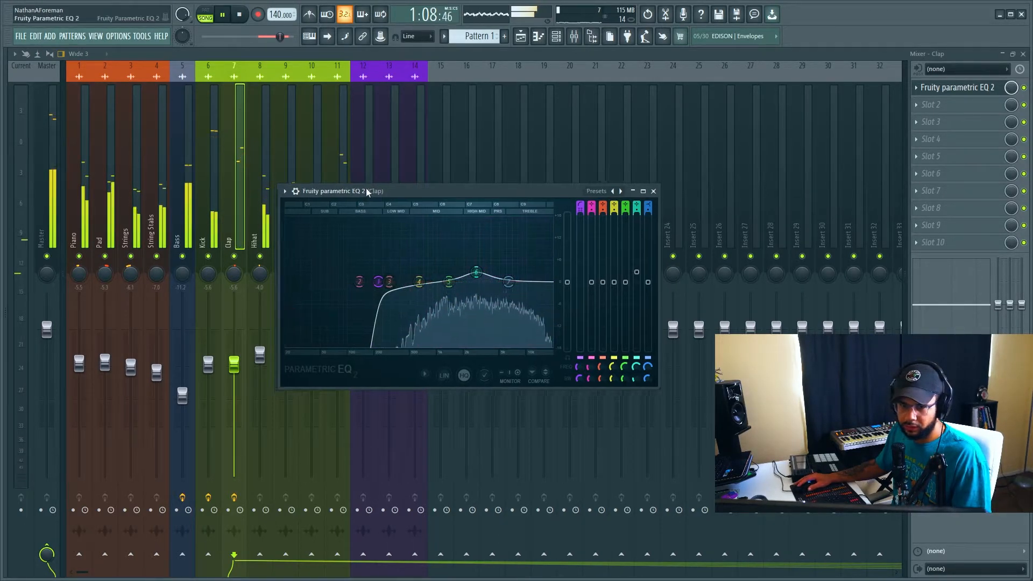
pyautogui.moveTo(409, 192); pyautogui.dragTo(507, 185)
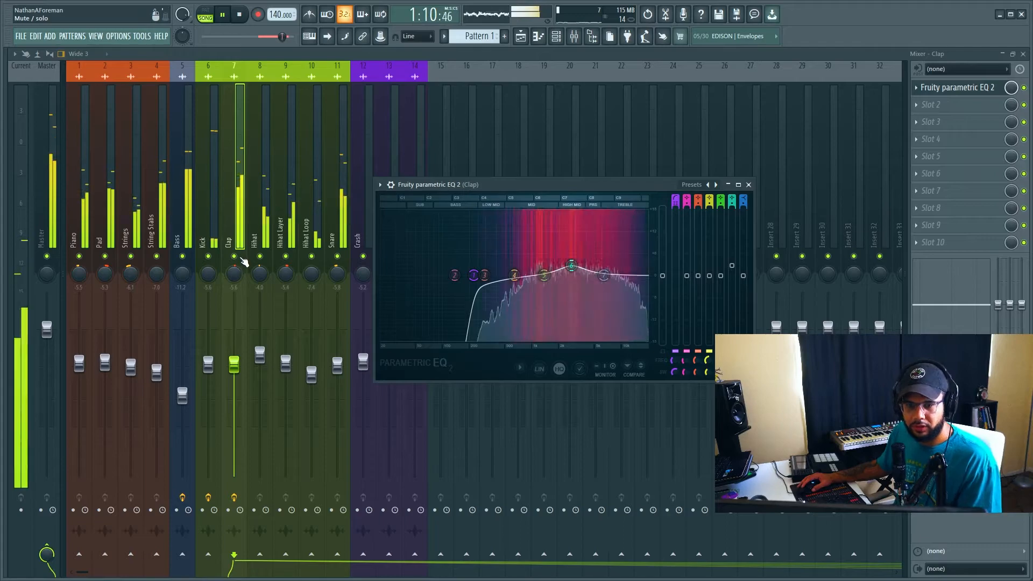
# Leave only the Bass and the drum tracks from Kick to Snare audible and play them together.
pyautogui.rightClick(240, 260)
pyautogui.rightClick(252, 260)
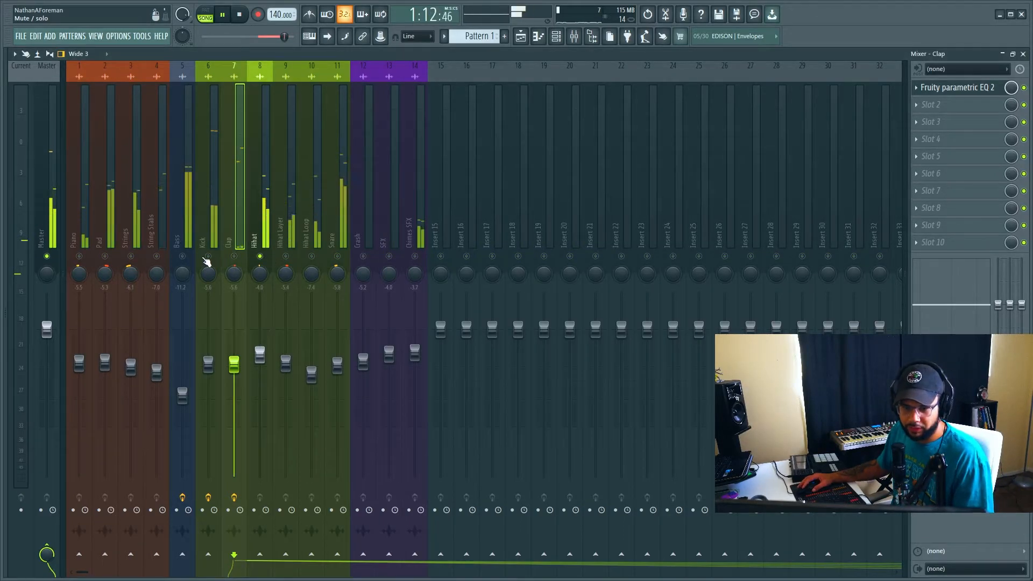
pyautogui.click(208, 257)
pyautogui.click(183, 257)
pyautogui.moveTo(230, 259); pyautogui.dragTo(332, 261)
pyautogui.press('space')
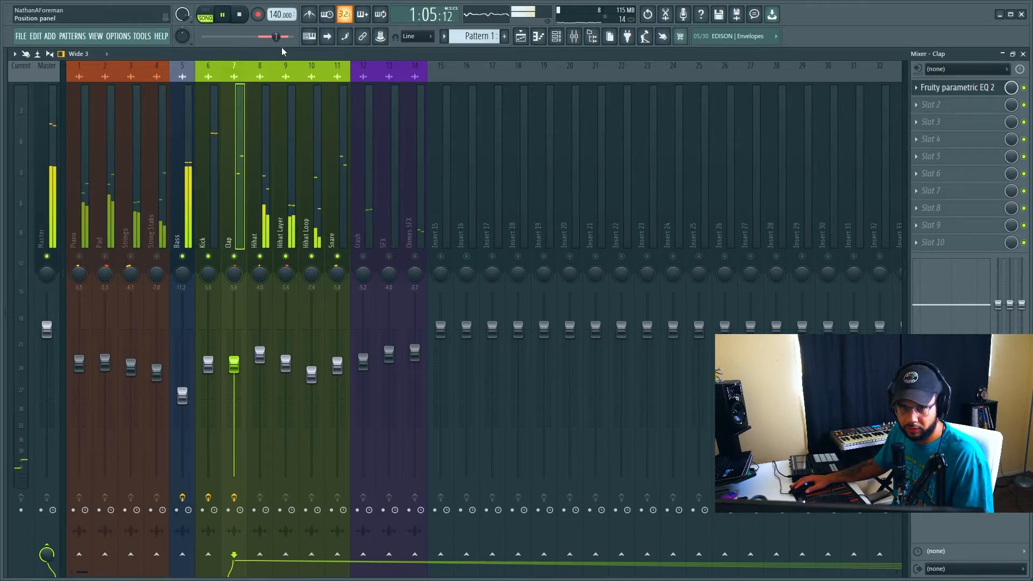
# Load Fruity parametric EQ 2 in the Snare's first slot and pull band 1 down about 10 dB near 100 Hz.
pyautogui.click(336, 246)
pyautogui.click(916, 88)
pyautogui.click(796, 166)
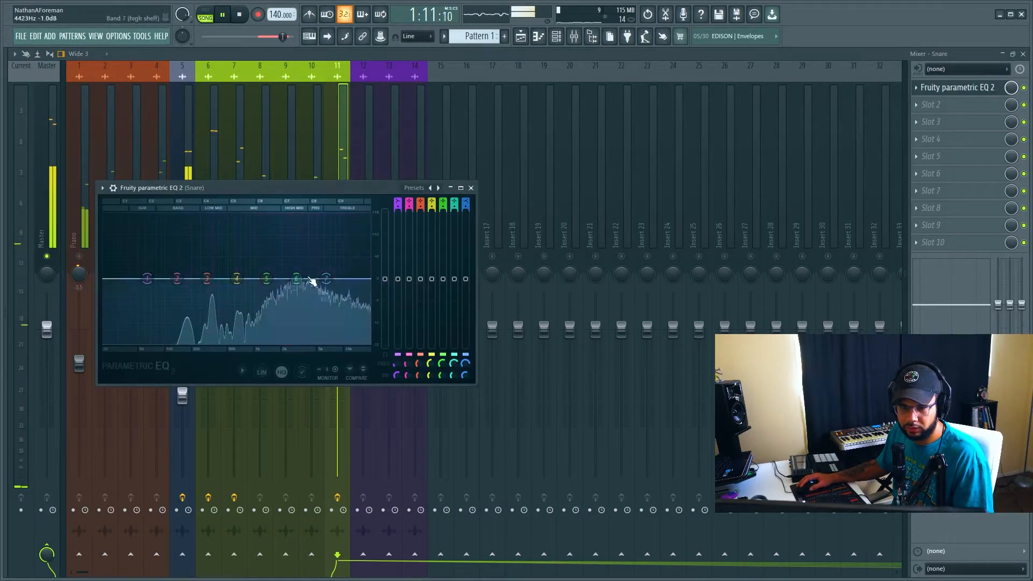
pyautogui.moveTo(147, 278); pyautogui.dragTo(163, 317)
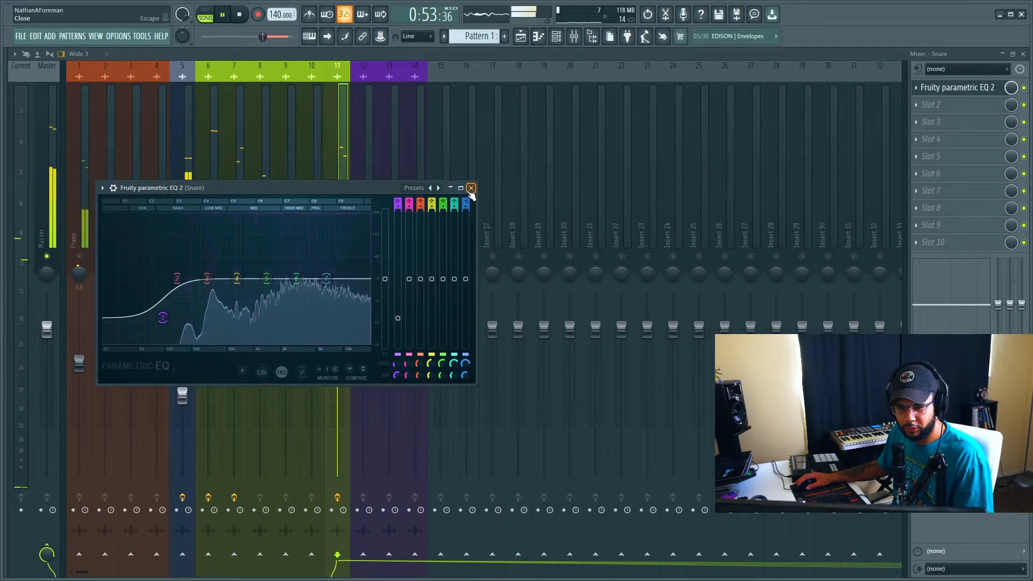
# Pull band 1 of the Snare's EQ down to about -13 dB near 115 Hz, recheck the curve and close the EQ.
pyautogui.moveTo(163, 317); pyautogui.dragTo(187, 345)
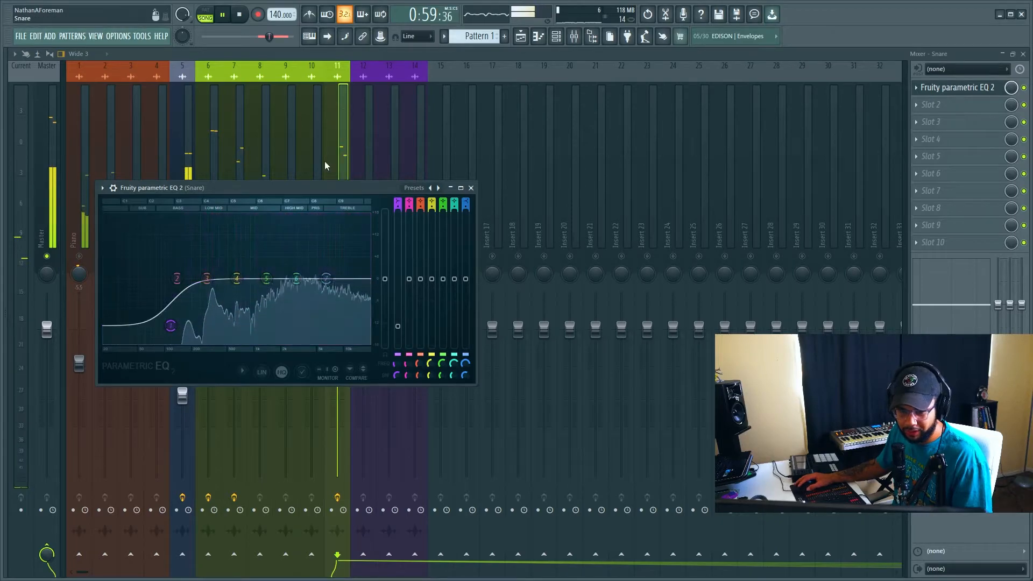
pyautogui.click(328, 177)
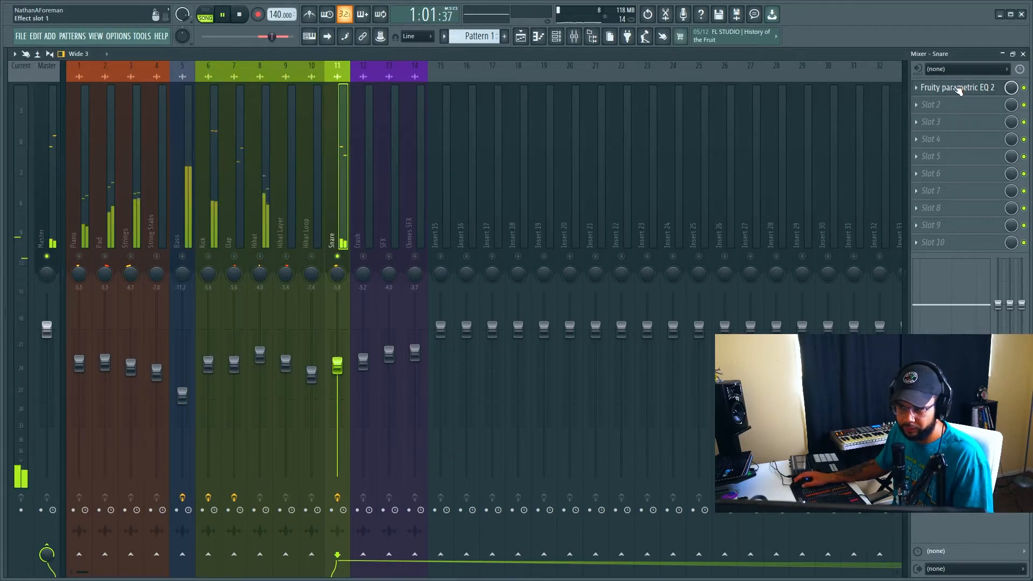
pyautogui.click(959, 88)
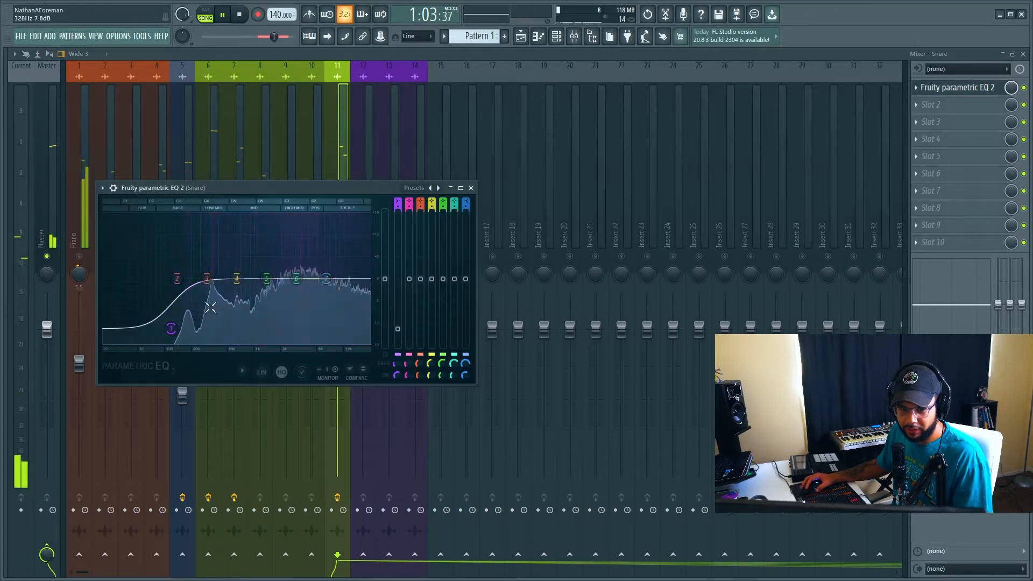
pyautogui.press('space')
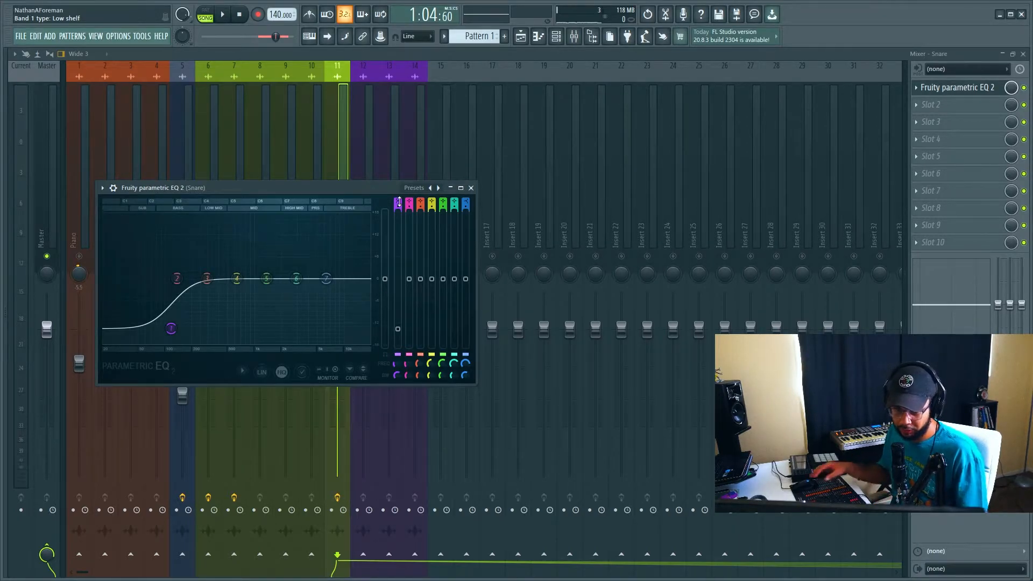
pyautogui.click(471, 188)
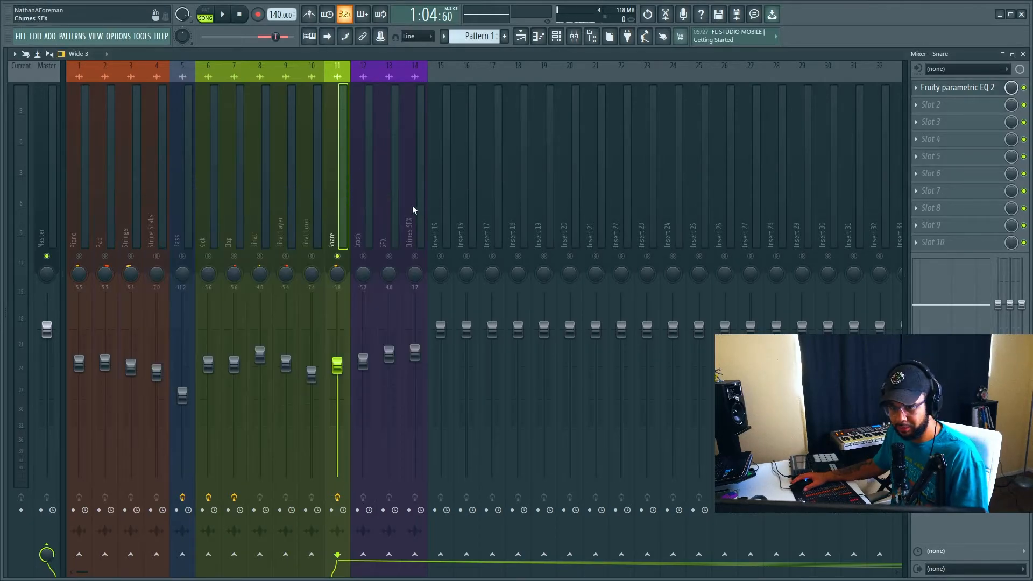
# Make all tracks audible again and play the full mix briefly.
pyautogui.rightClick(338, 257)
pyautogui.press('space')
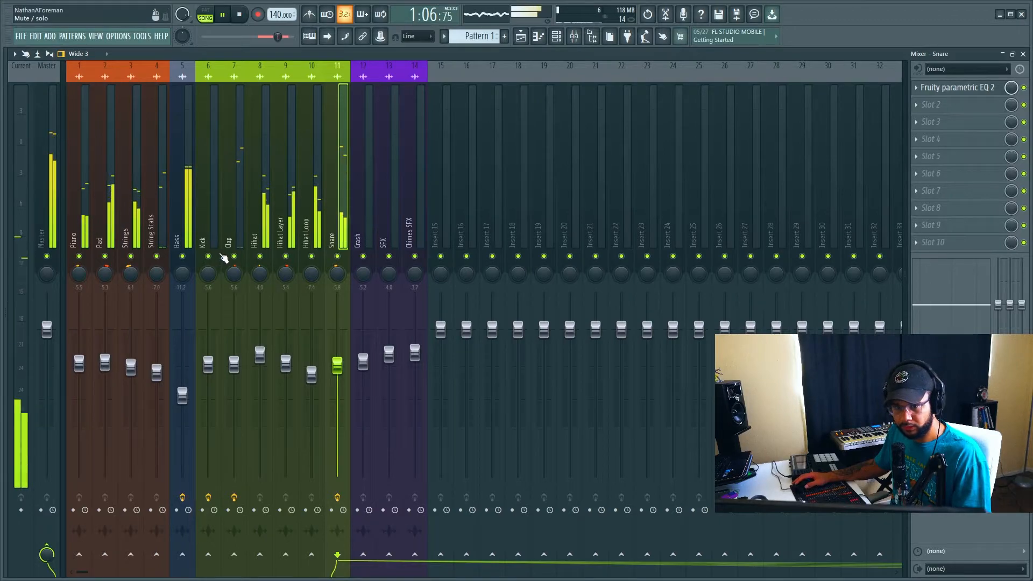
pyautogui.press('space')
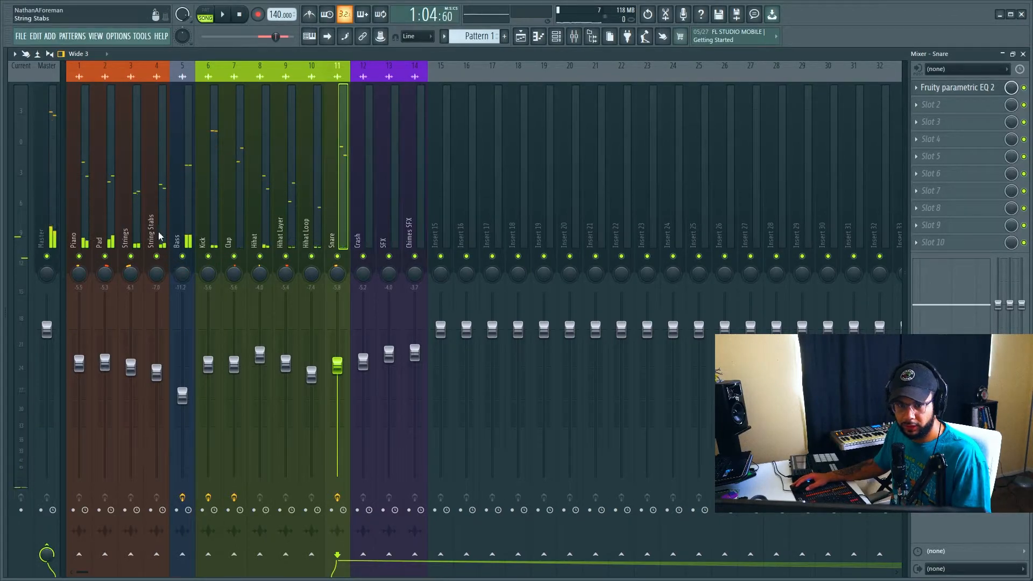
# Select the Piano track, solo it and listen to it alone.
pyautogui.click(102, 240)
pyautogui.click(78, 240)
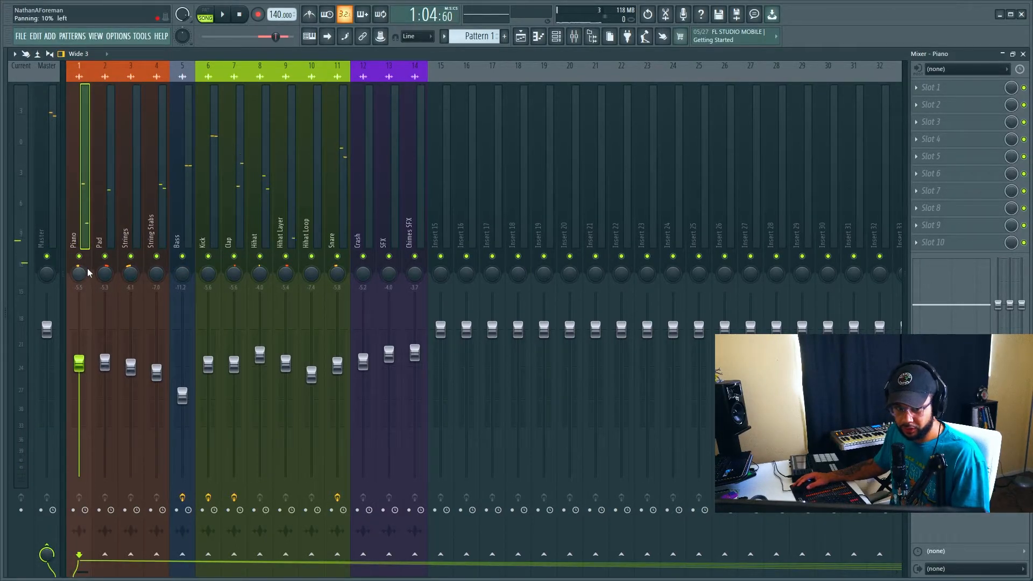
pyautogui.keyDown('ctrl'); pyautogui.click(78, 257); pyautogui.keyUp('ctrl')
pyautogui.press('space')
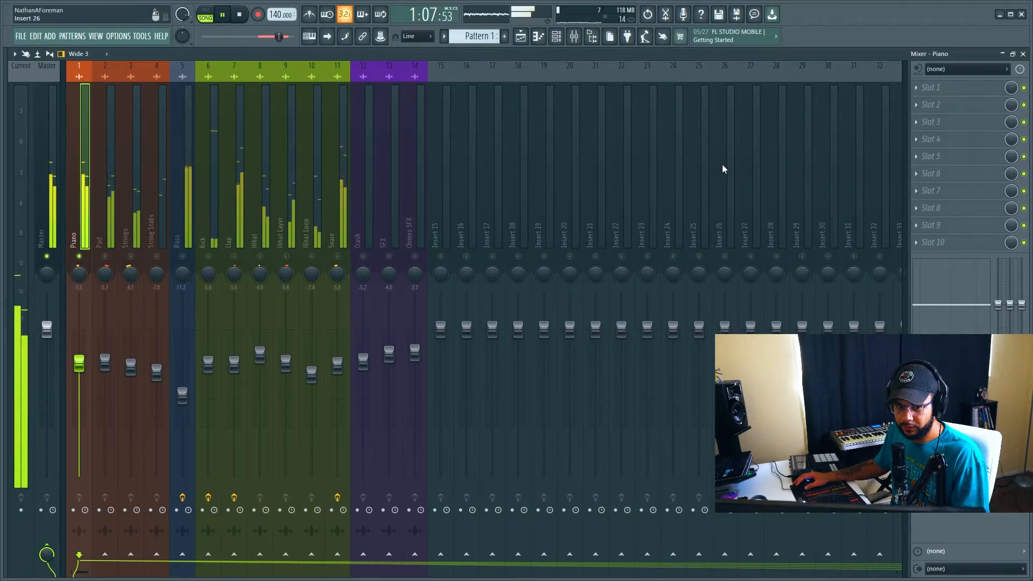
pyautogui.press('space')
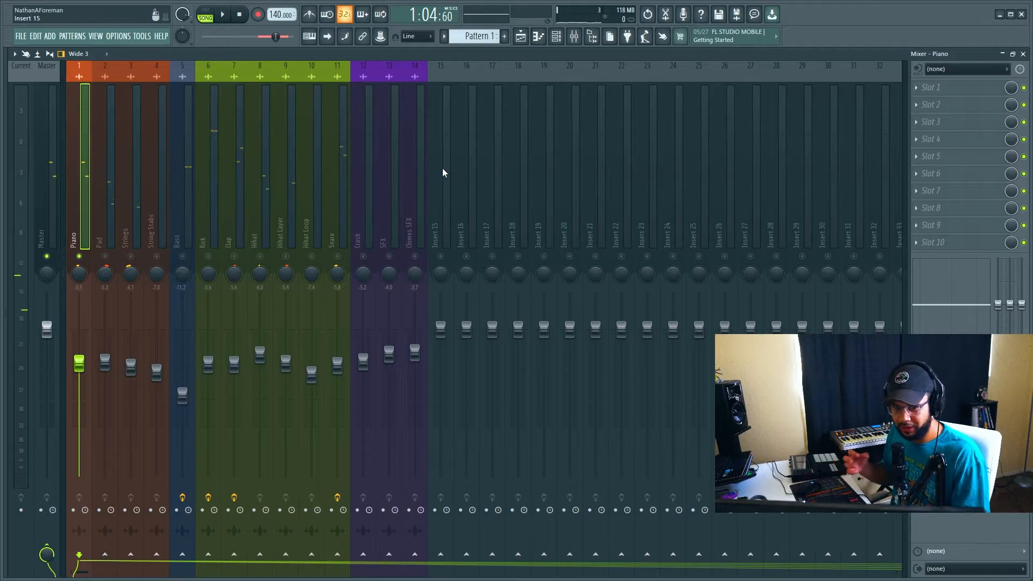
# Load Fruity Stereo Enhancer in the Piano's first slot, widen its stereo separation slightly, and leave the phase offset centred.
pyautogui.press('space')
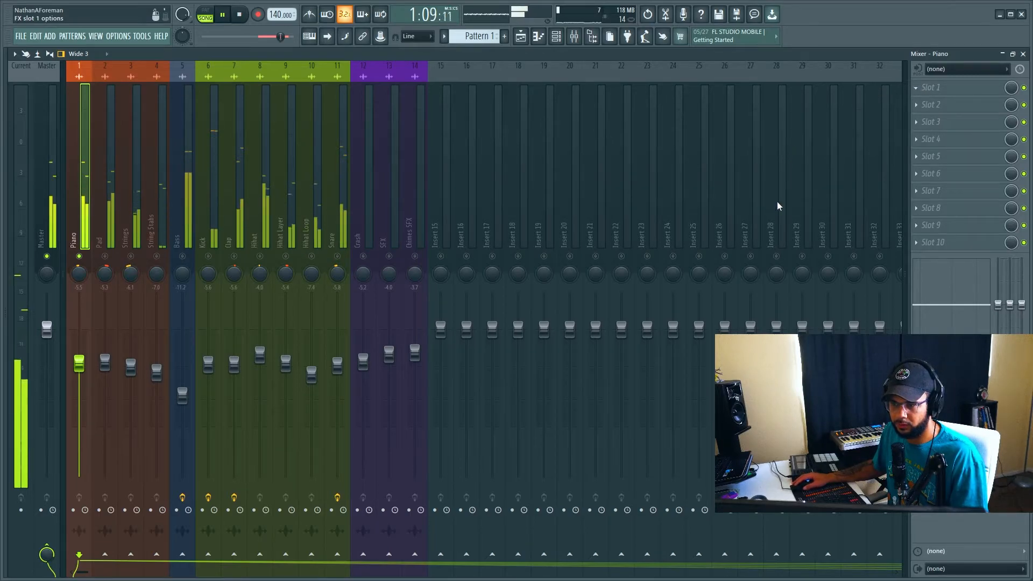
pyautogui.click(790, 269)
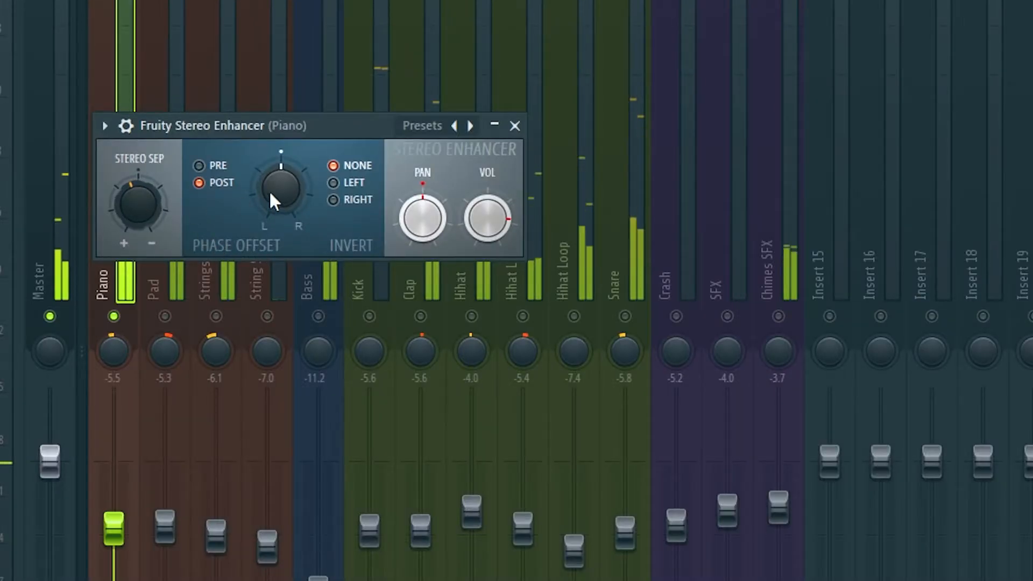
pyautogui.moveTo(271, 192); pyautogui.dragTo(271, 183)
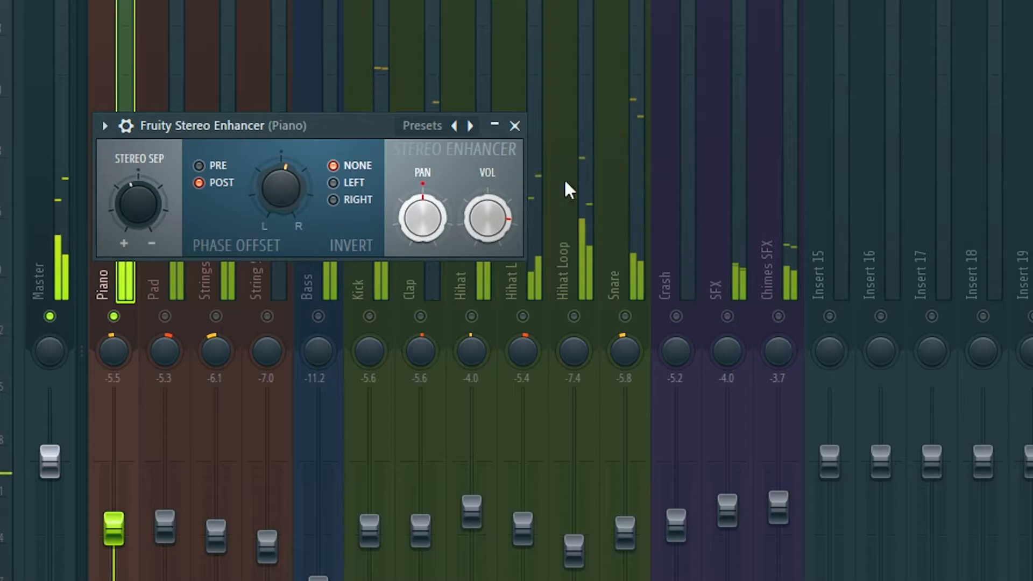
pyautogui.keyDown('alt'); pyautogui.click(269, 187); pyautogui.keyUp('alt')
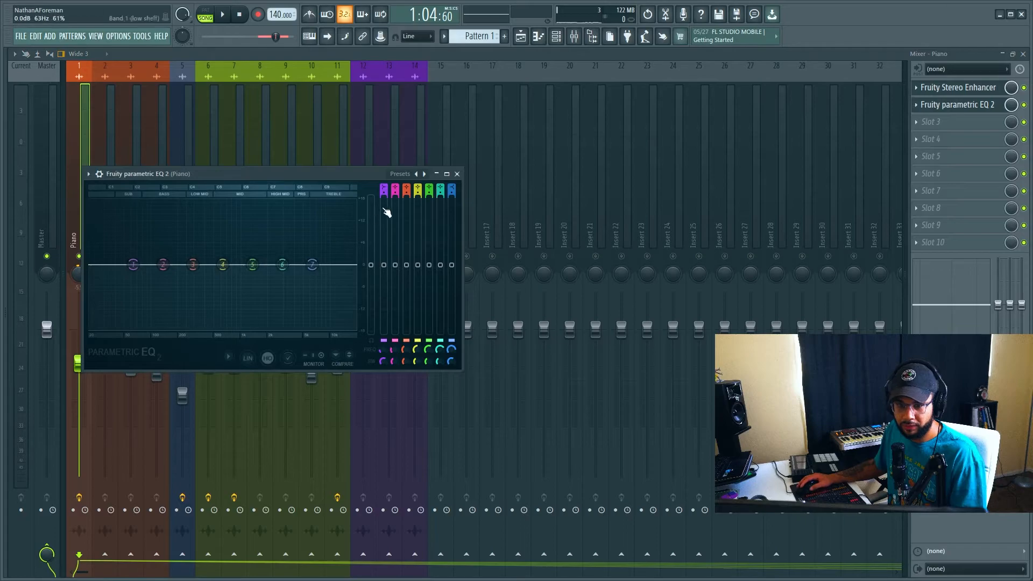
# Add Fruity parametric EQ 2 to the Piano, cutting band 1 about 5 dB at 56 Hz and boosting band 5 about 3 dB near 1.4 kHz.
pyautogui.moveTo(313, 172); pyautogui.dragTo(551, 145)
pyautogui.press('space')
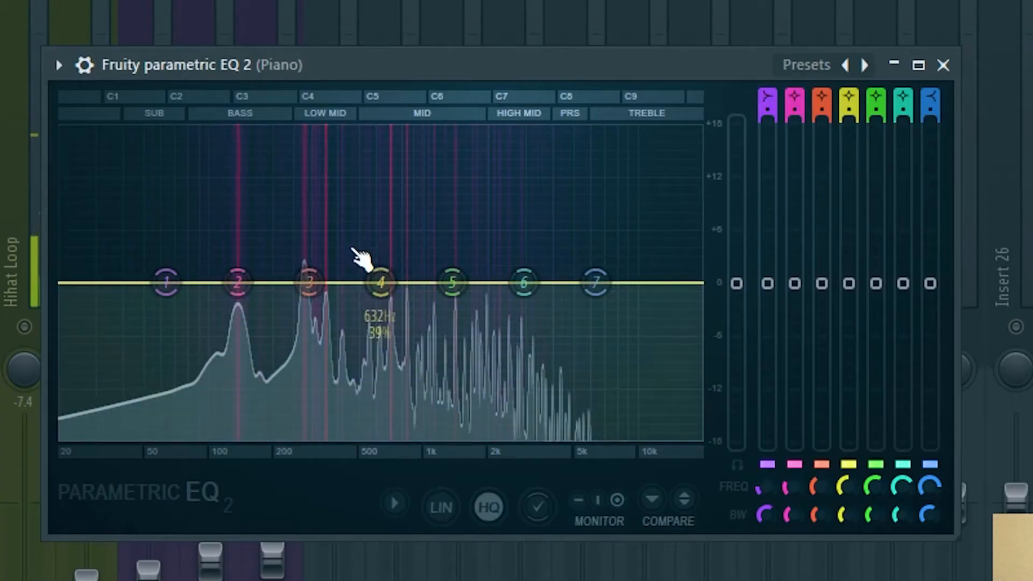
pyautogui.moveTo(370, 238); pyautogui.dragTo(368, 255)
pyautogui.moveTo(160, 326); pyautogui.dragTo(155, 330)
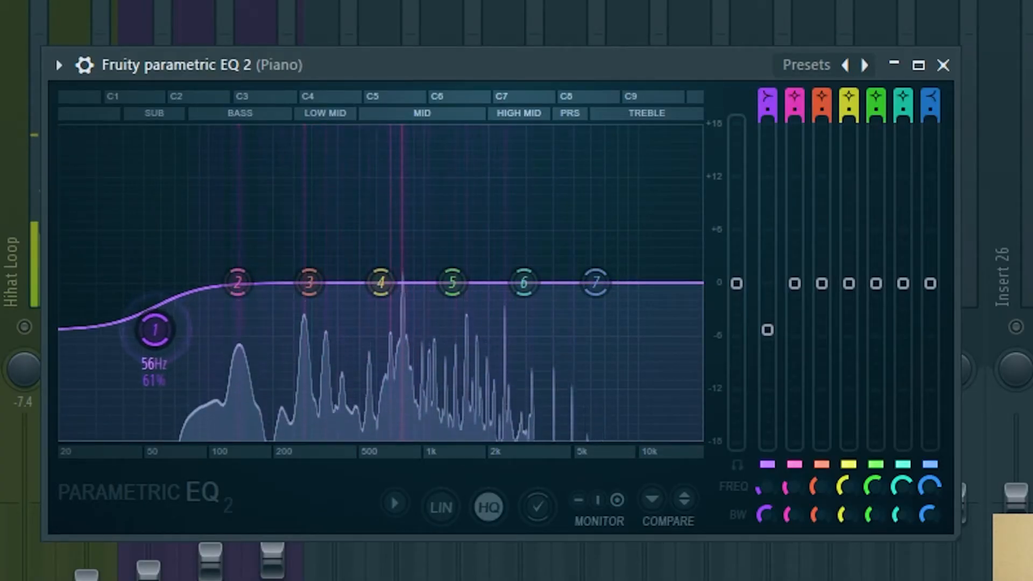
pyautogui.moveTo(444, 280); pyautogui.dragTo(452, 255)
# Turn band 3 of the Piano's EQ into a very narrow peak near 144 Hz at 18 dB and play the track.
pyautogui.moveTo(323, 293); pyautogui.dragTo(259, 153)
pyautogui.scroll(-3, 282, 221)
pyautogui.scroll(3, 277, 208)
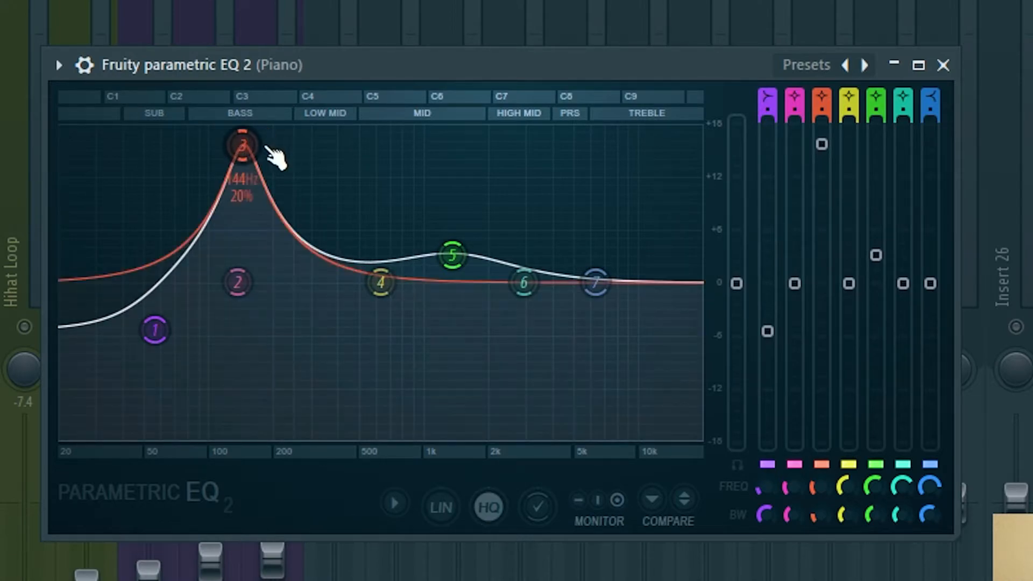
pyautogui.scroll(-1, 249, 154)
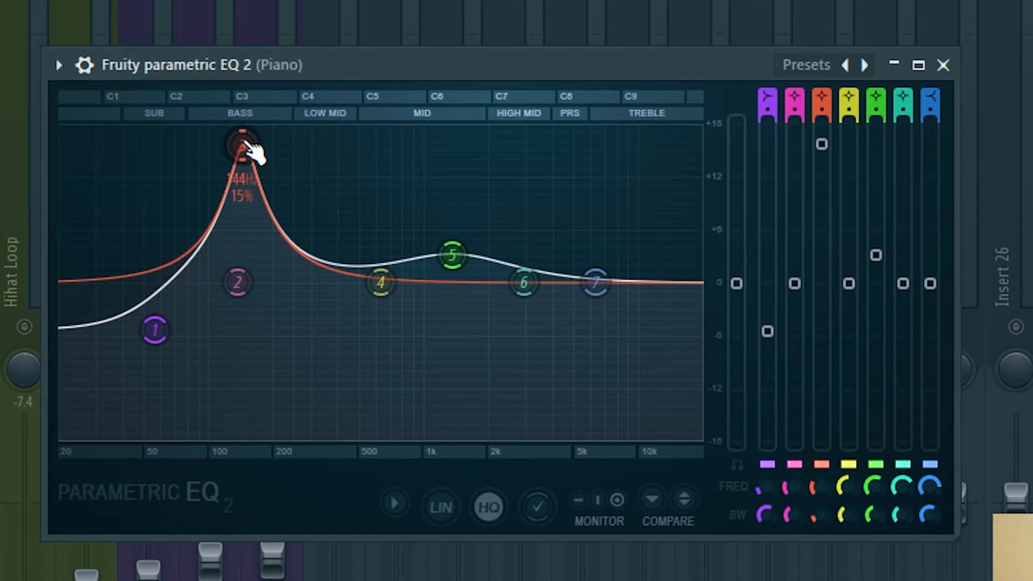
pyautogui.scroll(-2, 258, 161)
pyautogui.scroll(-3, 253, 159)
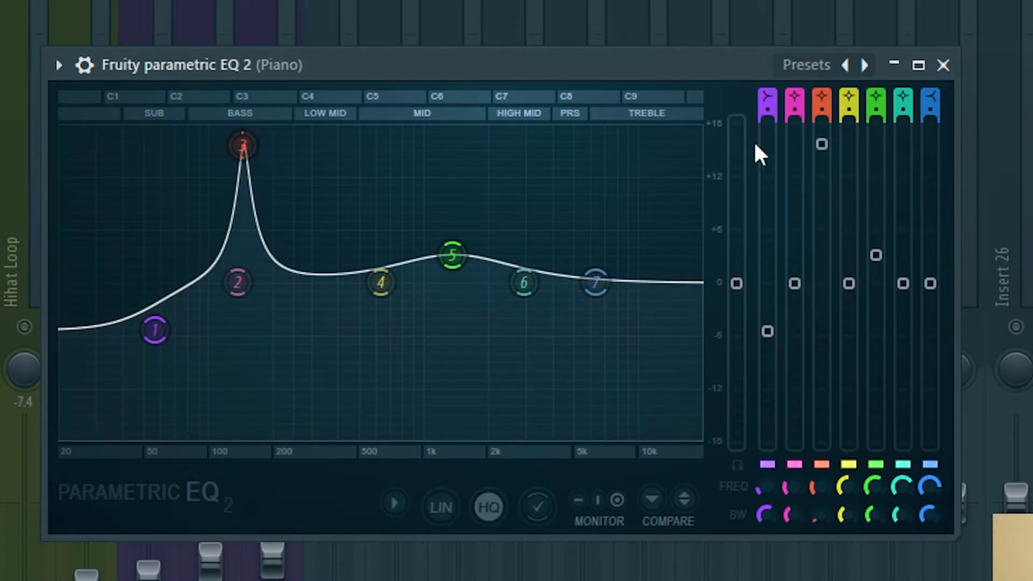
pyautogui.moveTo(822, 145); pyautogui.dragTo(822, 122)
pyautogui.press('space')
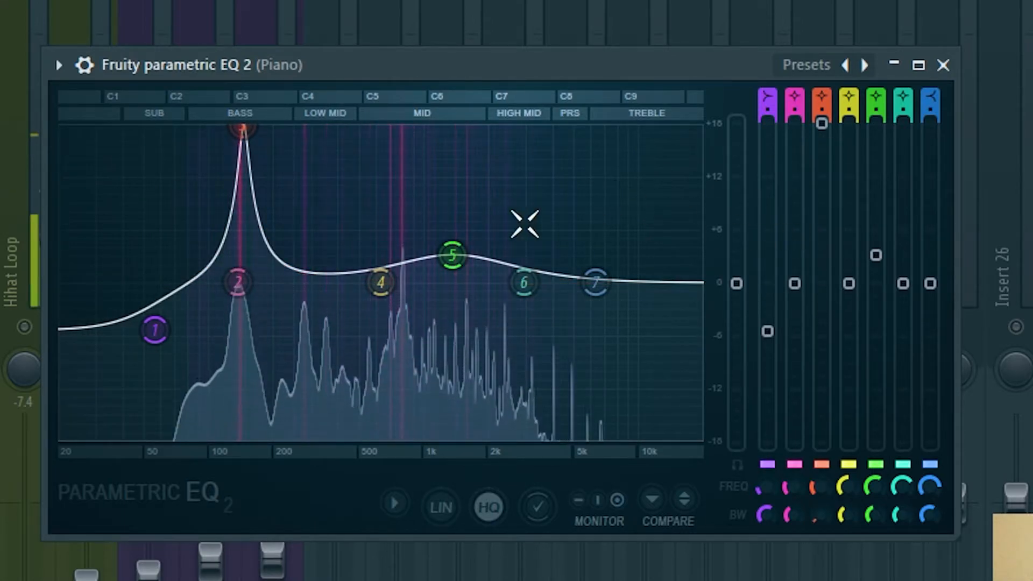
# Shift the Piano's EQ band 3 to about 130 Hz, pull it down to a cut of about 4.5 dB, and close the EQ.
pyautogui.moveTo(245, 158); pyautogui.dragTo(231, 159)
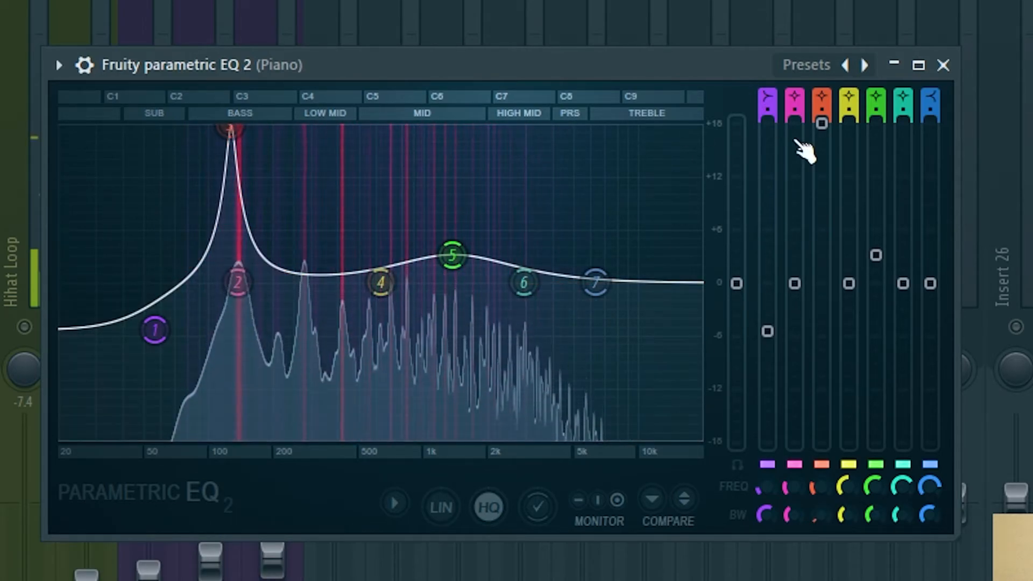
pyautogui.click(822, 124)
pyautogui.moveTo(821, 123); pyautogui.dragTo(821, 325)
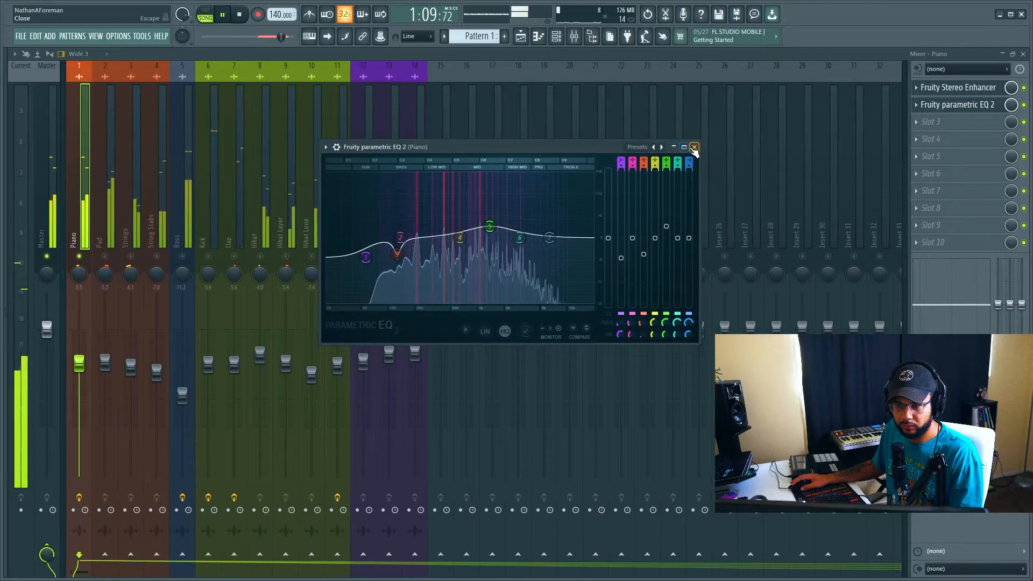
pyautogui.click(943, 65)
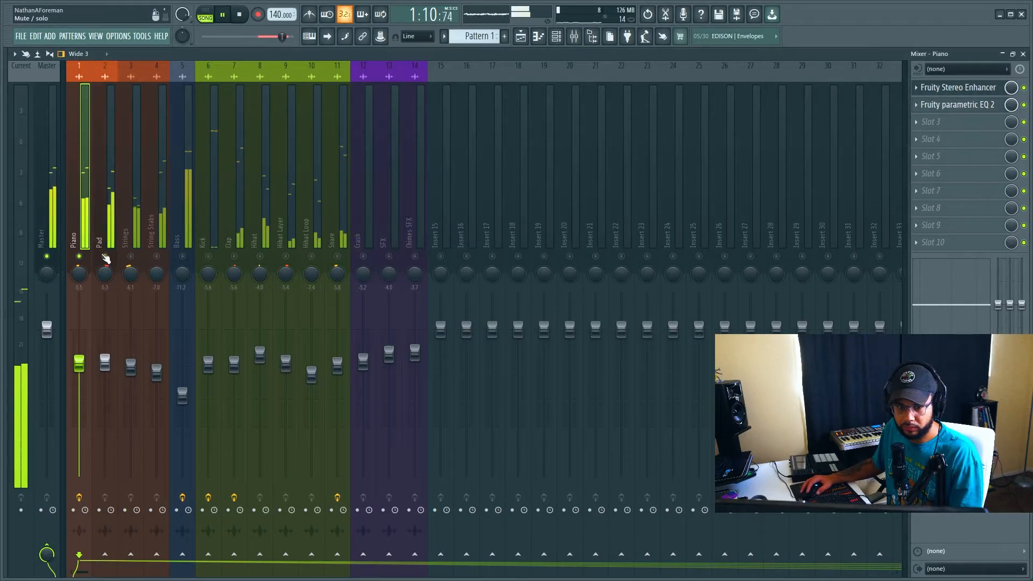
# Unsolo the Piano so every track is audible, stop playback and select the Strings track.
pyautogui.rightClick(213, 257)
pyautogui.press('space')
pyautogui.click(138, 262)
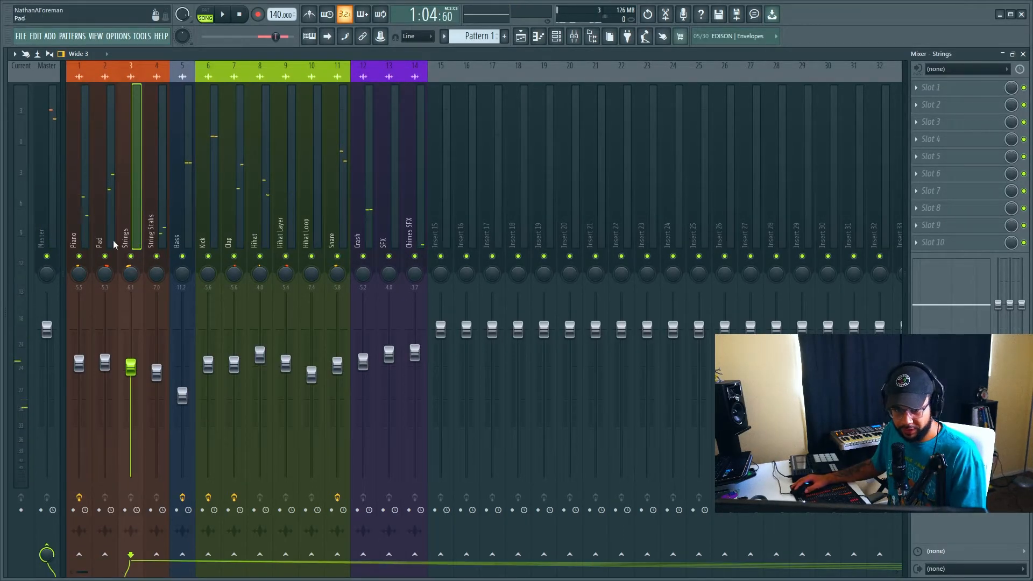
# Review the Piano's Fruity Stereo Enhancer and Fruity parametric EQ 2 settings.
pyautogui.click(74, 237)
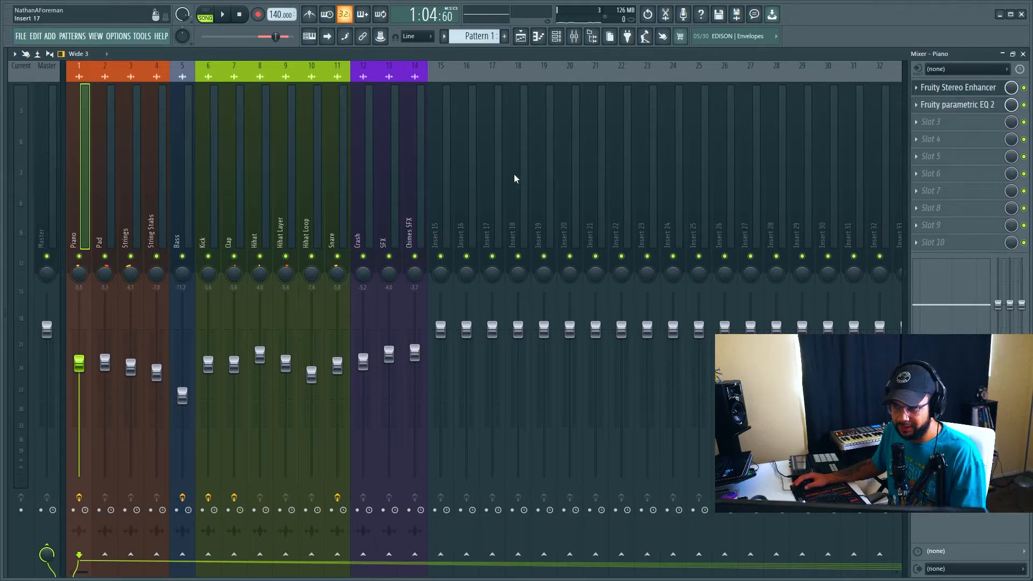
pyautogui.click(951, 93)
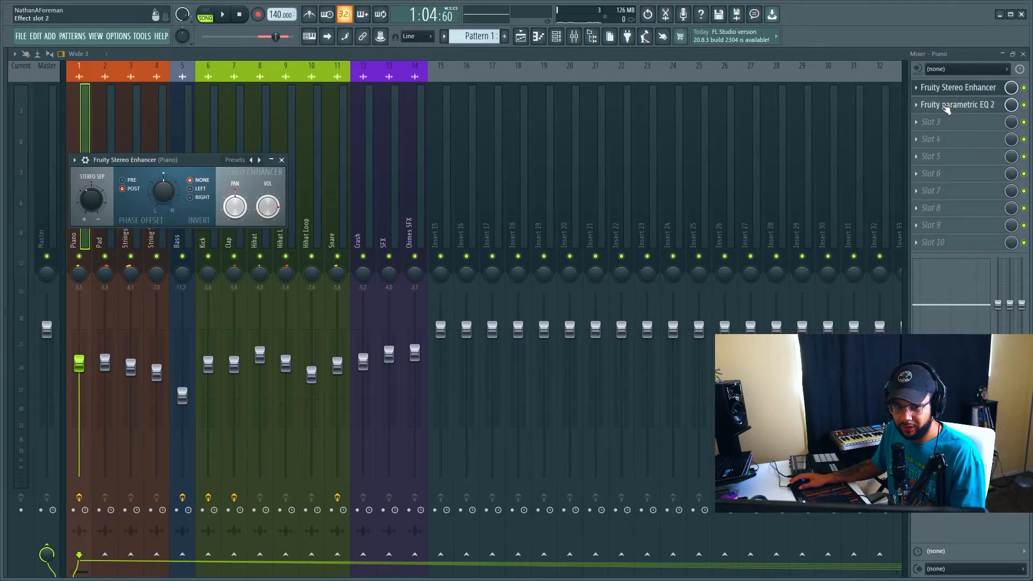
pyautogui.click(947, 105)
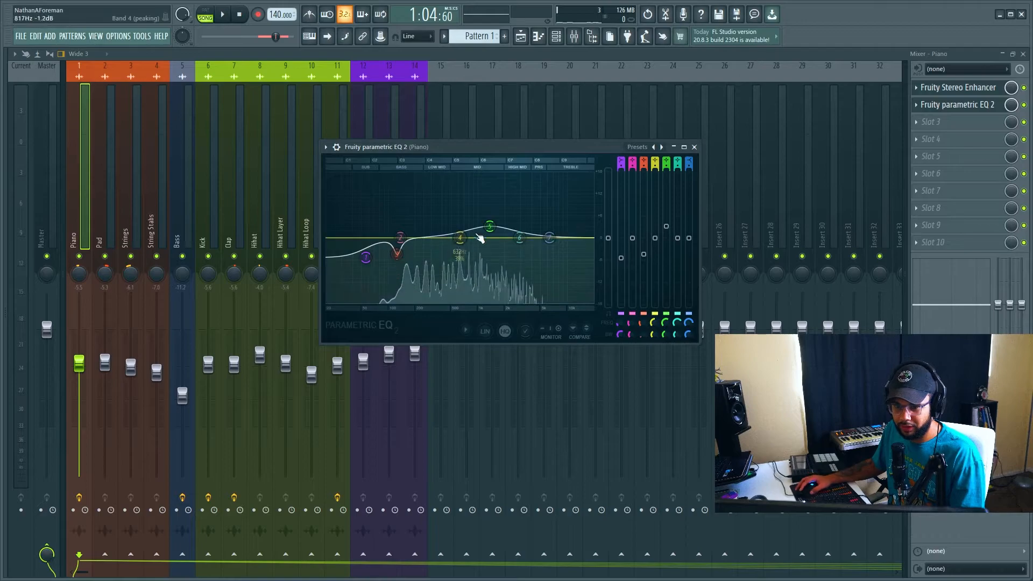
pyautogui.press('Escape')
# Load Fruity Stereo Enhancer in the Strings' first slot during playback and offset its phase slightly toward the right channel.
pyautogui.press('space')
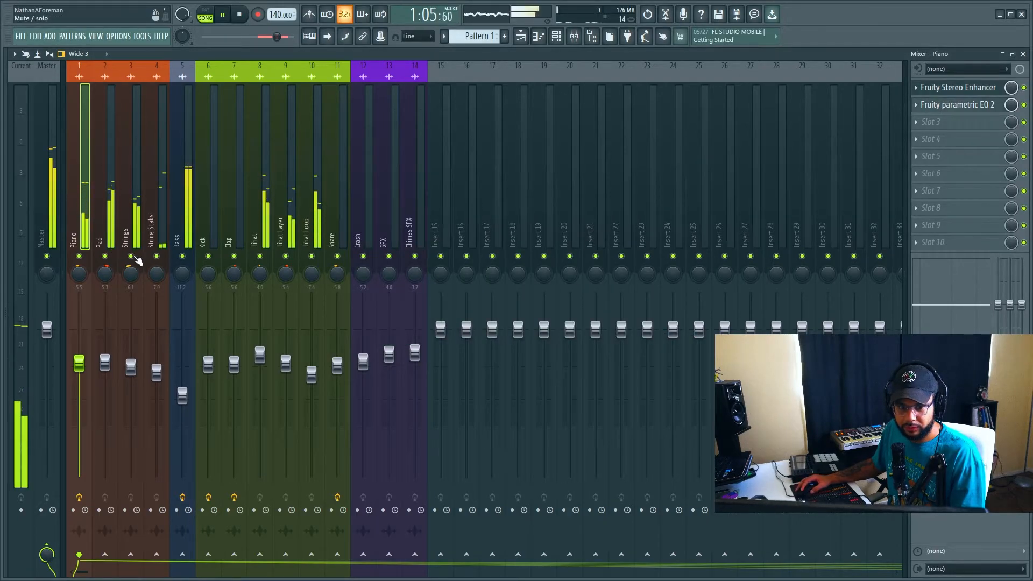
pyautogui.click(138, 261)
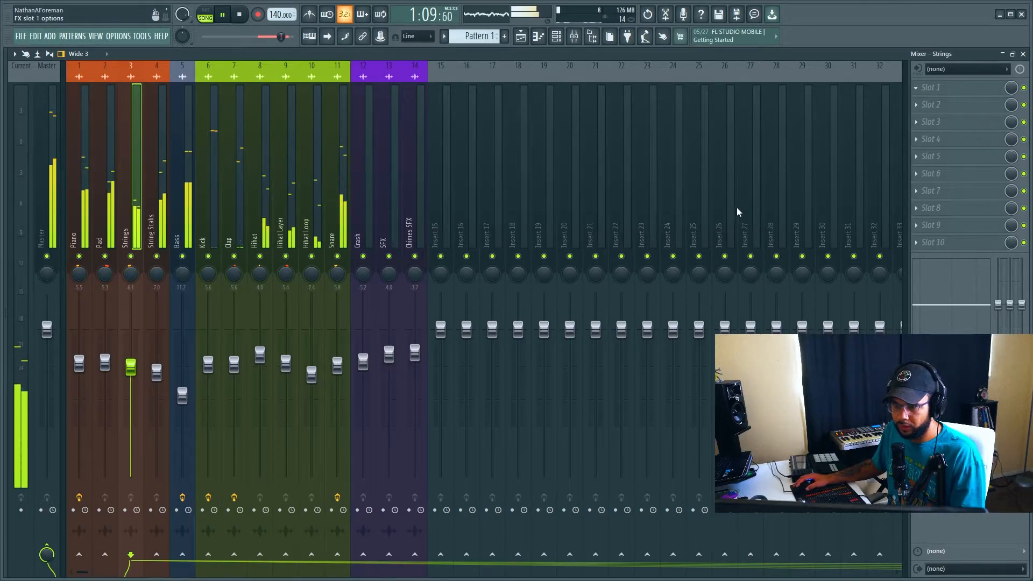
pyautogui.click(775, 261)
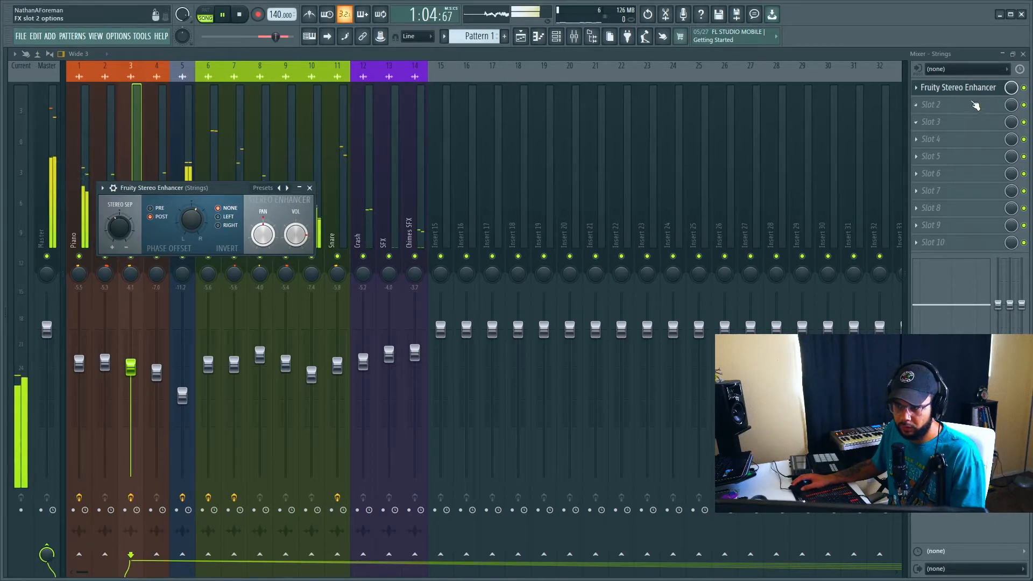
pyautogui.press('Escape')
# Add Fruity parametric EQ 2 to the Strings, cutting band 1 about 8 dB near 70 Hz and boosting band 6 2.8 dB at 2729 Hz.
pyautogui.click(774, 166)
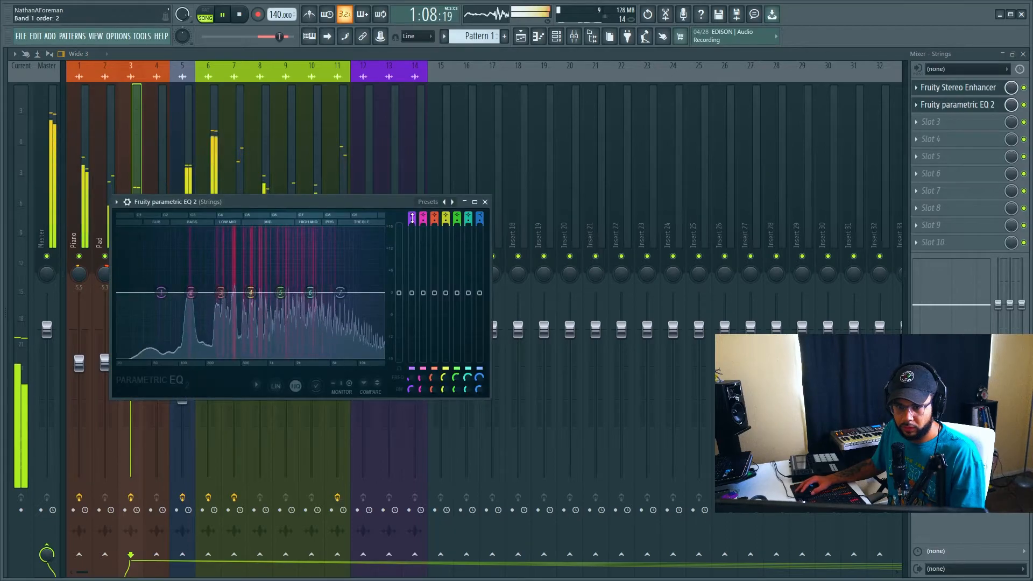
pyautogui.moveTo(163, 308); pyautogui.dragTo(164, 321)
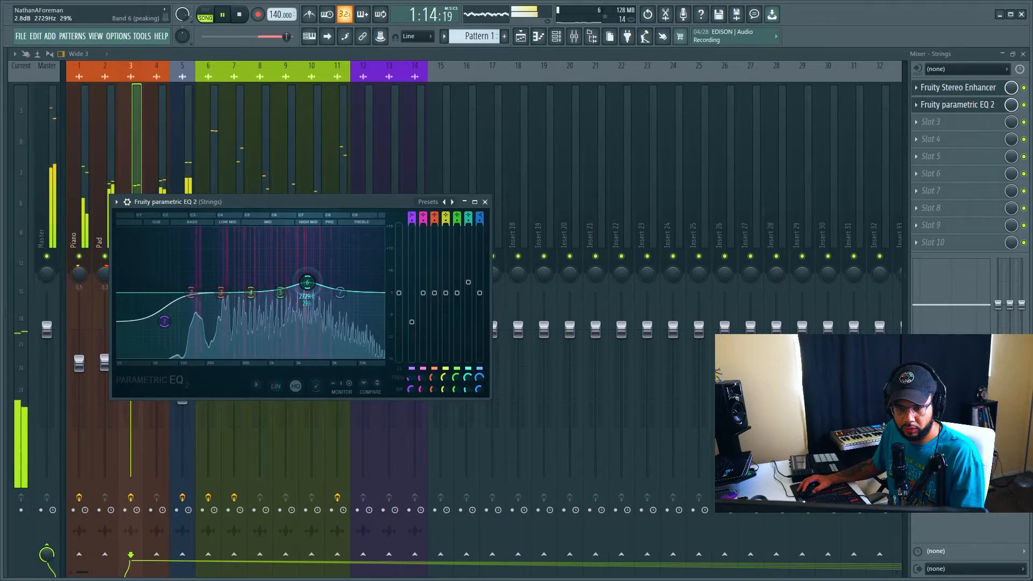
# Raise band 3 of the Strings' EQ into an 18 dB peak with 4% bandwidth, sweep it to 804 Hz, and stop playback.
pyautogui.moveTo(226, 300); pyautogui.dragTo(220, 230)
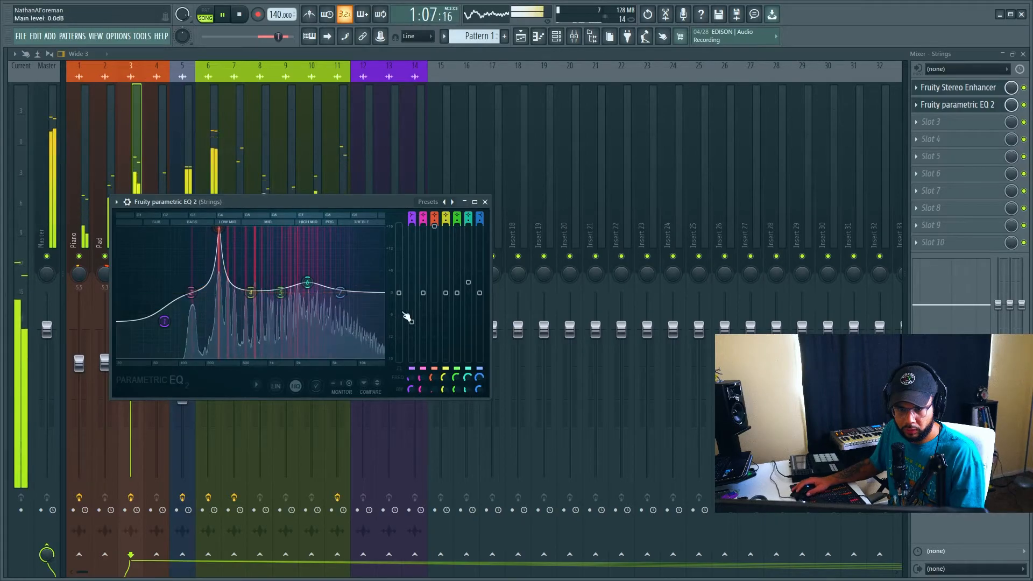
pyautogui.moveTo(431, 377); pyautogui.dragTo(431, 379)
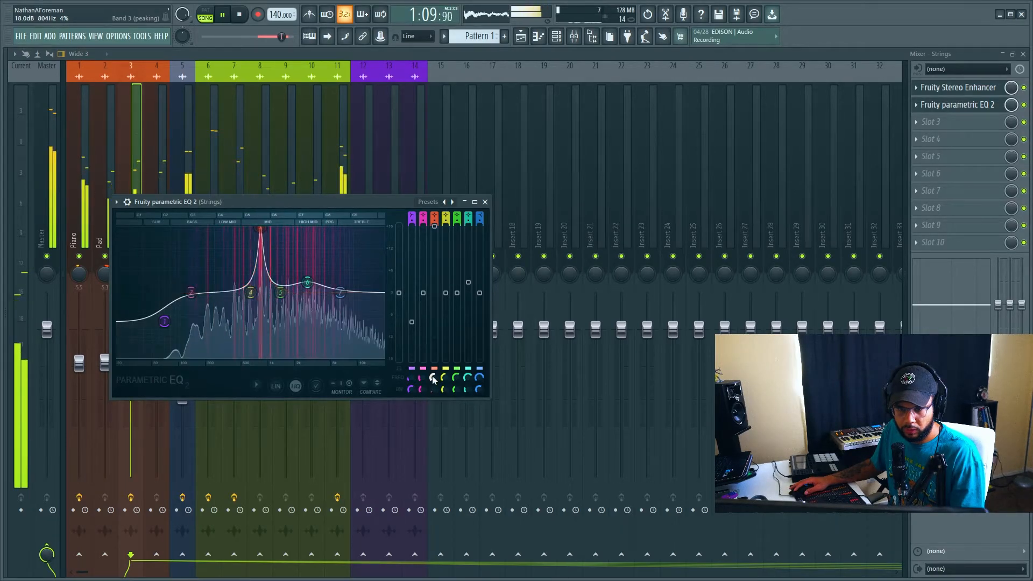
pyautogui.press('space')
pyautogui.moveTo(316, 204); pyautogui.dragTo(349, 202)
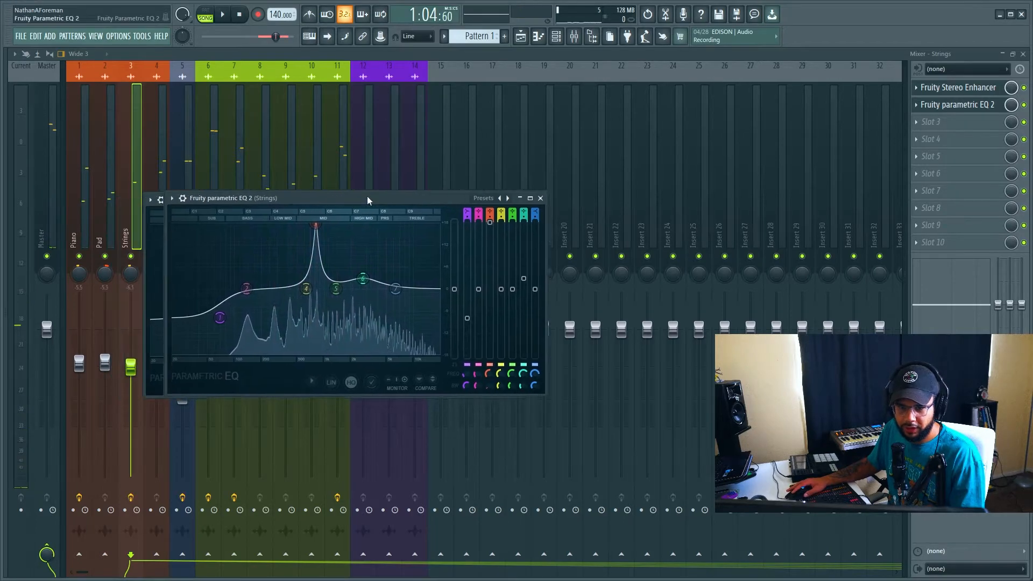
# Solo the Strings, move band 3 of their EQ down to 402 Hz and turn it into a 4.8 dB cut.
pyautogui.rightClick(130, 257)
pyautogui.click(960, 105)
pyautogui.press('space')
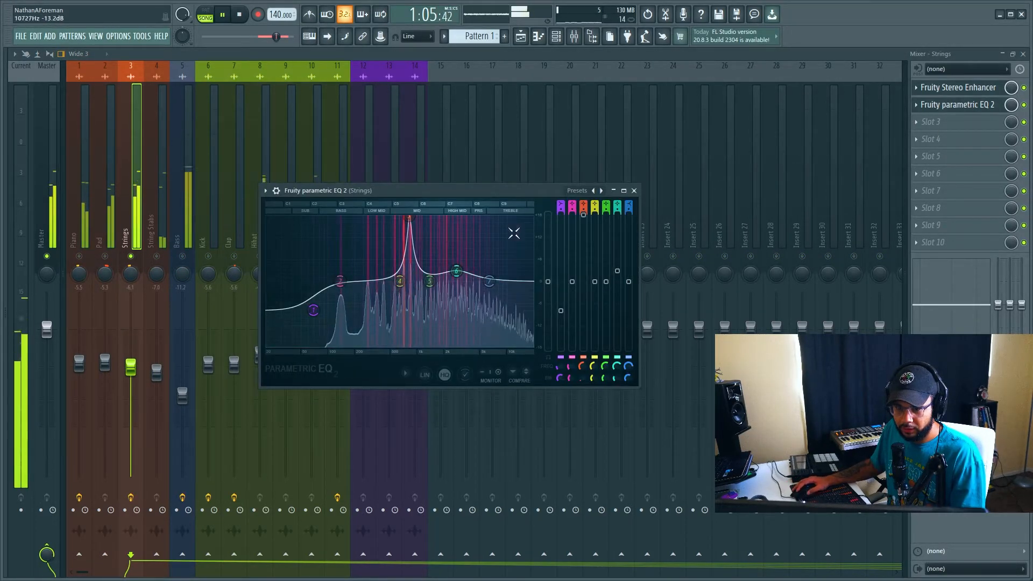
pyautogui.moveTo(409, 218); pyautogui.dragTo(382, 218)
pyautogui.press('space')
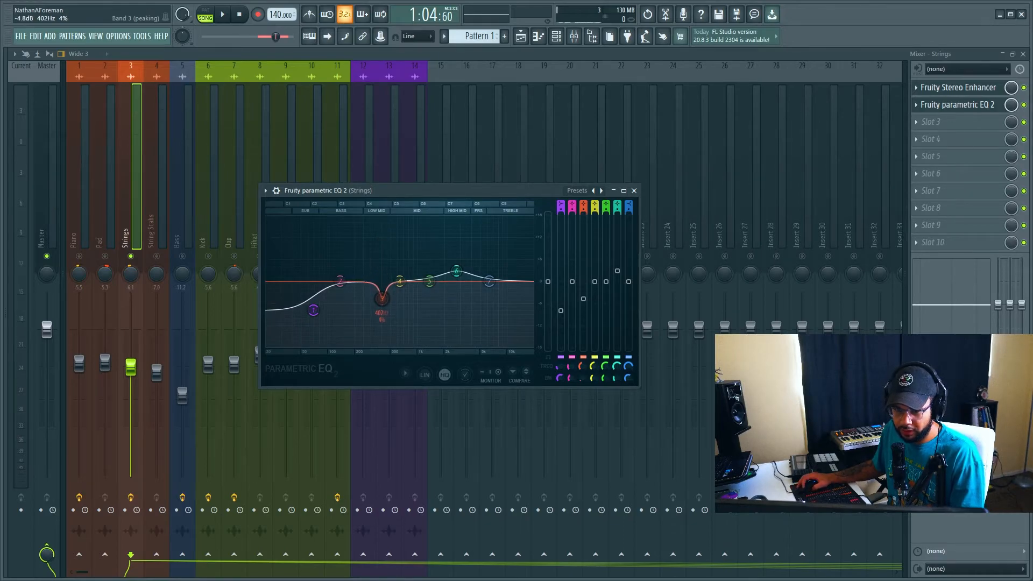
# Ease the Strings' band 3 cut to about 3.5 dB, boost band 4 about 2 dB near 800 Hz, and play all tracks.
pyautogui.press('space')
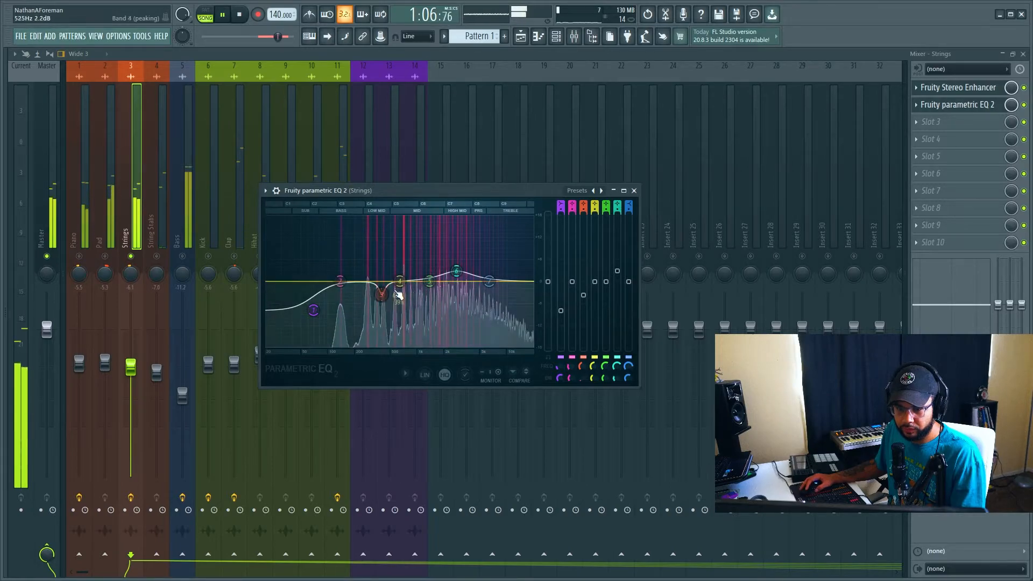
pyautogui.press('space')
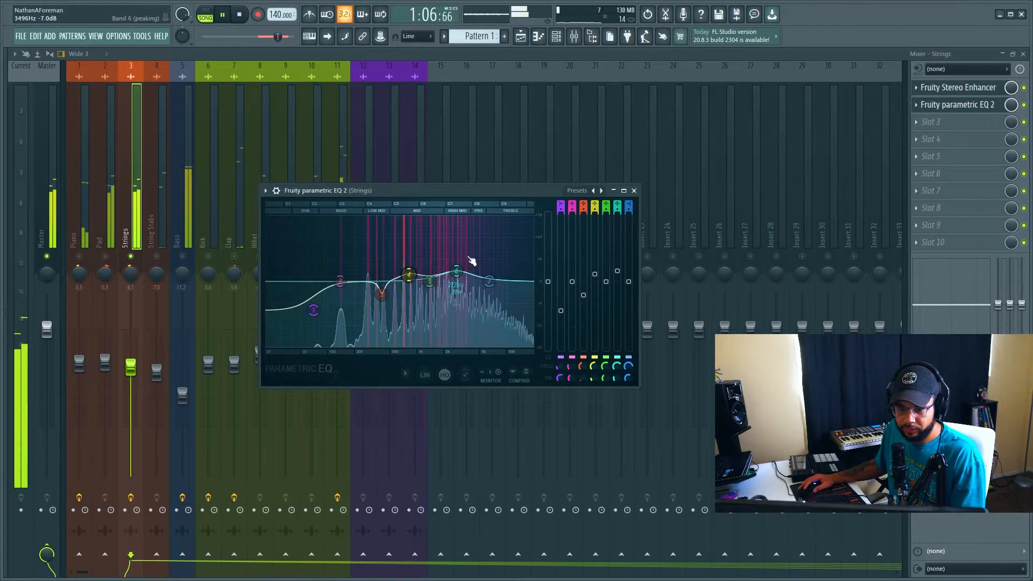
pyautogui.click(964, 90)
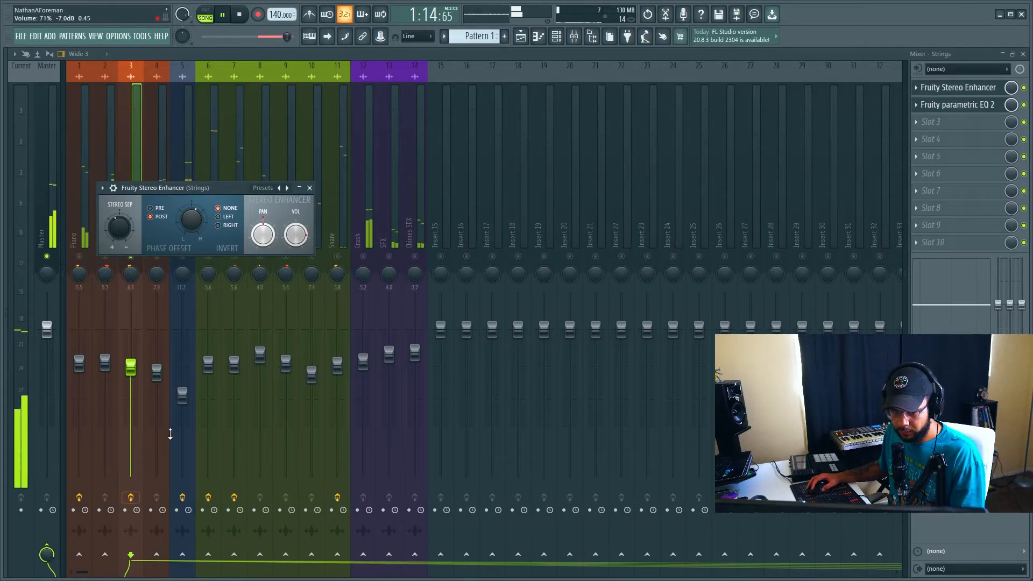
pyautogui.click(310, 188)
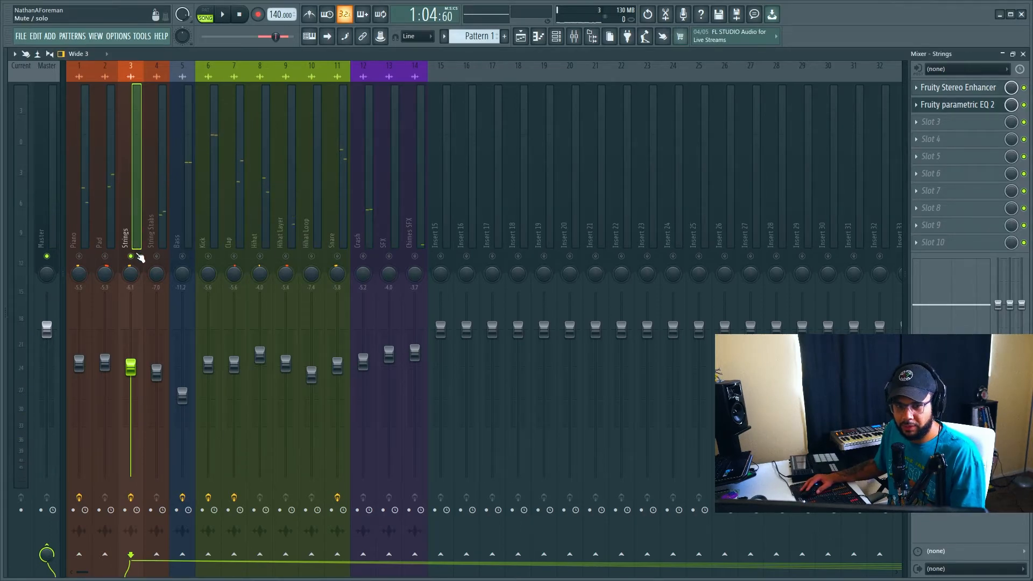
pyautogui.press('space')
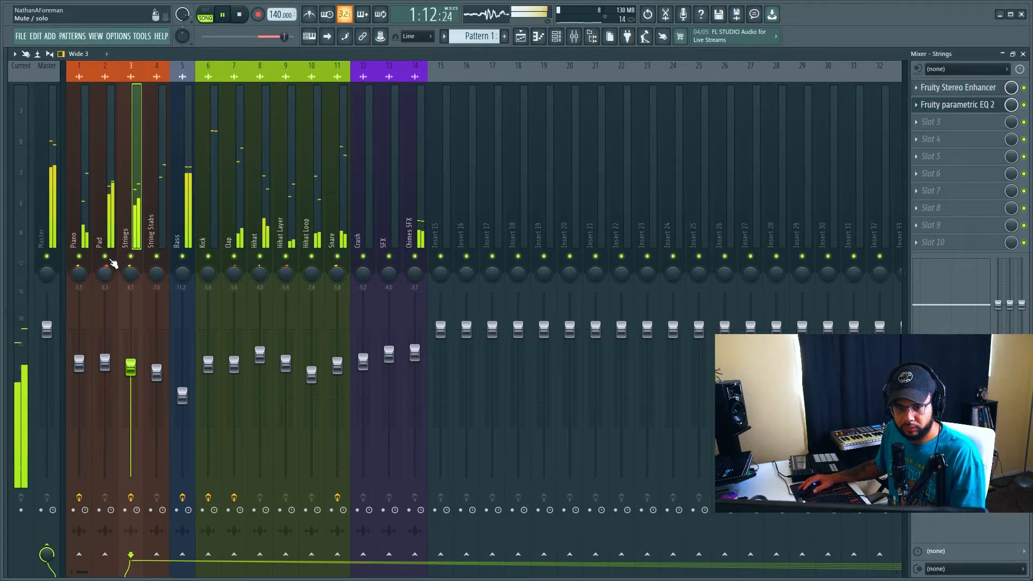
# Solo the Pad and load Fruity parametric EQ 2 in its first effect slot.
pyautogui.click(105, 273)
pyautogui.press('space')
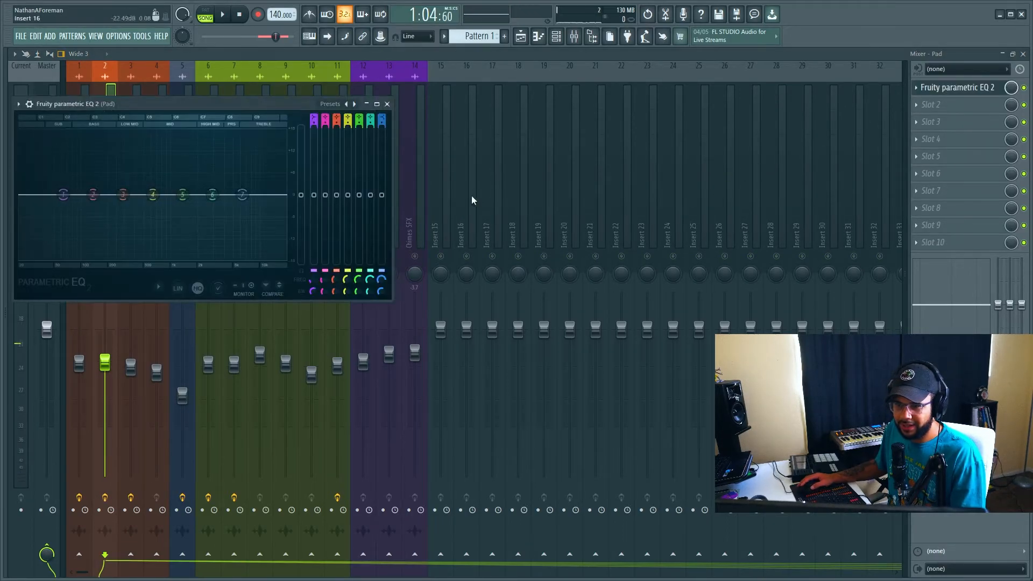
pyautogui.press('space')
pyautogui.moveTo(237, 105); pyautogui.dragTo(496, 105)
# Try a narrow band 3 peak of about 17 dB near 263 Hz on the Pad's EQ, and flatten the band again.
pyautogui.moveTo(385, 196); pyautogui.dragTo(385, 138)
pyautogui.scroll(-3, 385, 138)
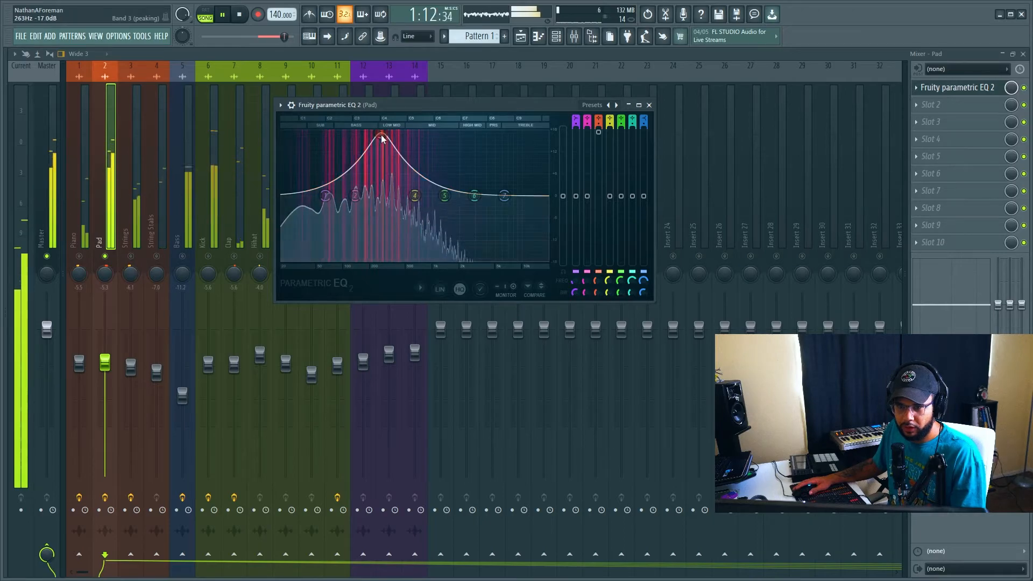
pyautogui.press('space')
pyautogui.scroll(-4, 386, 139)
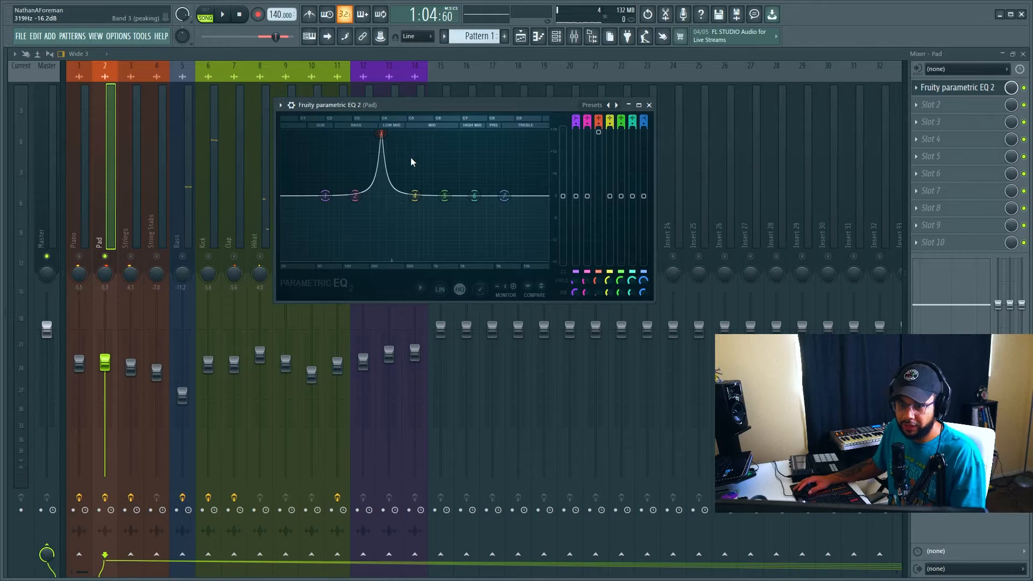
pyautogui.moveTo(381, 134); pyautogui.dragTo(381, 195)
pyautogui.click(649, 105)
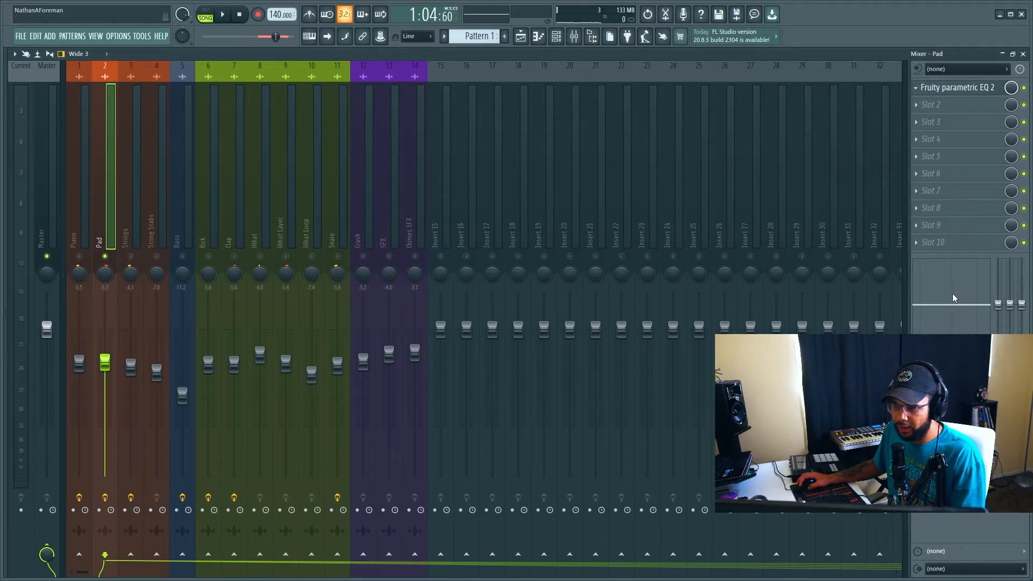
# Load Decapitator ahead of the EQ in the Pad's effect chain and set its Drive to 3.0 during playback.
pyautogui.moveTo(950, 88); pyautogui.dragTo(947, 110)
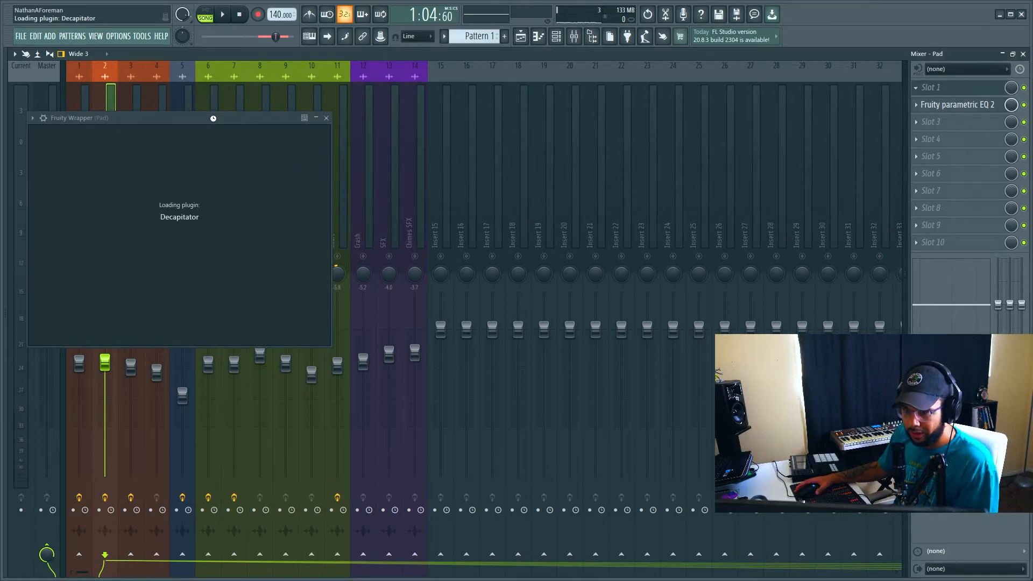
pyautogui.moveTo(224, 117); pyautogui.dragTo(492, 103)
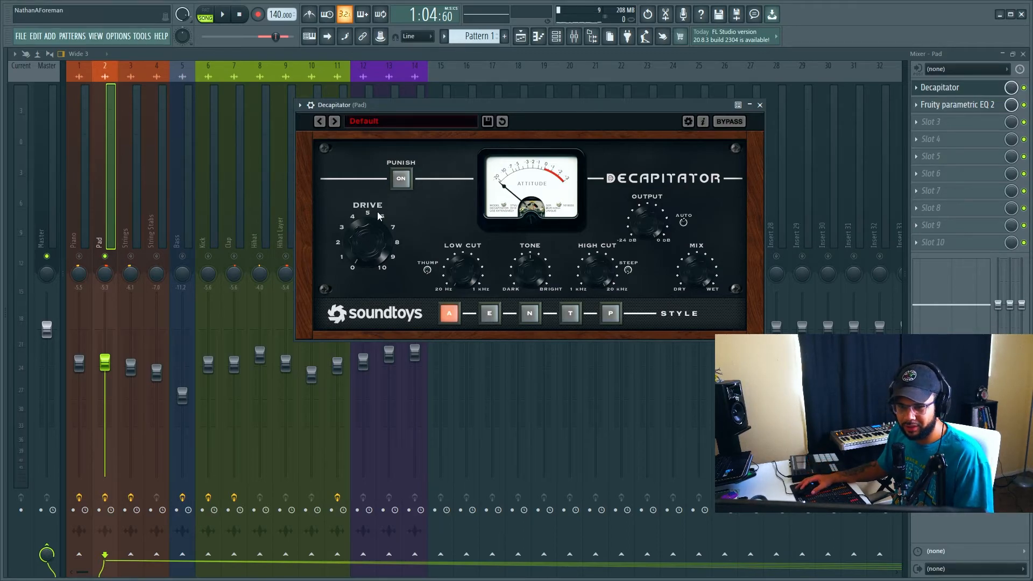
pyautogui.press('space')
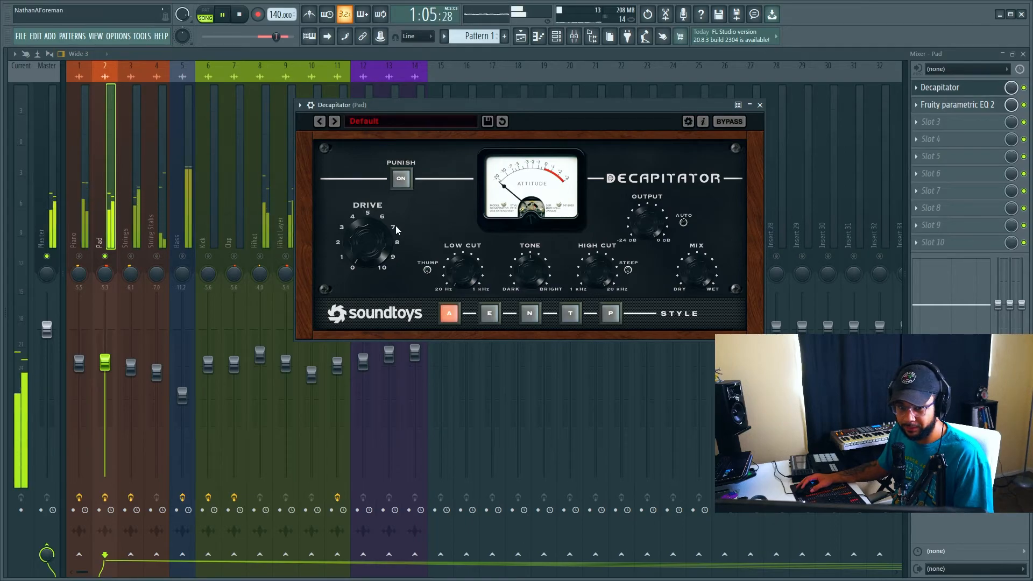
pyautogui.click(377, 122)
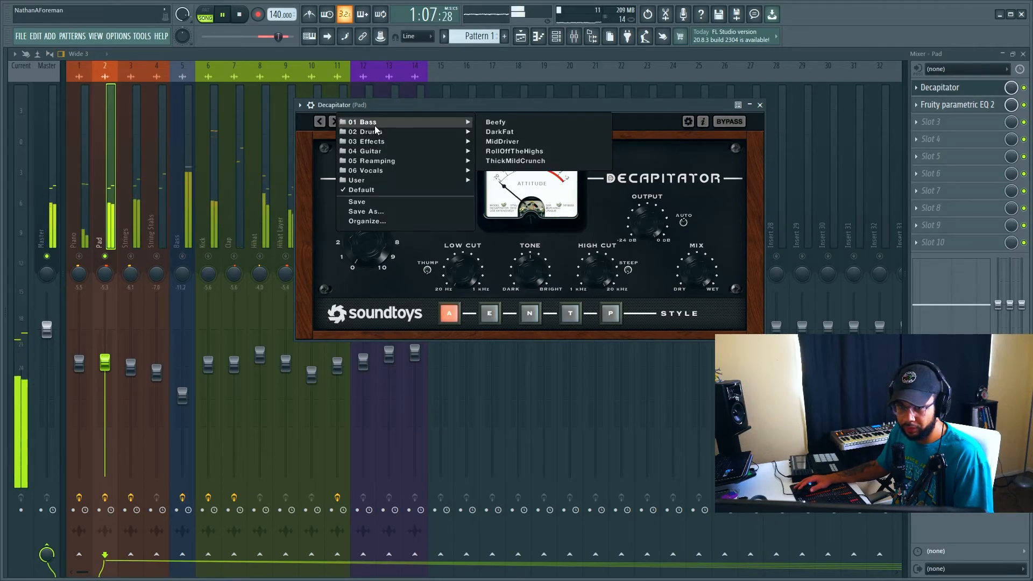
pyautogui.click(344, 263)
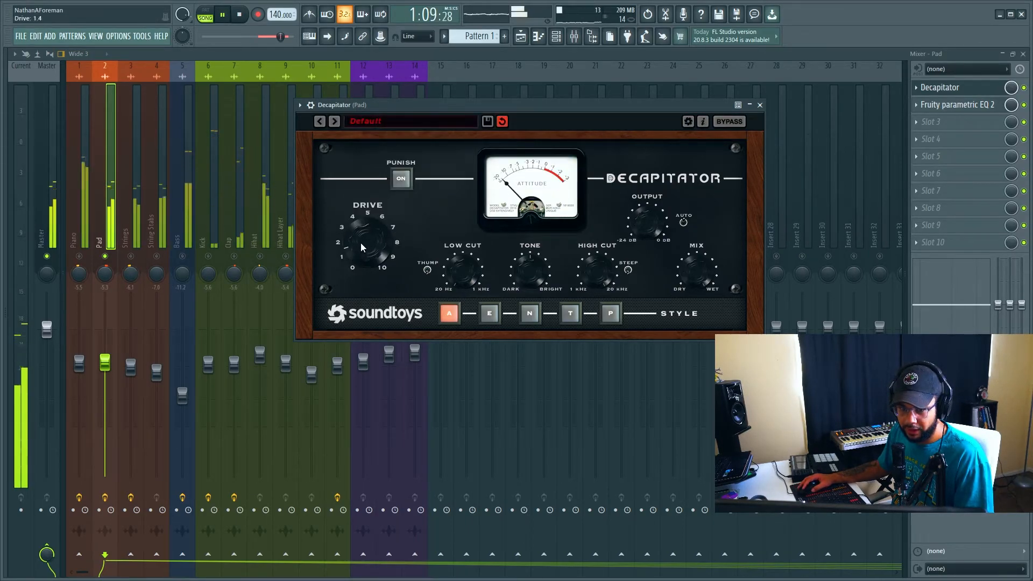
pyautogui.moveTo(361, 241); pyautogui.dragTo(361, 240)
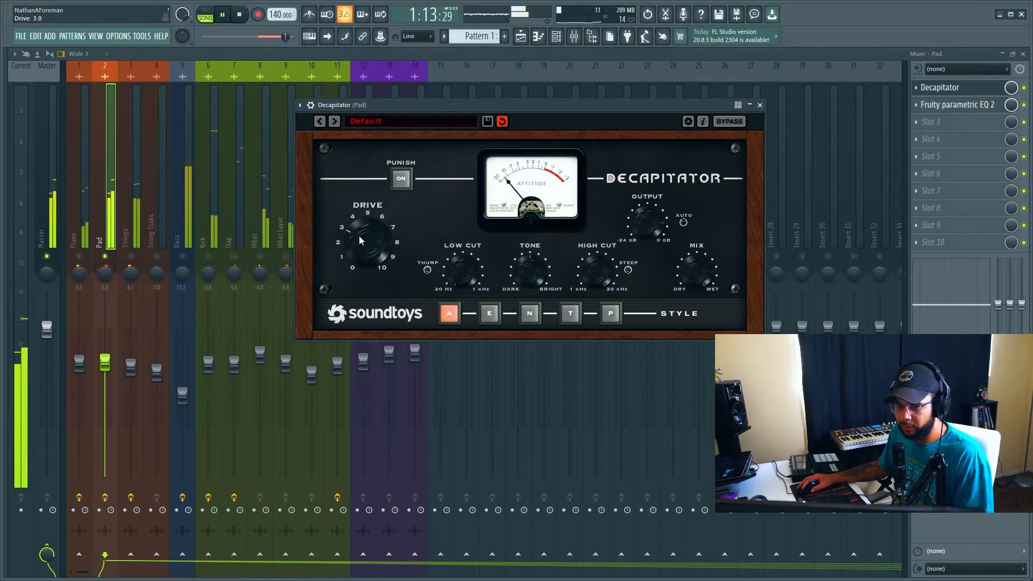
pyautogui.press('space')
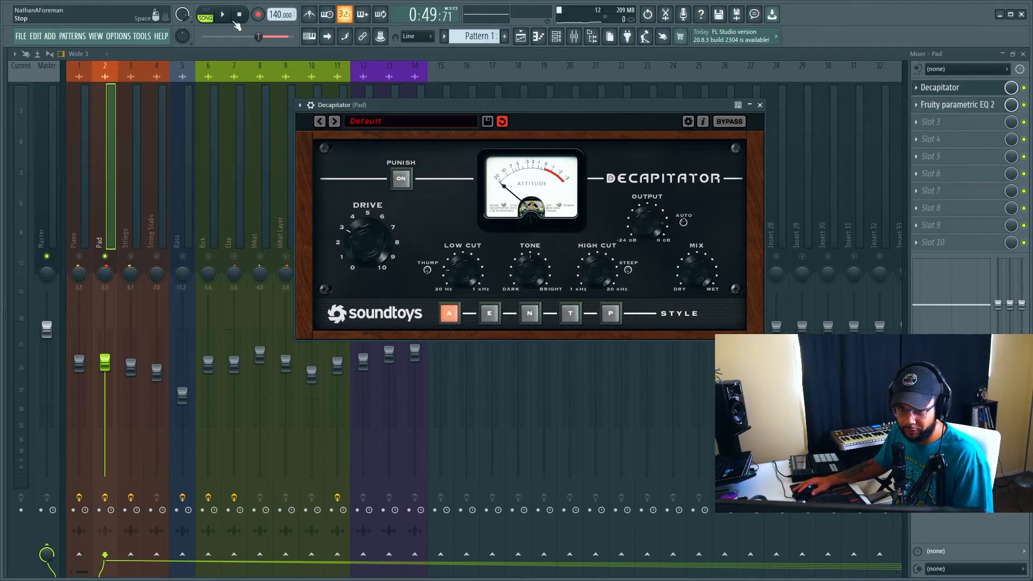
# Set Decapitator's Low Cut to 57.1 Hz and Tone to 3.8 dB, and compare the Pad with its effects bypassed.
pyautogui.press('space')
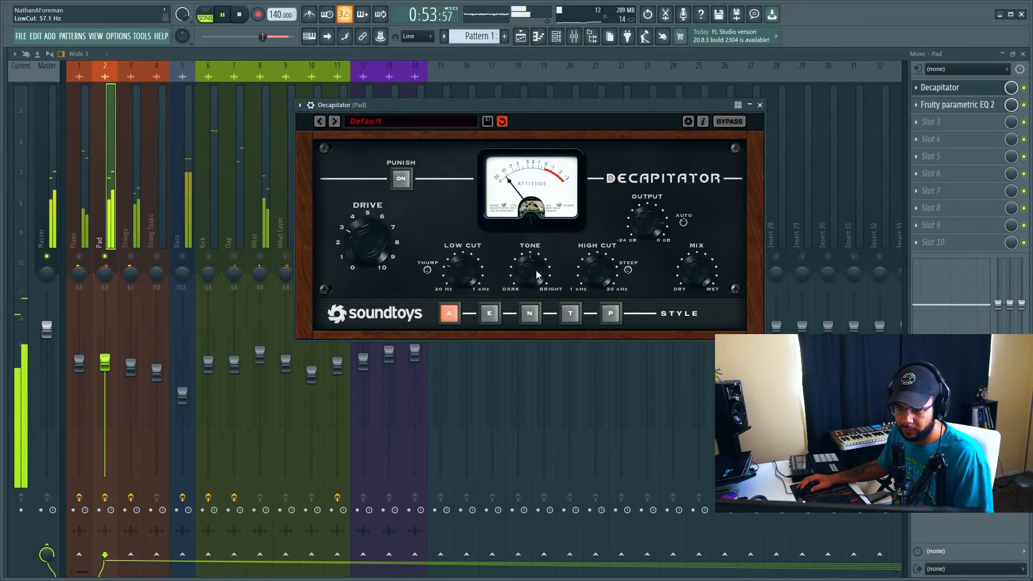
pyautogui.moveTo(536, 263); pyautogui.dragTo(538, 257)
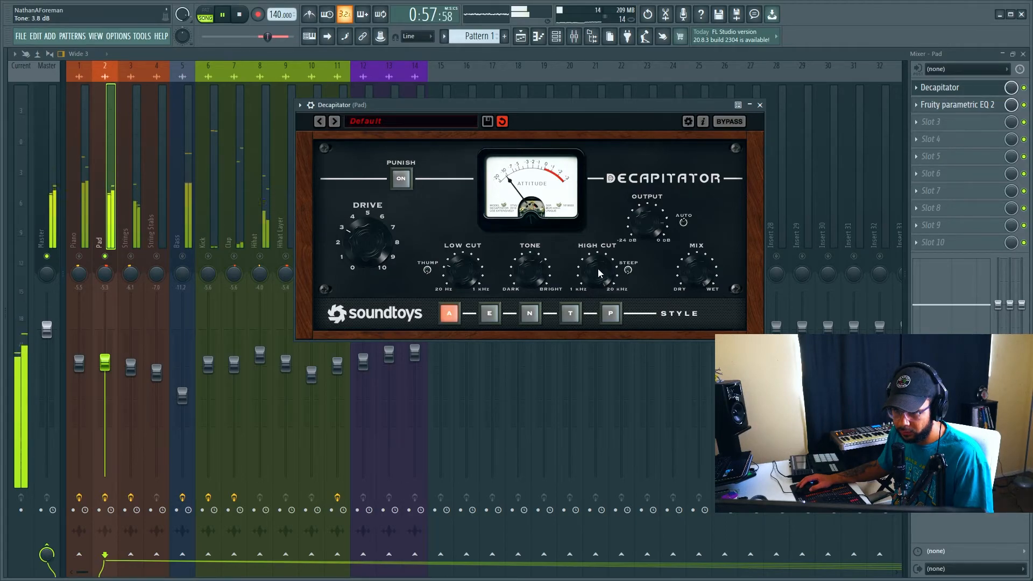
pyautogui.click(759, 105)
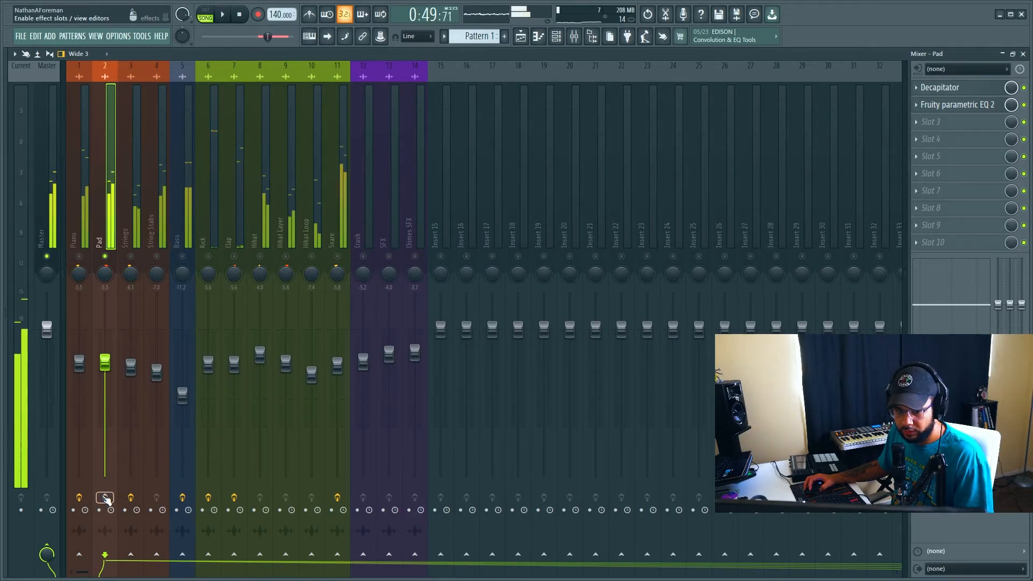
pyautogui.press('space')
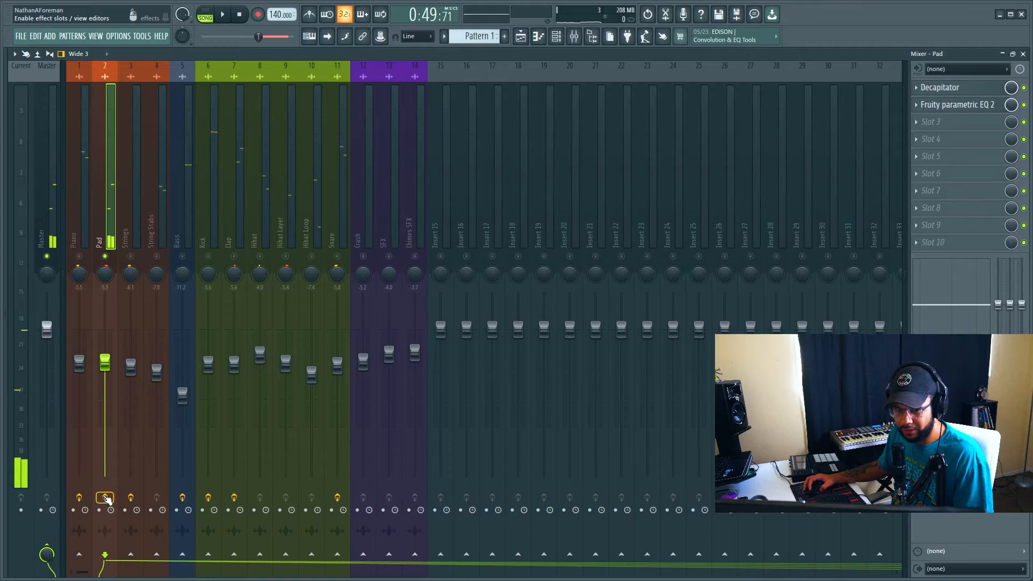
pyautogui.press('space')
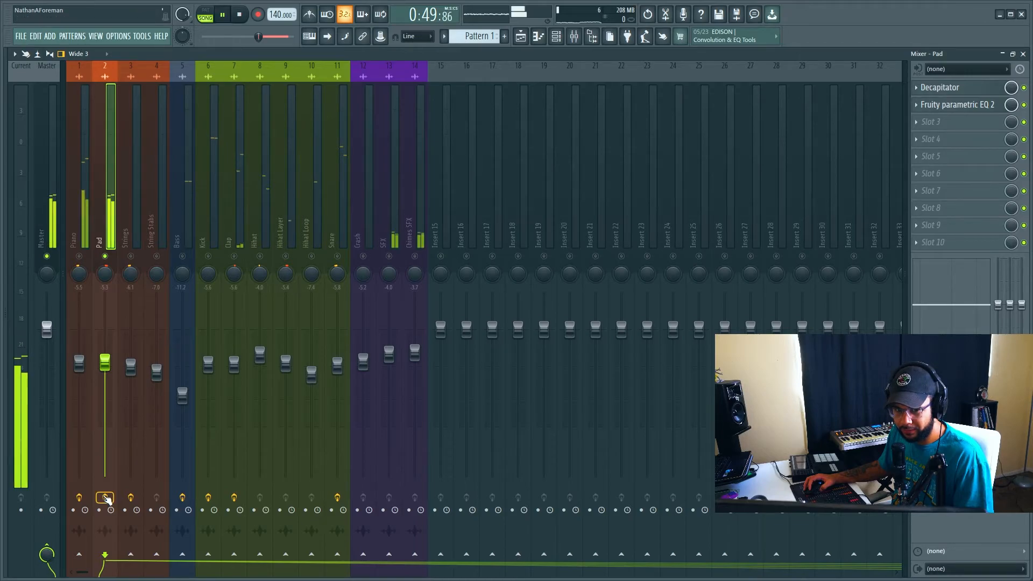
# On the Pad's EQ, cut band 1 about 6 dB near 65 Hz and boost band 5 about 5 dB near 850 Hz.
pyautogui.click(939, 108)
pyautogui.moveTo(325, 196); pyautogui.dragTo(326, 217)
pyautogui.moveTo(445, 196); pyautogui.dragTo(427, 177)
pyautogui.scroll(-5, 427, 177)
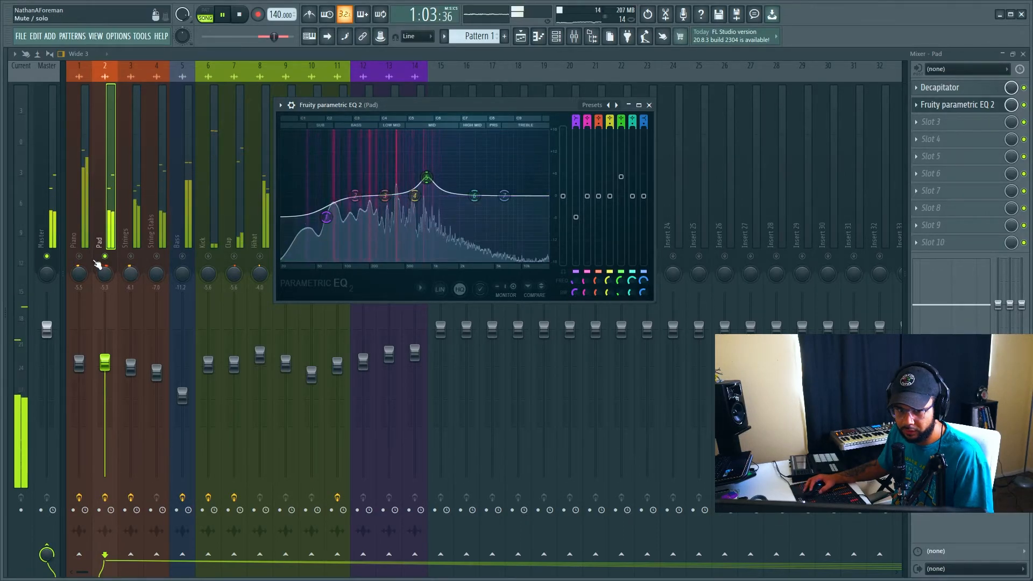
# Solo the Piano, Strings and String Stabs along with the Pad, and lower the Strings to -6.4 dB.
pyautogui.click(79, 257)
pyautogui.click(130, 258)
pyautogui.click(154, 258)
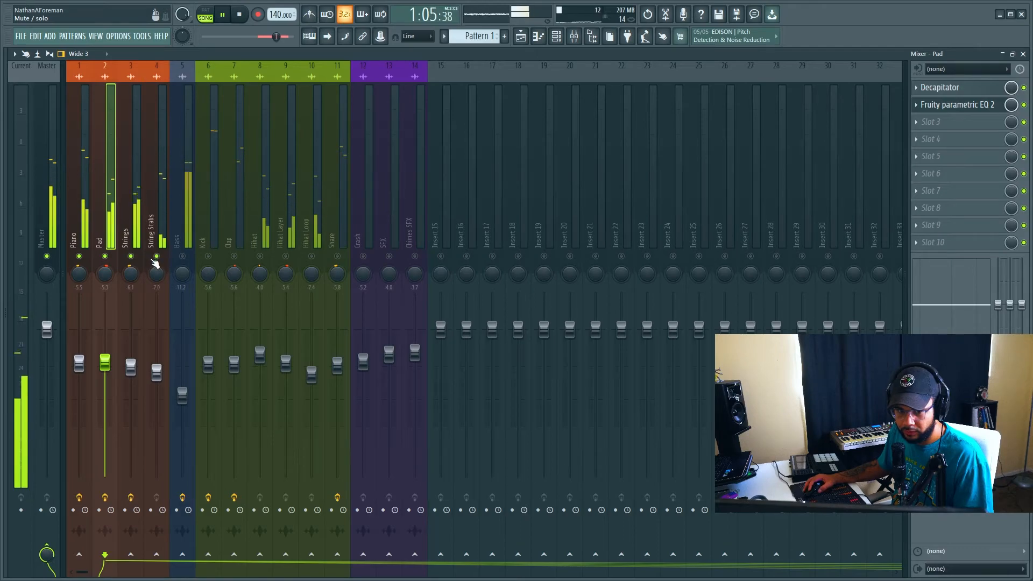
pyautogui.moveTo(130, 367); pyautogui.dragTo(131, 369)
# Load FabFilter Pro-C 2 in the Piano's third slot with the 10 Tons of Weight preset.
pyautogui.click(79, 363)
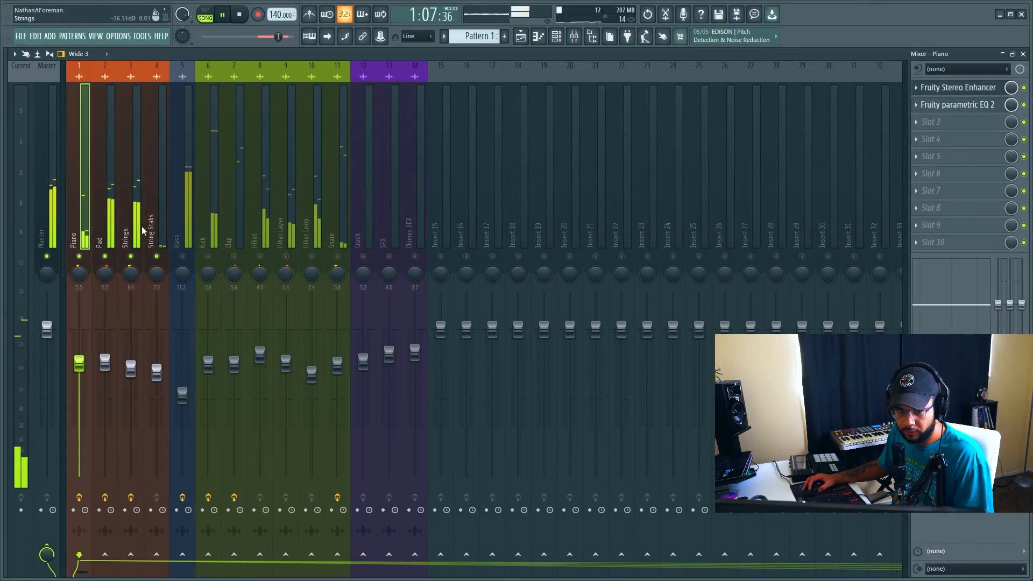
pyautogui.press('space')
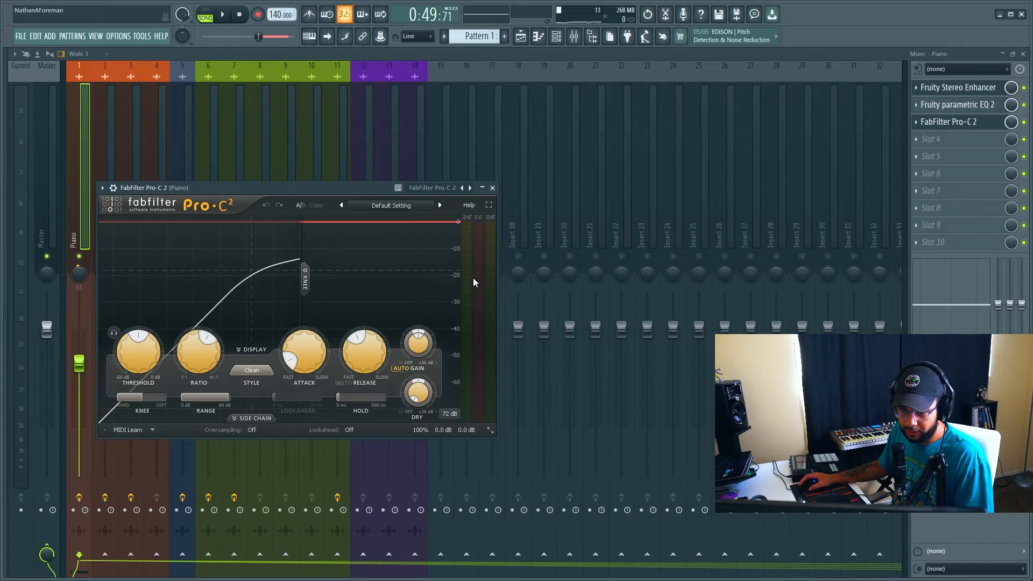
pyautogui.click(440, 205)
pyautogui.press('space')
pyautogui.press('space')
# Adjust Pro-C 2's threshold, set Attack to 68.05 ms and Wet Gain to -0.88 dB, and compare the Piano with its effects bypassed.
pyautogui.moveTo(140, 364); pyautogui.dragTo(147, 339)
pyautogui.press('space')
pyautogui.moveTo(296, 348); pyautogui.dragTo(298, 315)
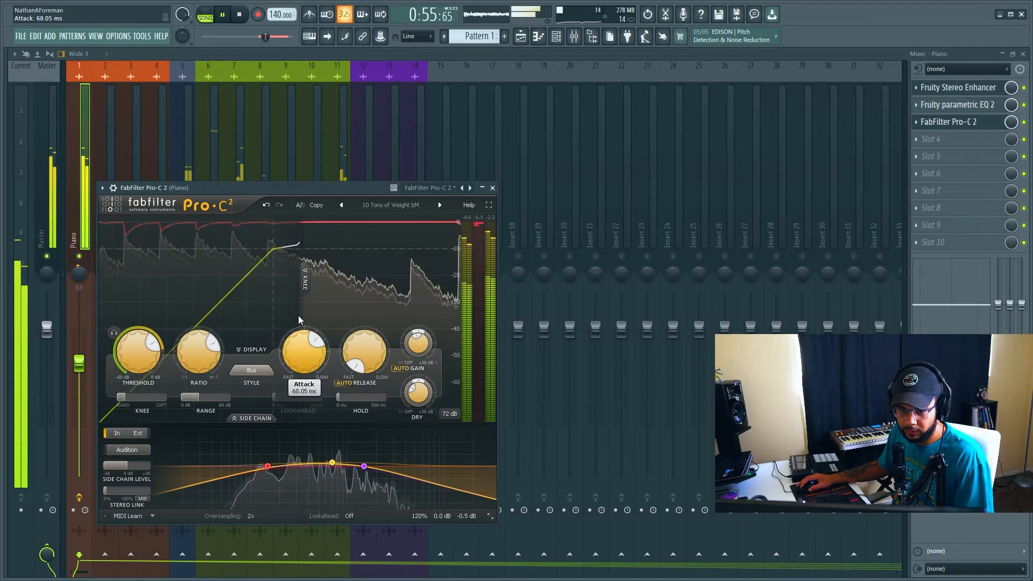
pyautogui.scroll(2, 158, 353)
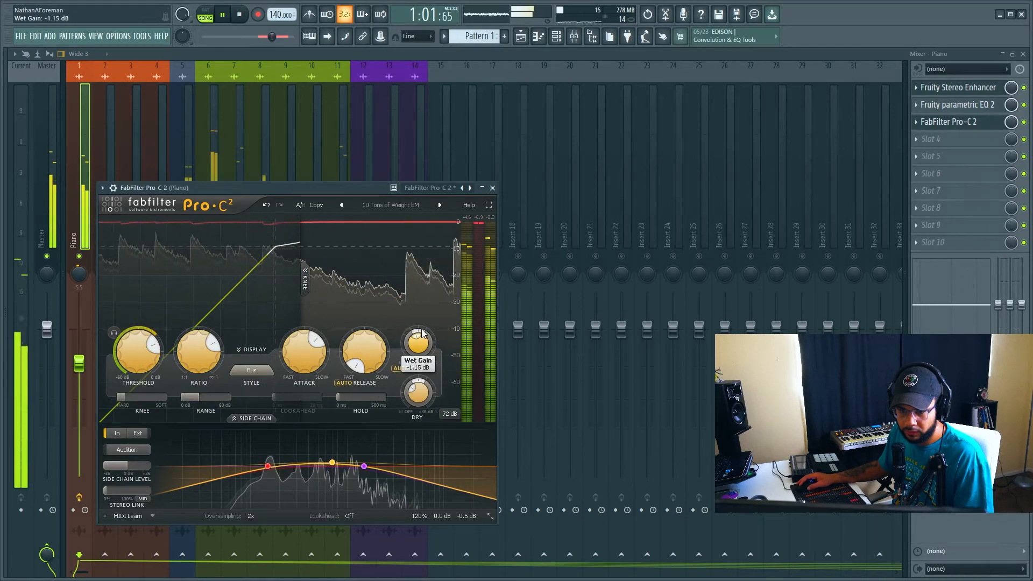
pyautogui.scroll(1, 424, 330)
pyautogui.scroll(3, 424, 323)
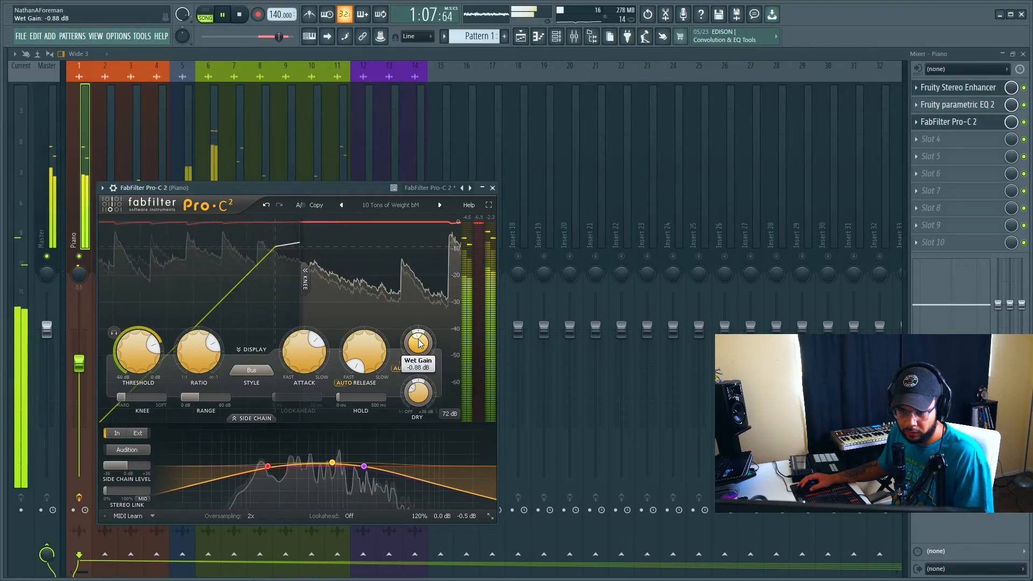
pyautogui.click(493, 188)
pyautogui.click(80, 499)
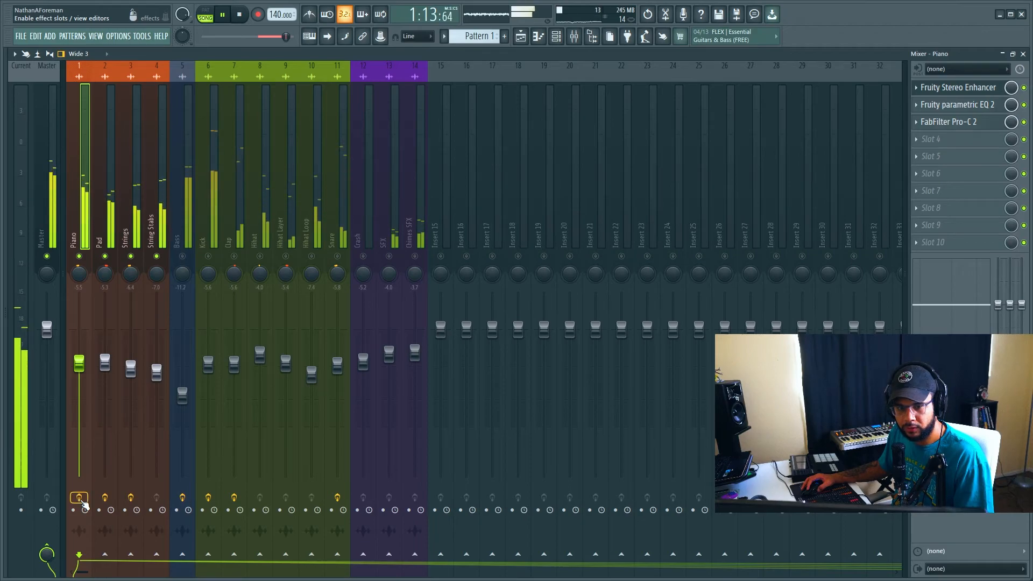
# Bring the Bass, drums and remaining tracks back in, and lower the Bass to -12.2 dB and the Piano to -7.3 dB.
pyautogui.click(184, 258)
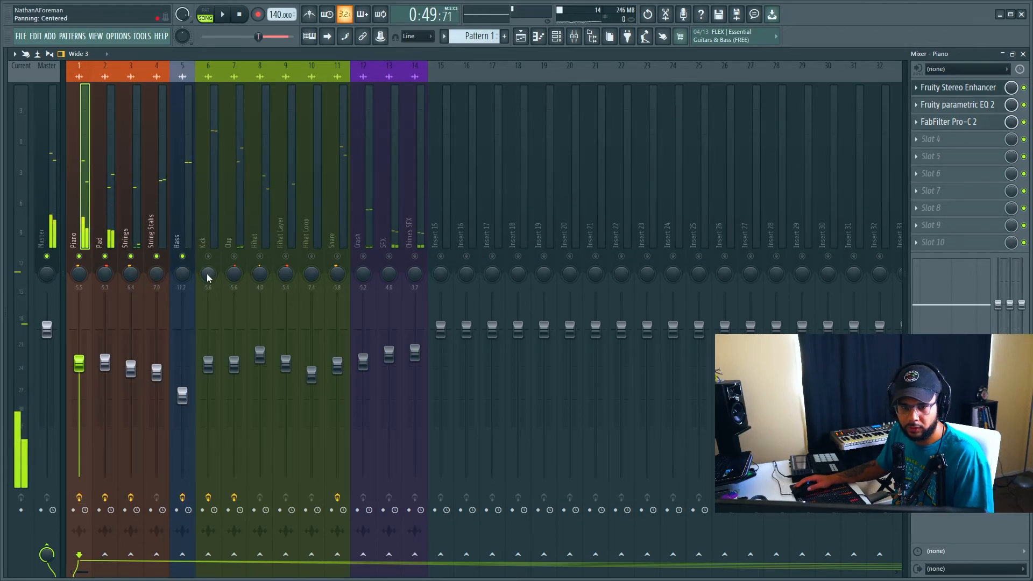
pyautogui.click(209, 257)
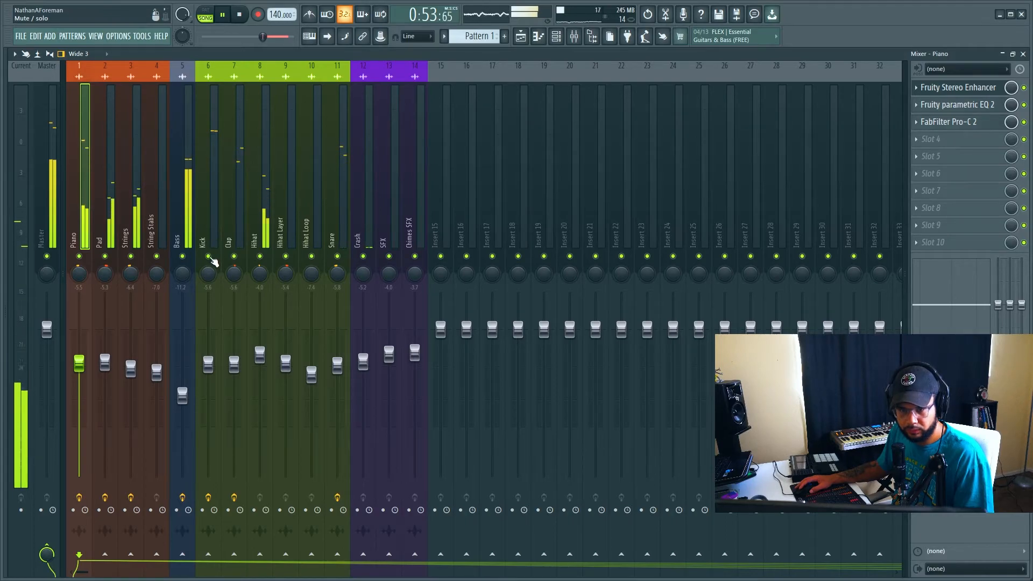
pyautogui.moveTo(182, 395); pyautogui.dragTo(182, 400)
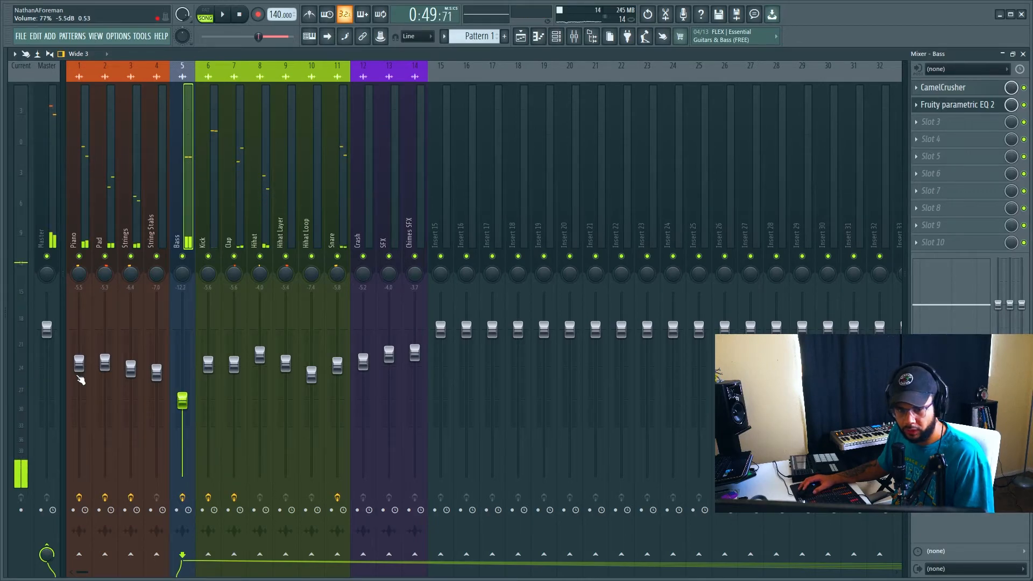
pyautogui.moveTo(79, 364); pyautogui.dragTo(81, 369)
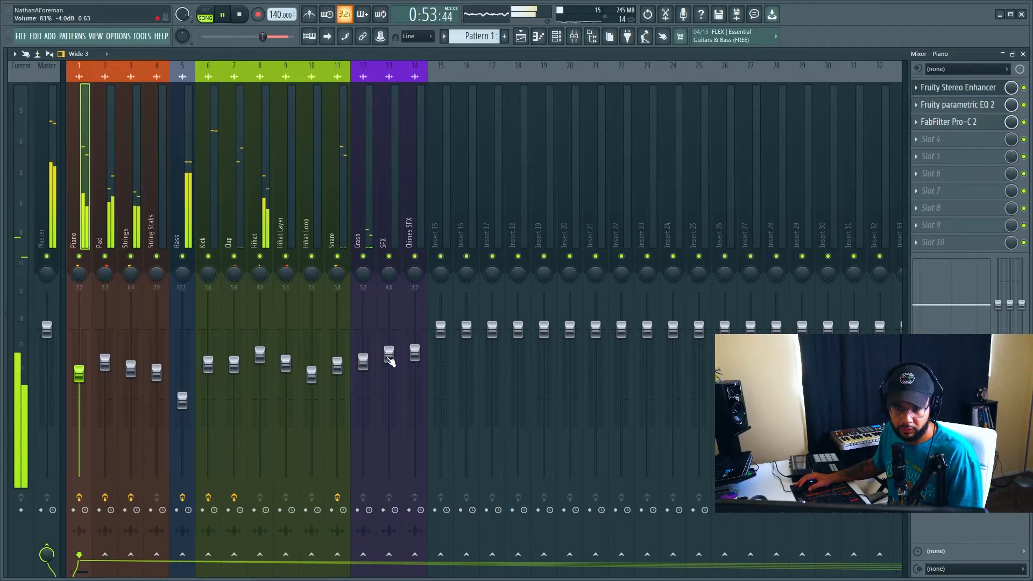
# Raise the SFX track to -2.8 dB, lower the Bass to -12.4 dB and the Snare to about -6.8 dB.
pyautogui.moveTo(389, 354); pyautogui.dragTo(389, 347)
pyautogui.moveTo(183, 399); pyautogui.dragTo(183, 401)
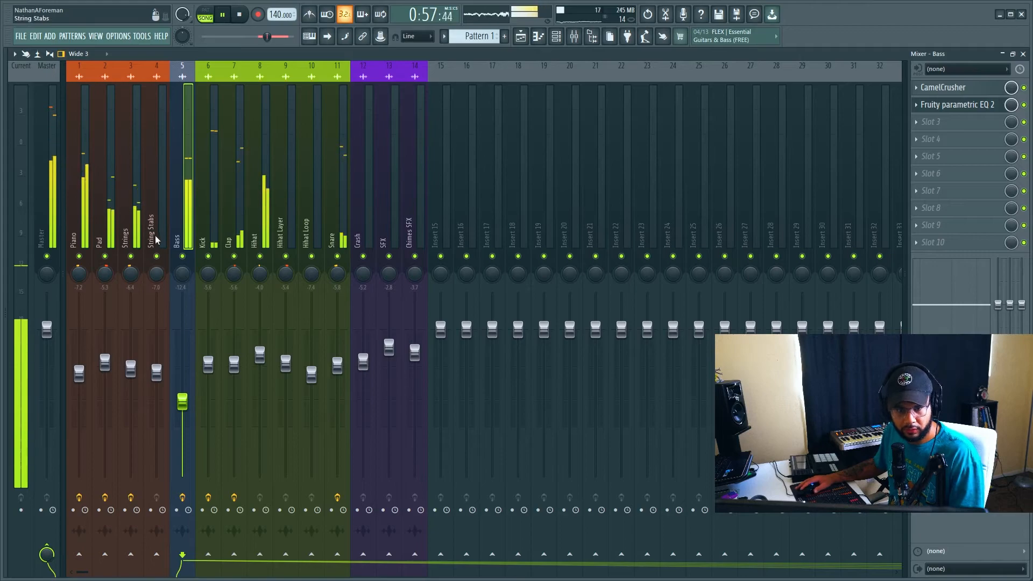
pyautogui.click(49, 184)
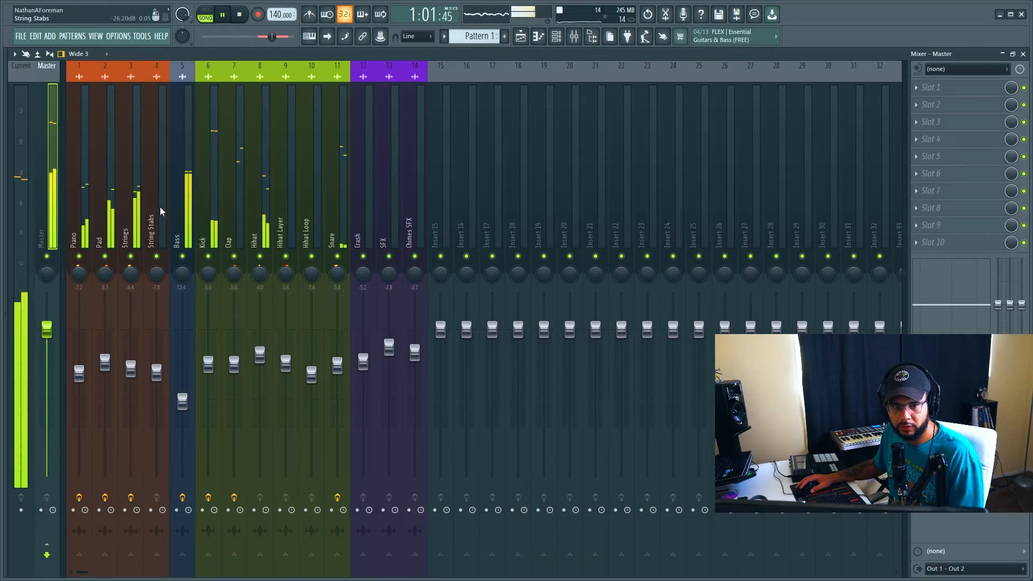
pyautogui.press('space')
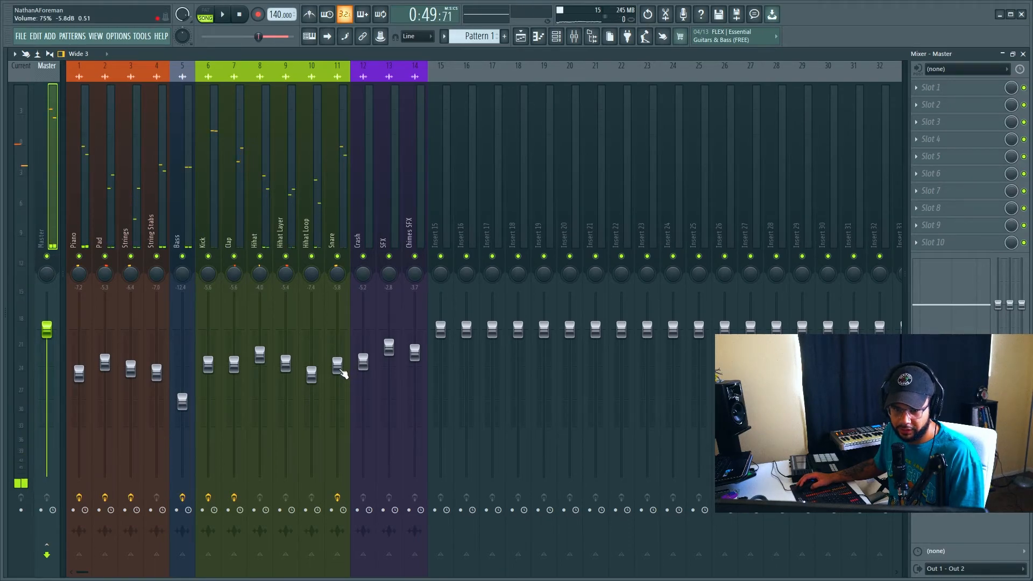
pyautogui.moveTo(343, 374); pyautogui.dragTo(343, 379)
pyautogui.press('space')
pyautogui.press('space')
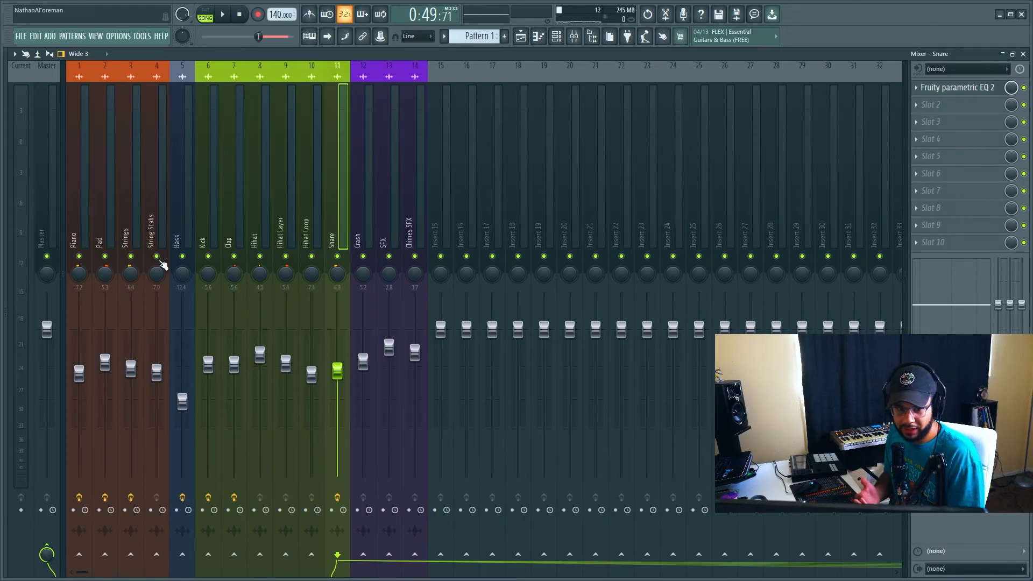
# Load Fruity parametric EQ 2 on the String Stabs, cut the low end with band 1, and add Fruity Stereo Enhancer in the second slot.
pyautogui.click(154, 242)
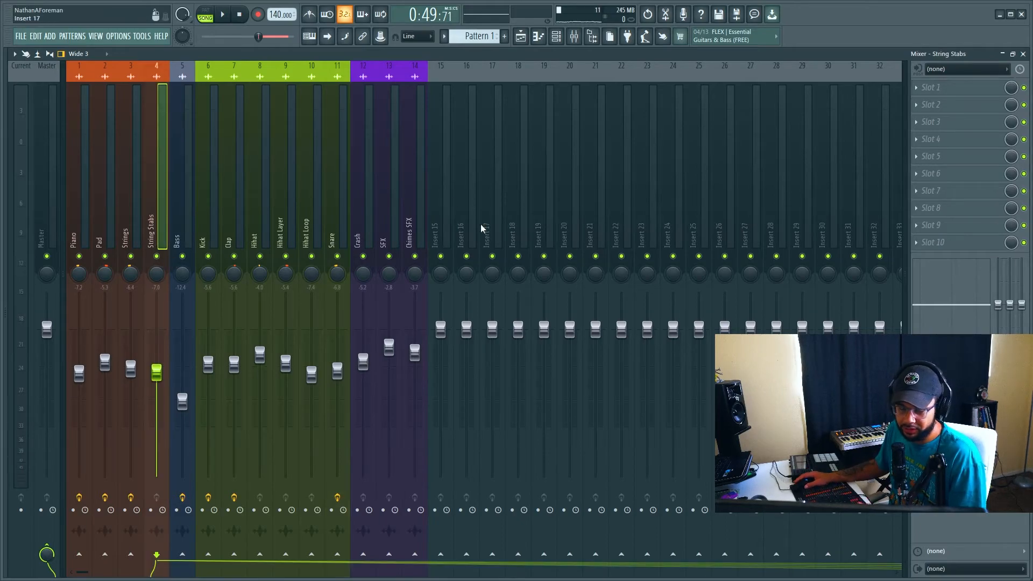
pyautogui.click(117, 241)
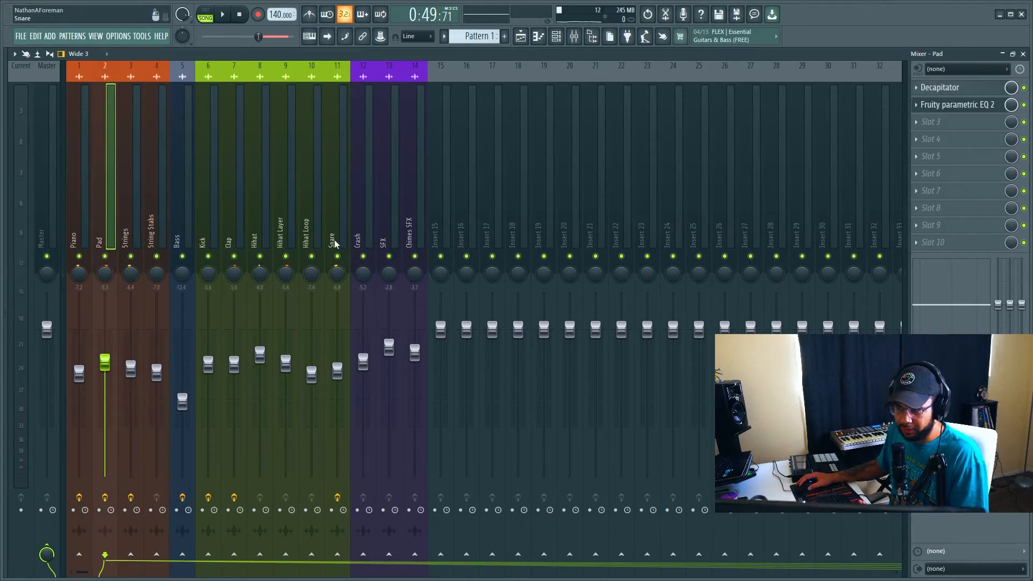
pyautogui.click(126, 232)
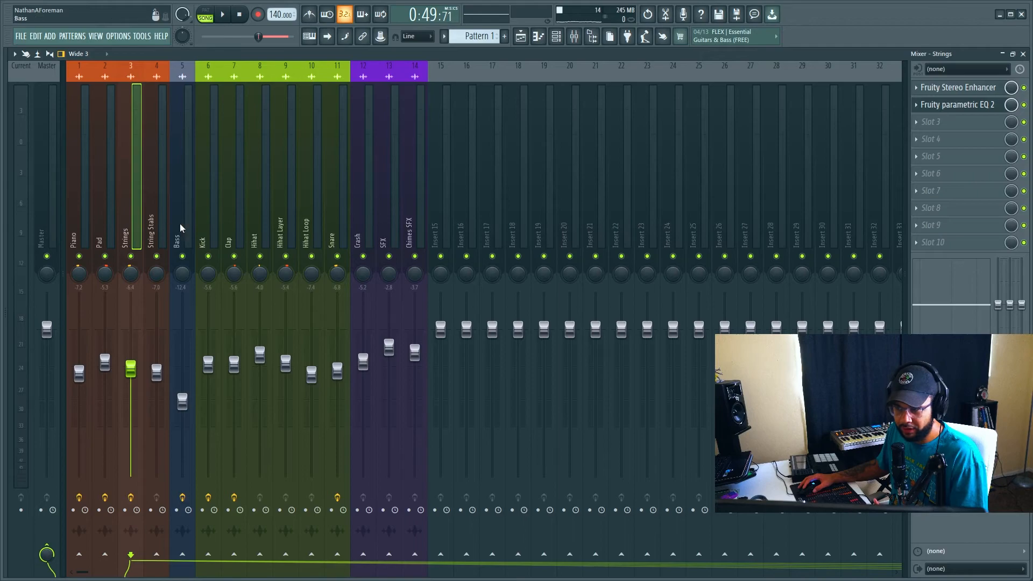
pyautogui.click(164, 225)
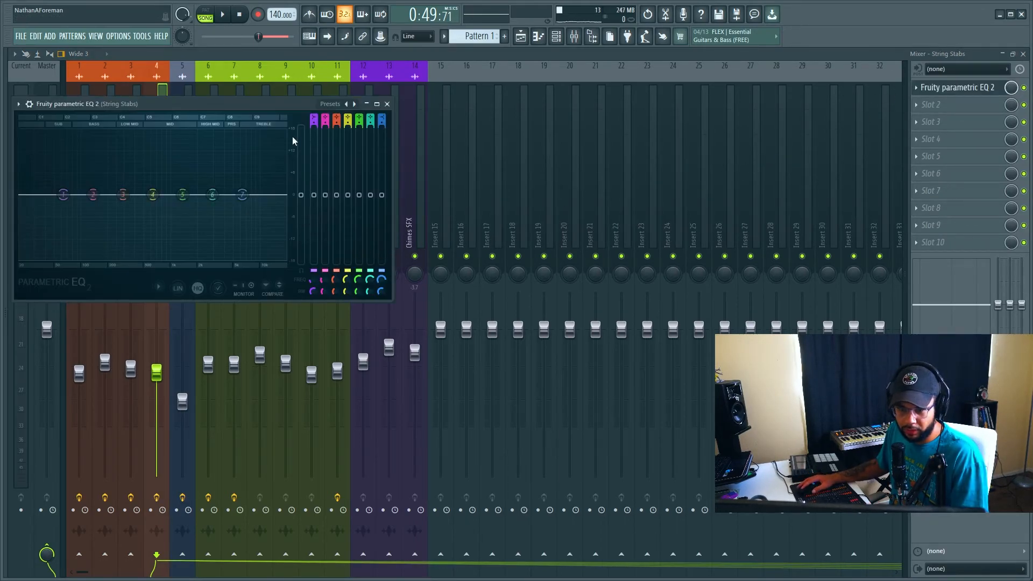
pyautogui.moveTo(251, 103); pyautogui.dragTo(494, 103)
pyautogui.press('space')
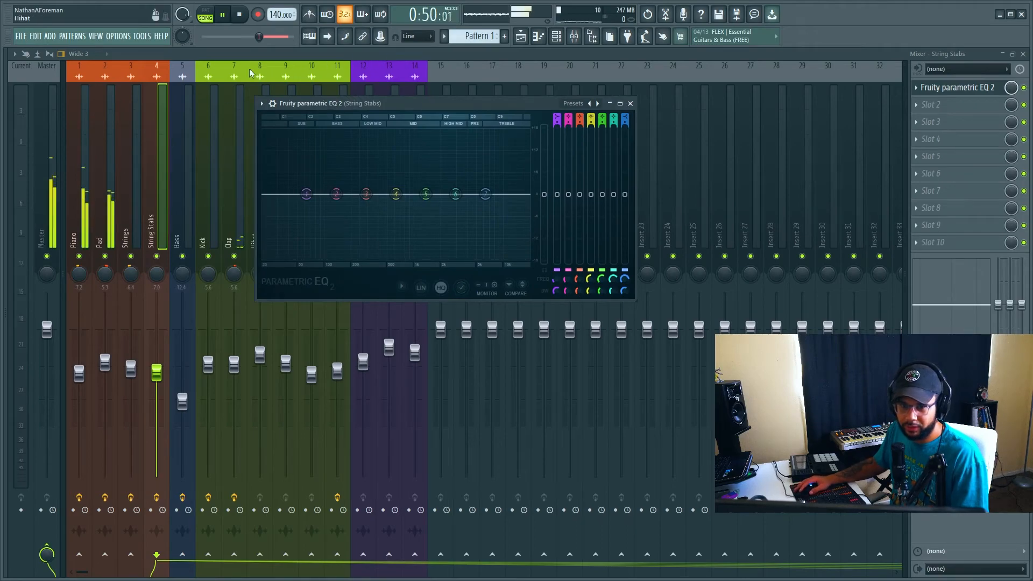
pyautogui.press('Escape')
pyautogui.click(942, 88)
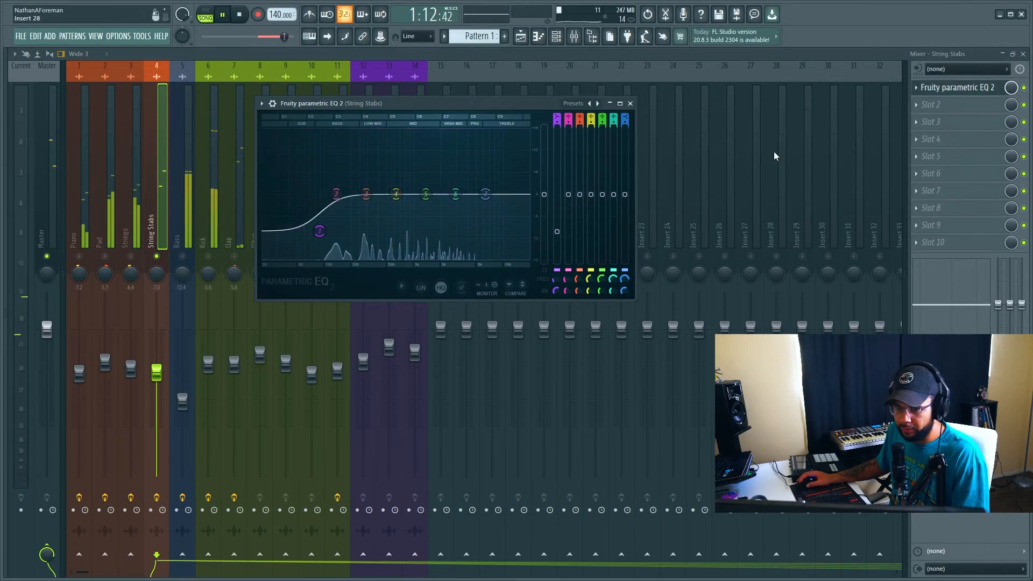
pyautogui.press('Escape')
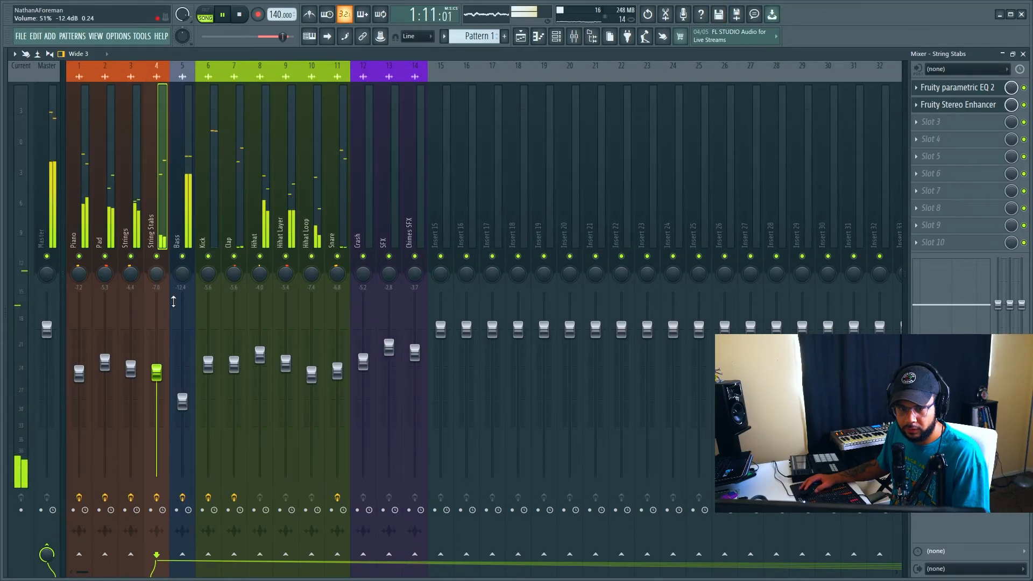
# Lower the Bass to -12.5 dB and return from the playlist to the mixer.
pyautogui.click(186, 404)
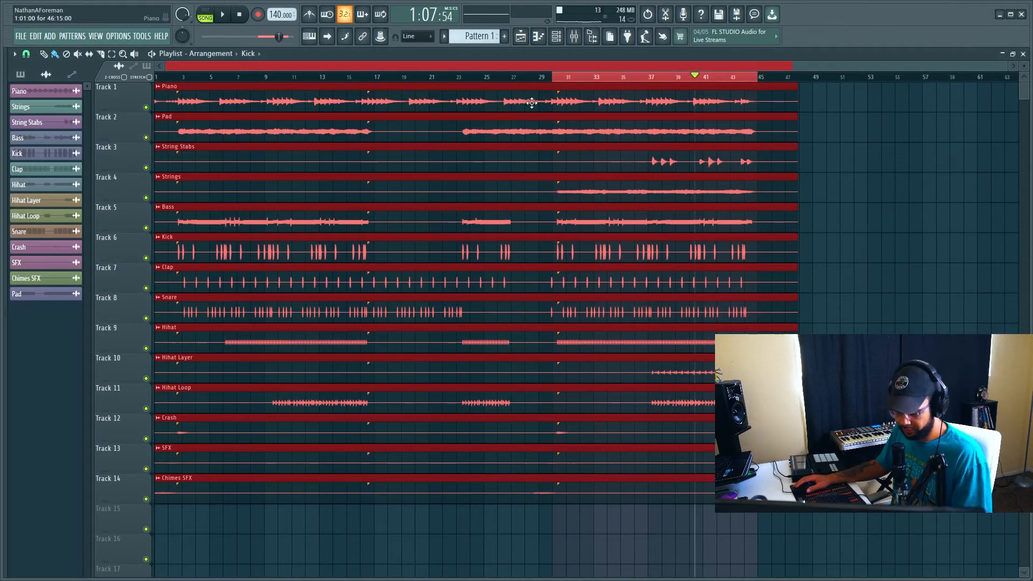
pyautogui.click(574, 37)
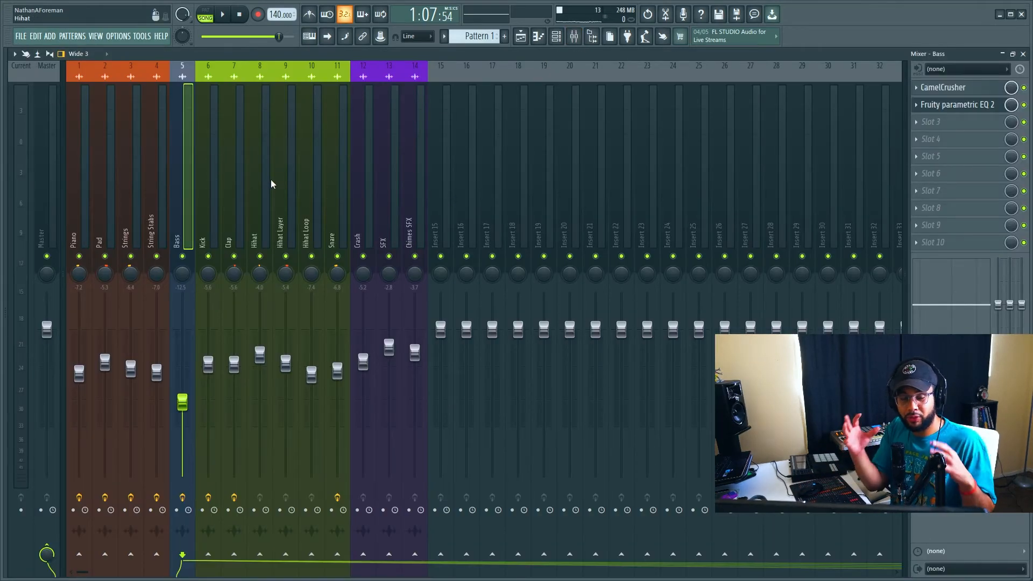
# Free the Strings' first effect slot by moving Fruity Stereo Enhancer to slot 2 and Fruity parametric EQ 2 to slot 3.
pyautogui.press('Left')
pyautogui.press('Left')
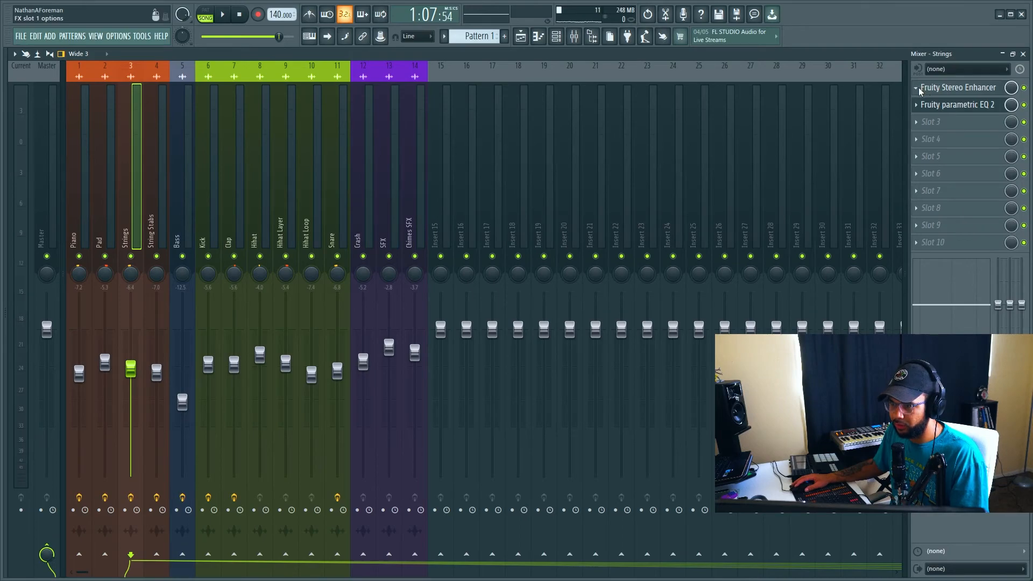
pyautogui.moveTo(947, 87); pyautogui.dragTo(928, 118)
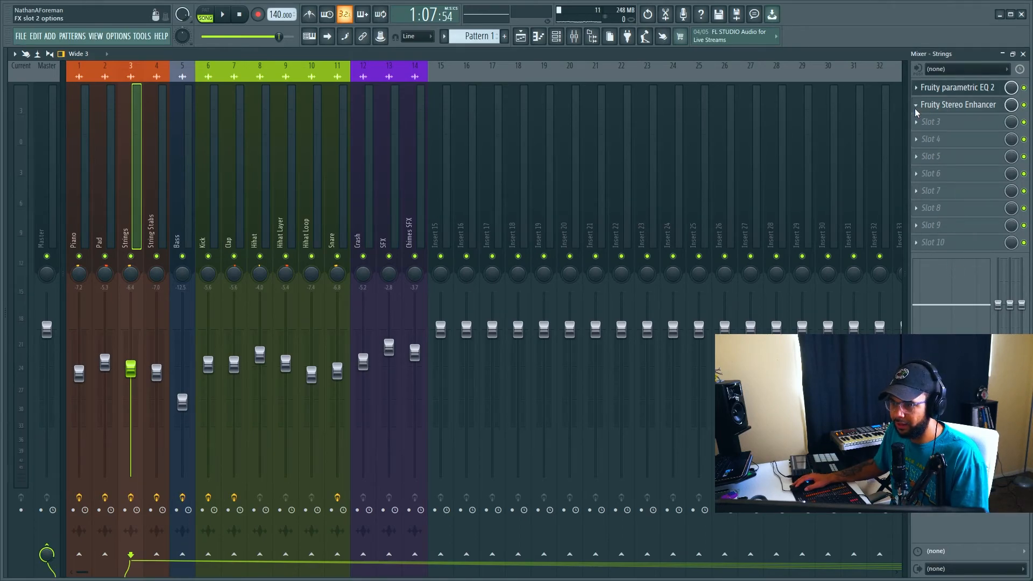
pyautogui.click(943, 305)
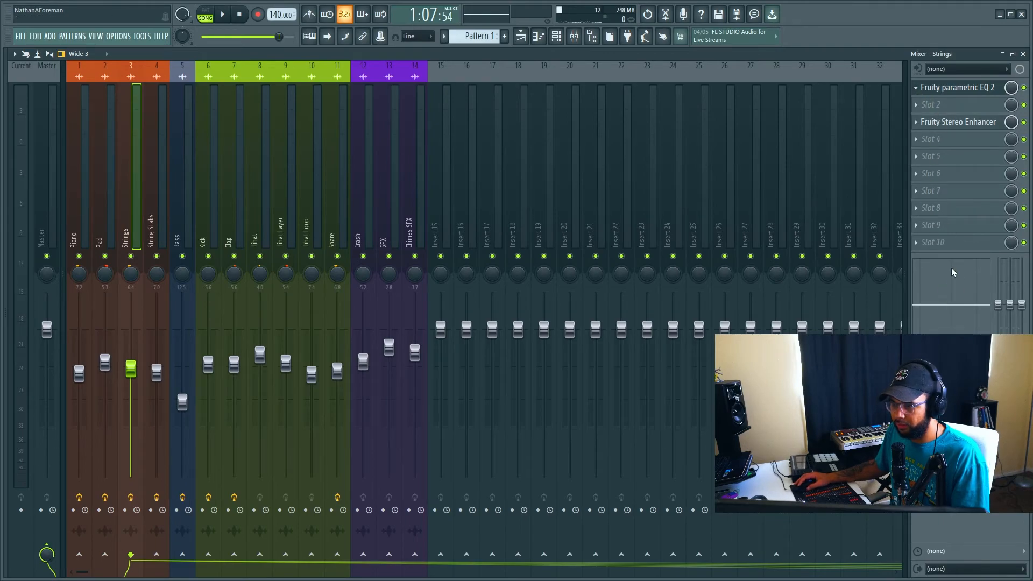
pyautogui.click(953, 287)
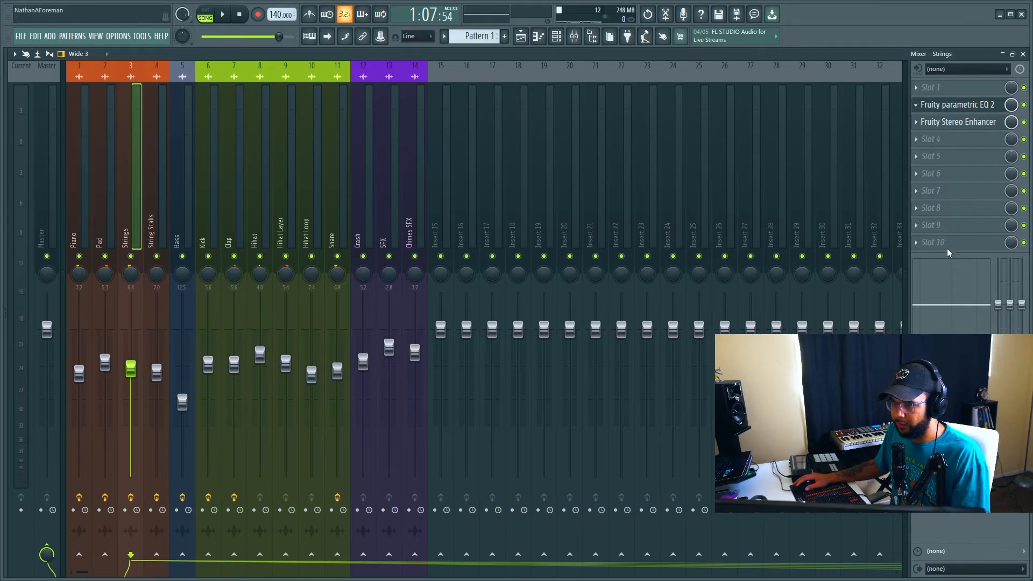
pyautogui.click(951, 305)
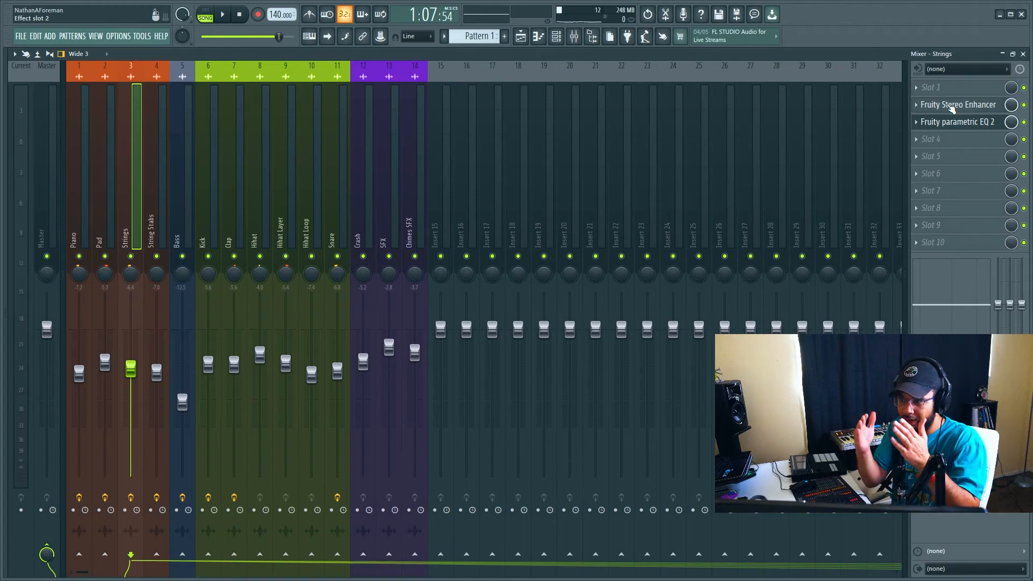
pyautogui.click(955, 127)
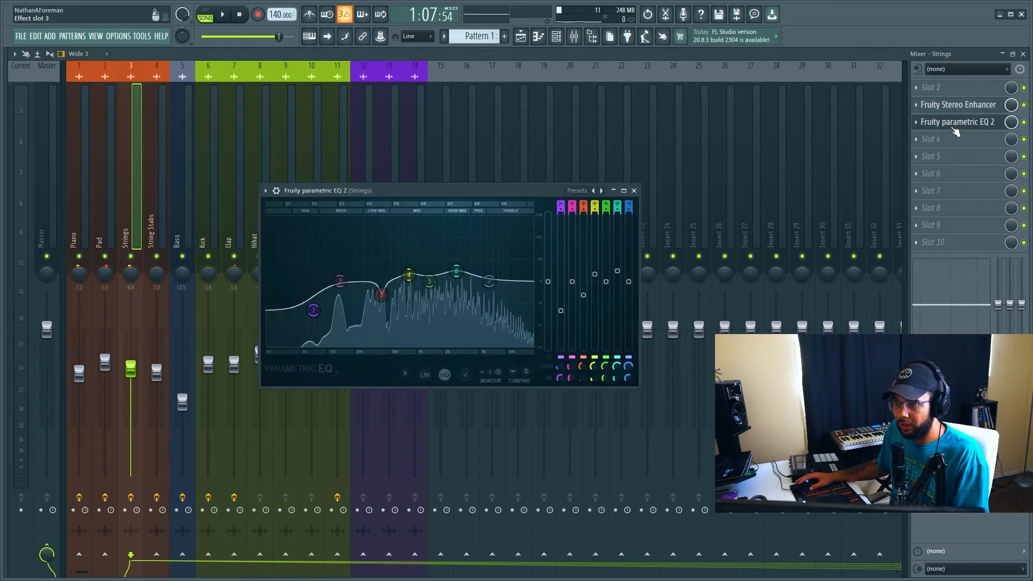
# Load VerbSuite Classics in the Strings' first slot with the Lush Orchestra preset, reduce its Dry/Wet mix and start playback.
pyautogui.click(917, 89)
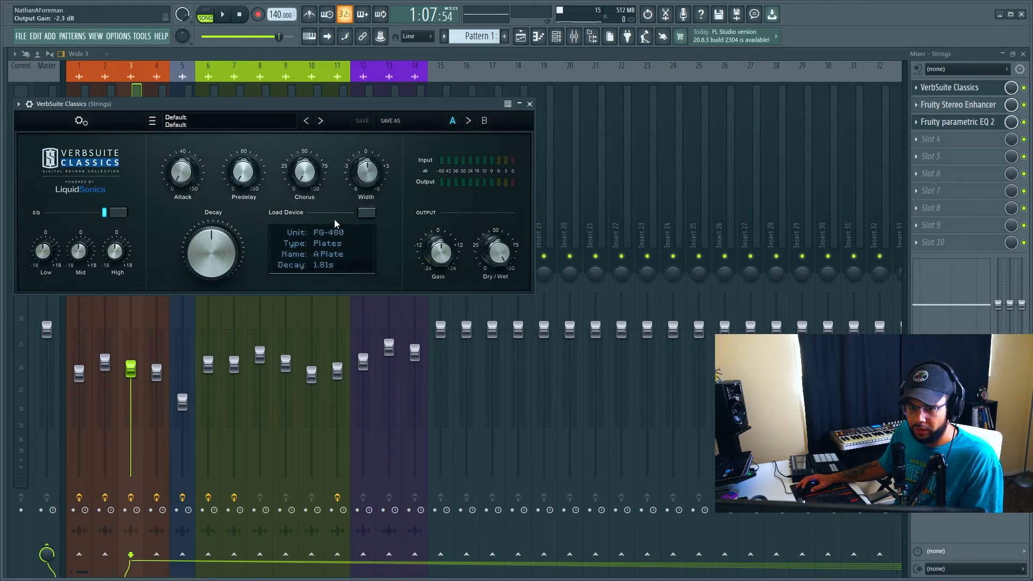
pyautogui.moveTo(491, 251); pyautogui.dragTo(517, 344)
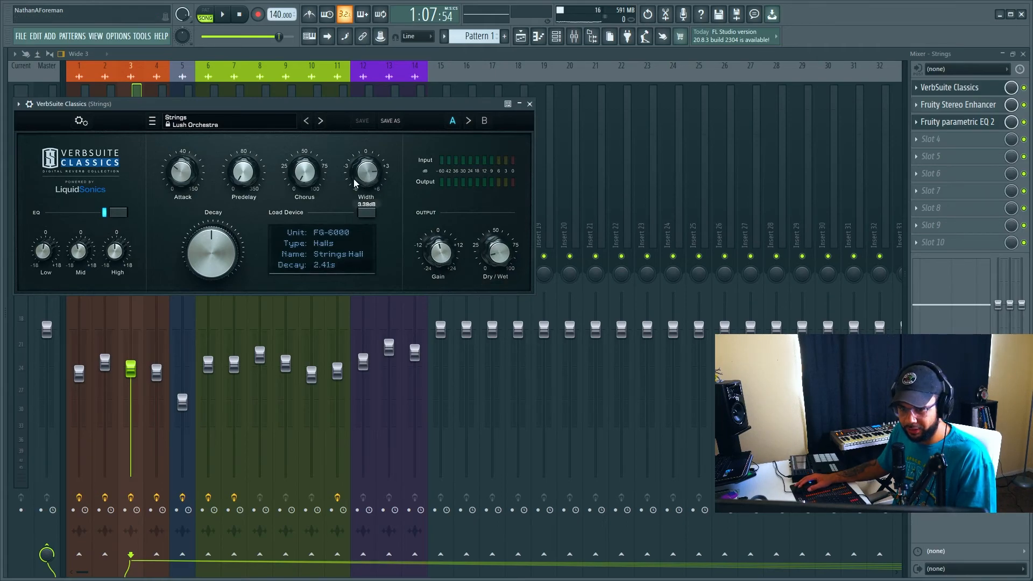
pyautogui.press('space')
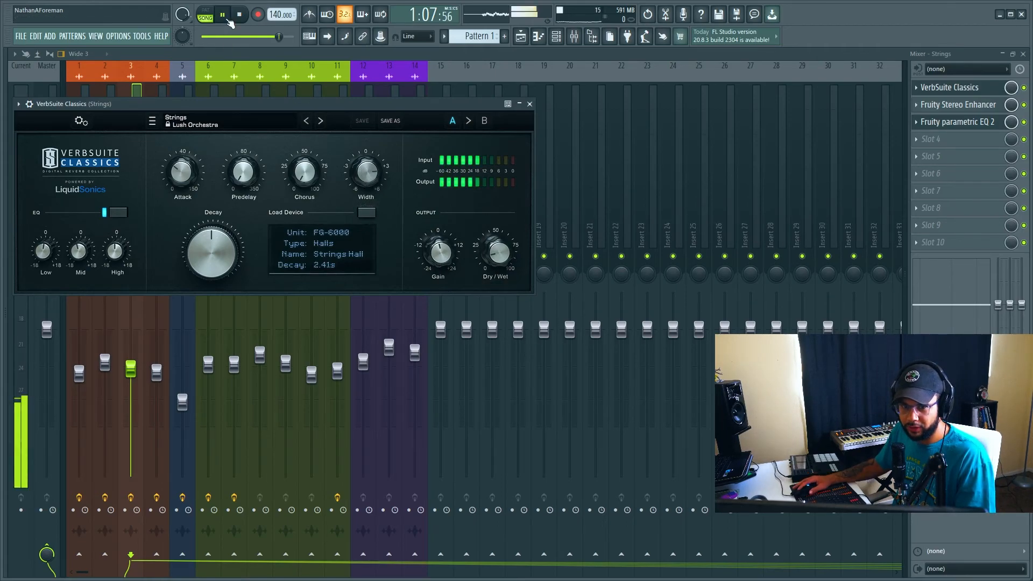
pyautogui.moveTo(251, 112); pyautogui.dragTo(465, 91)
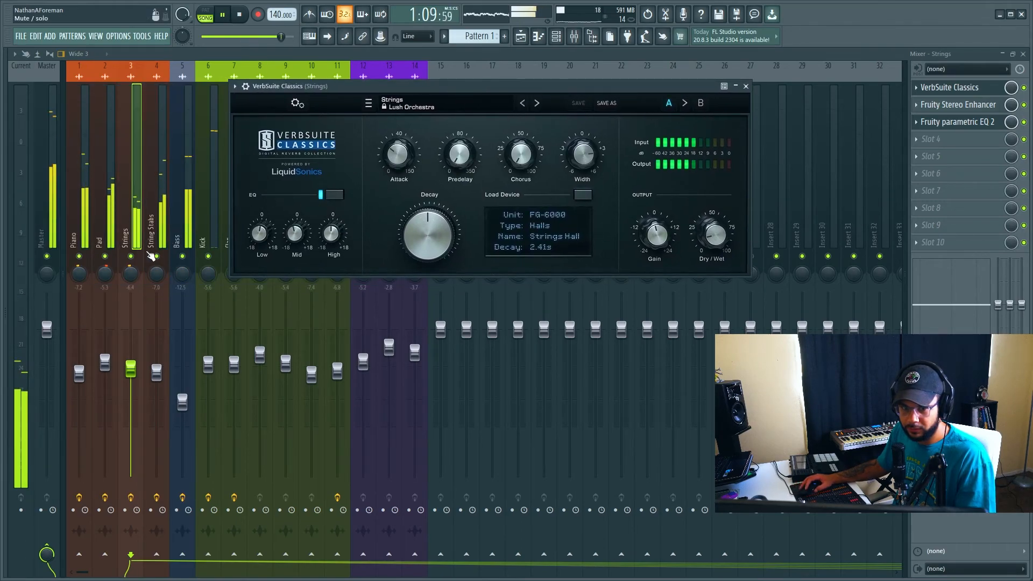
# Solo the Strings, set VerbSuite Classics' Dry/Wet to 14.2% and replay the song from an earlier point.
pyautogui.rightClick(131, 256)
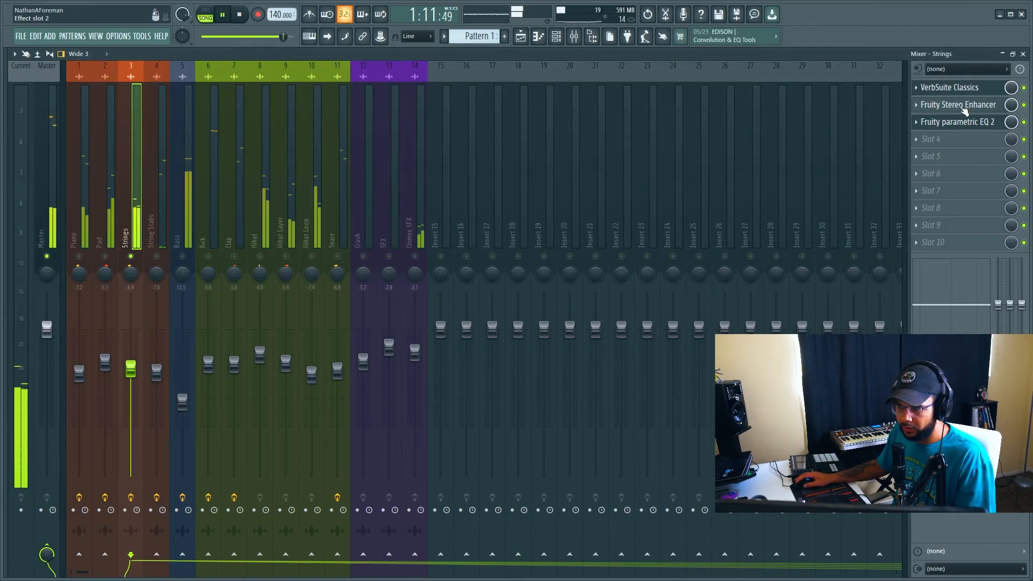
pyautogui.click(950, 88)
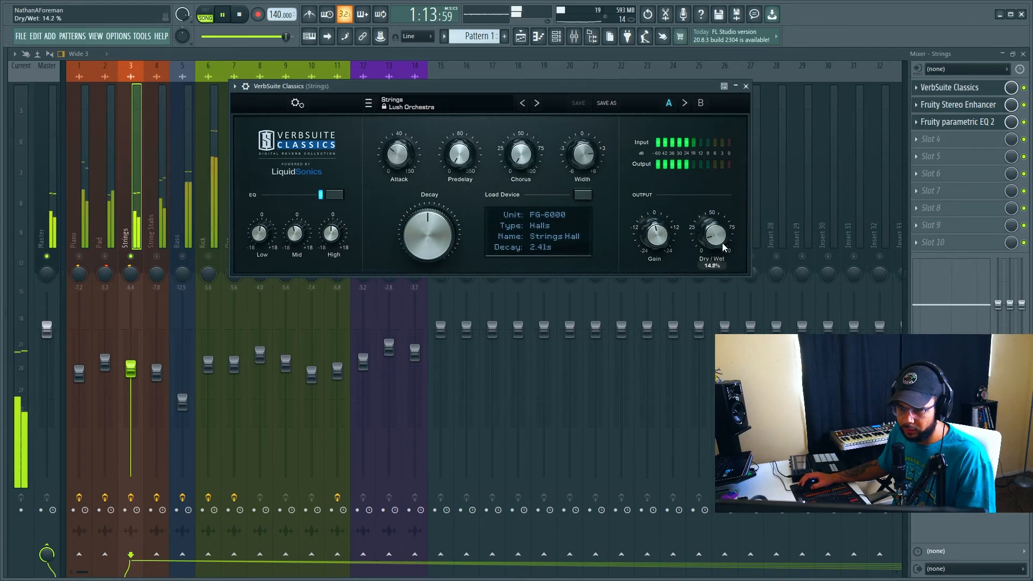
pyautogui.moveTo(661, 232); pyautogui.dragTo(664, 231)
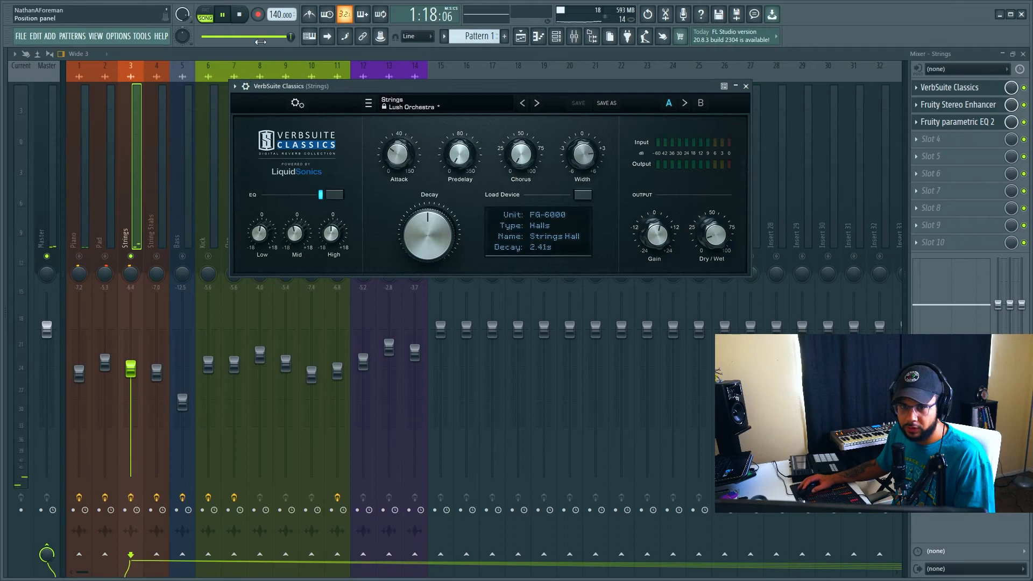
pyautogui.moveTo(290, 36); pyautogui.dragTo(269, 41)
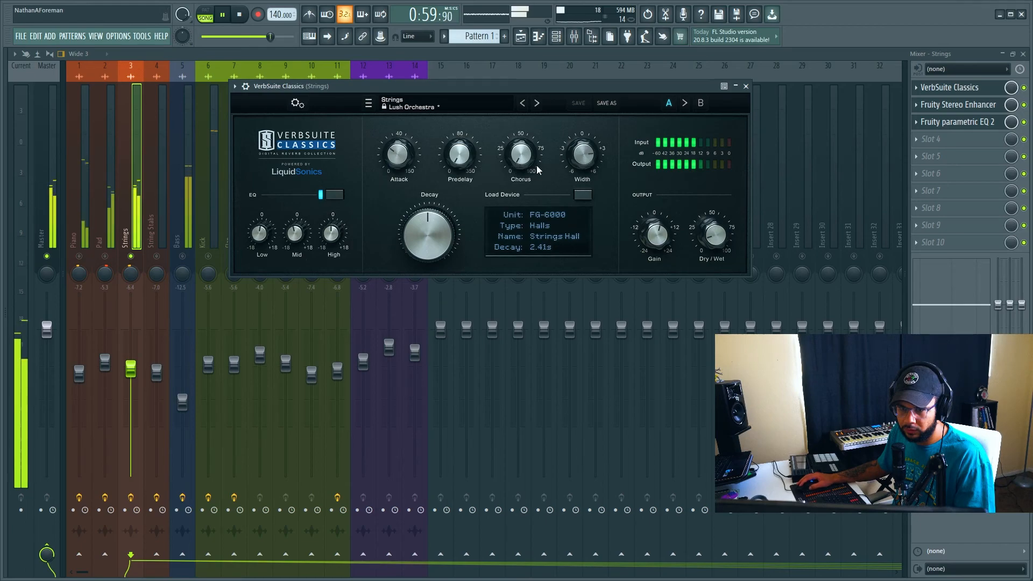
# Set VerbSuite Classics' Width to 1.77 dB and its EQ to about 3.5 dB Low, 2.4 dB Mid and 2.7 dB High.
pyautogui.moveTo(580, 182)
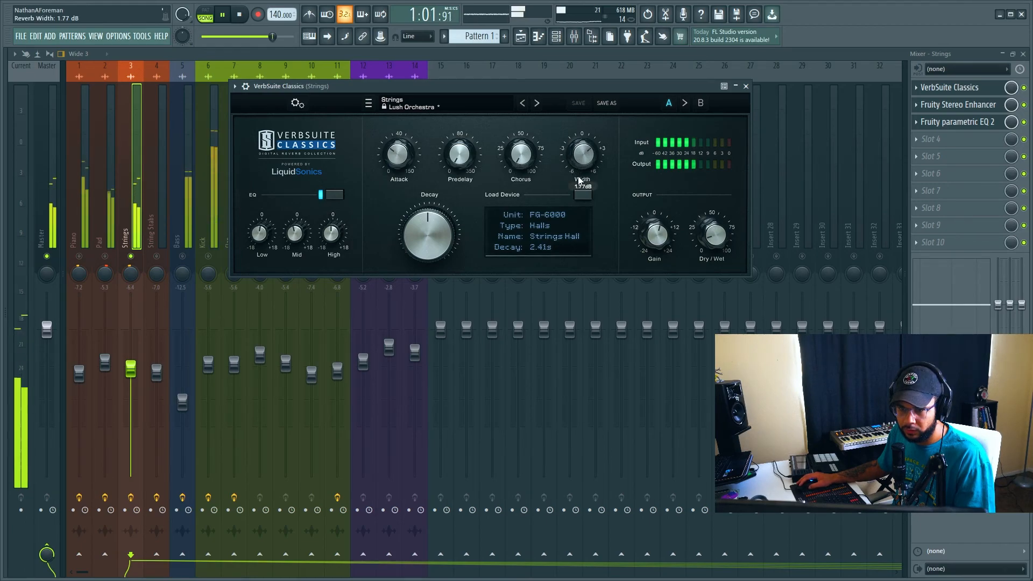
pyautogui.moveTo(264, 237)
pyautogui.moveTo(264, 237); pyautogui.dragTo(269, 230)
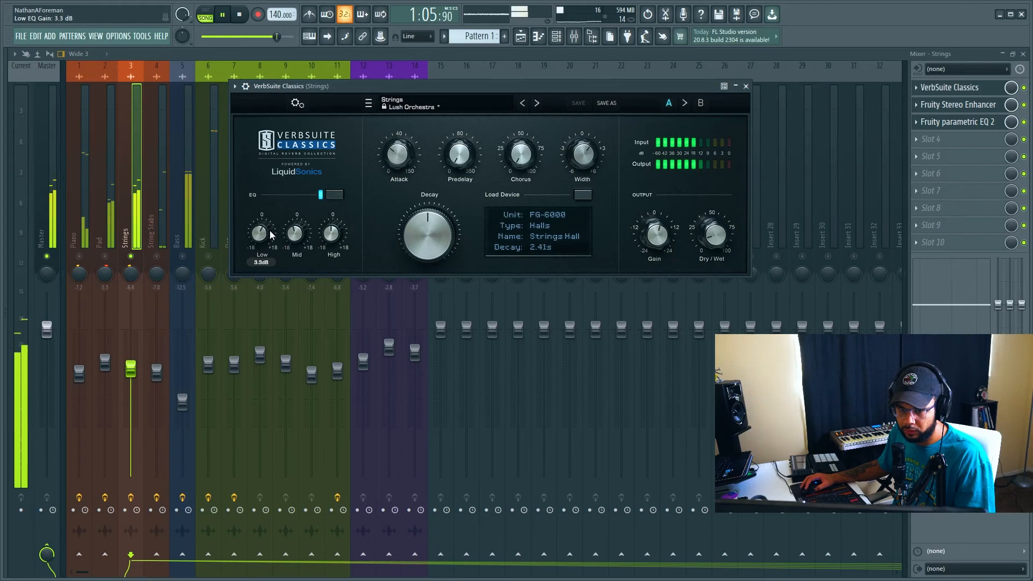
pyautogui.moveTo(330, 227)
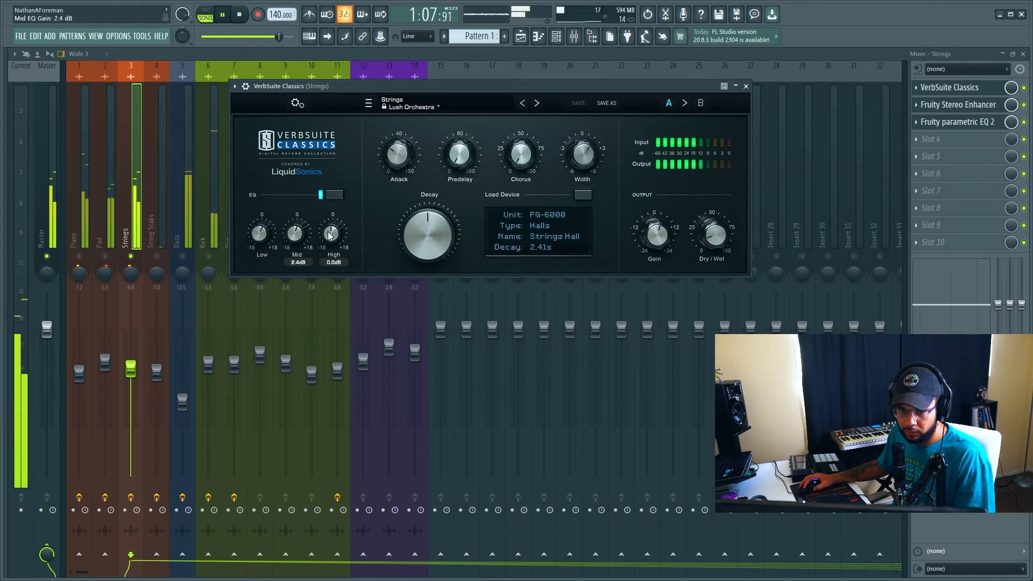
pyautogui.moveTo(330, 228); pyautogui.dragTo(336, 226)
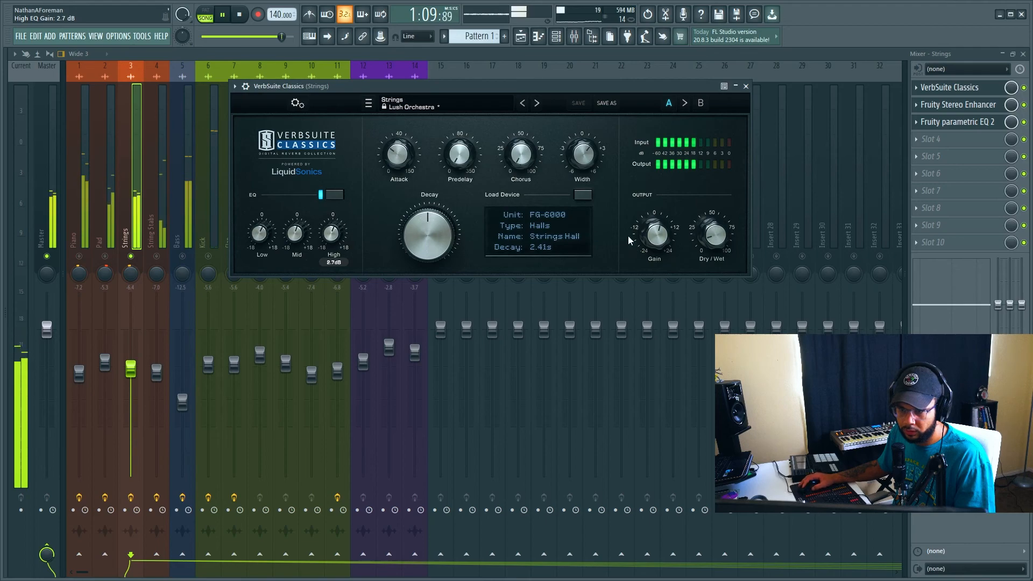
# Set VerbSuite Classics' Dry/Wet to 15.1% and compare the soloed Strings with the reverb bypassed and active.
pyautogui.moveTo(709, 242)
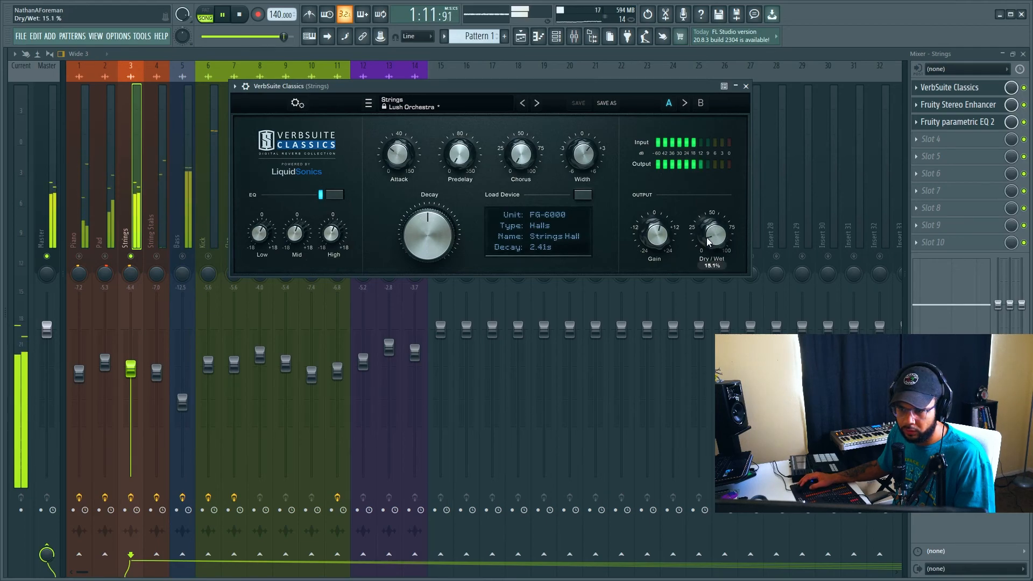
pyautogui.moveTo(658, 245)
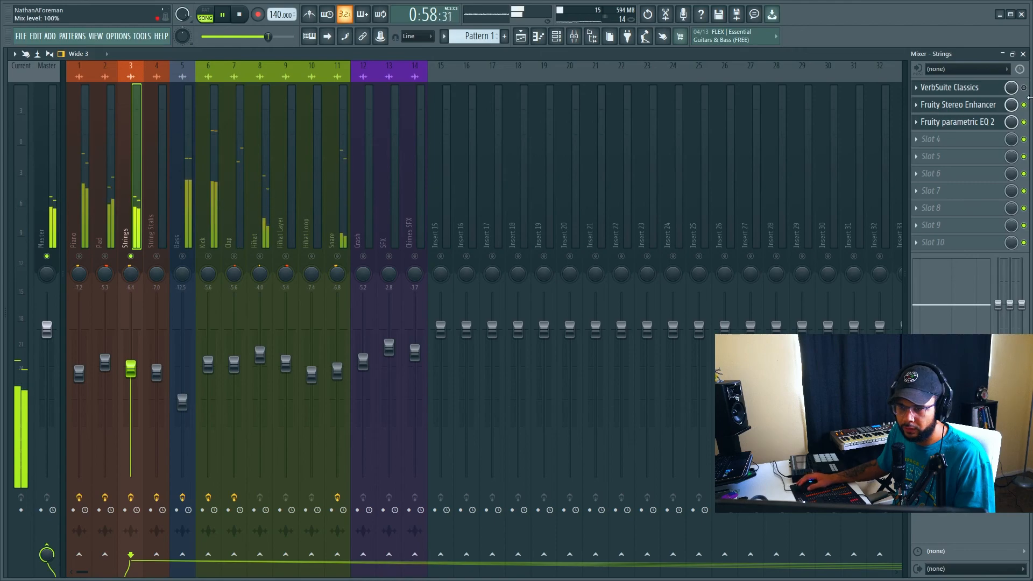
pyautogui.click(980, 92)
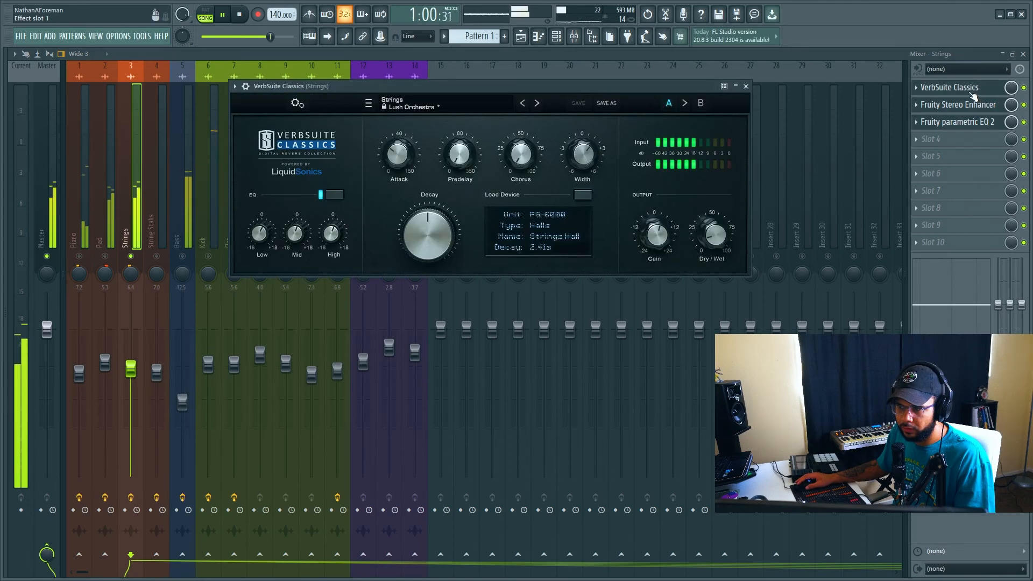
pyautogui.press('space')
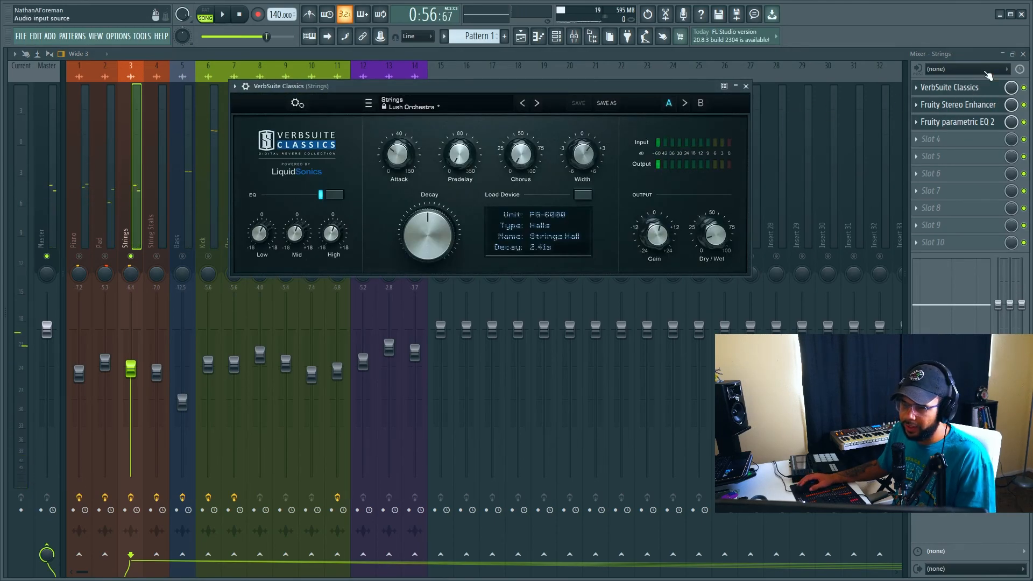
# Play the song and take the Strings out of solo to hear its reverb within the full mix.
pyautogui.press('space')
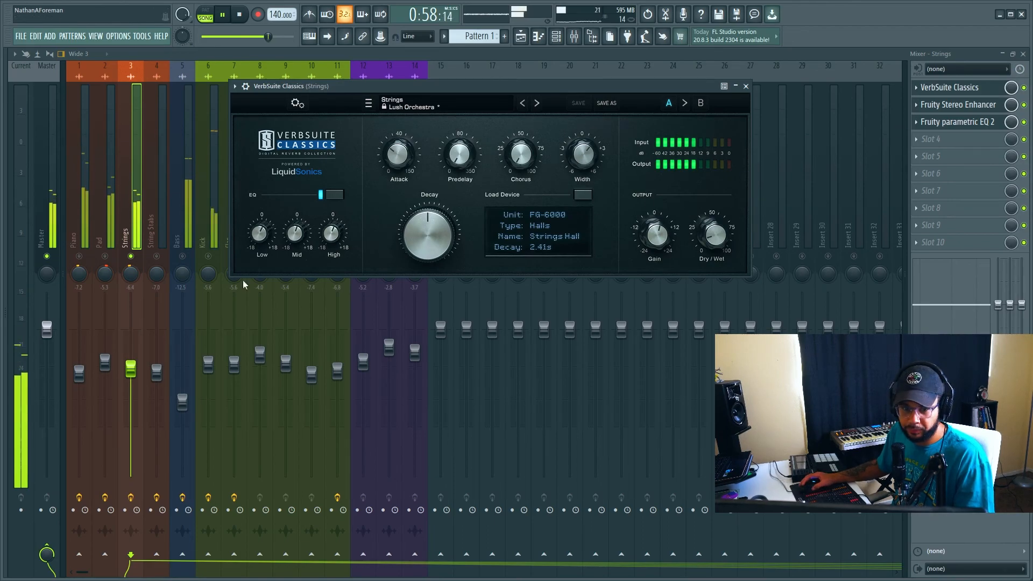
pyautogui.click(135, 259)
pyautogui.rightClick(134, 259)
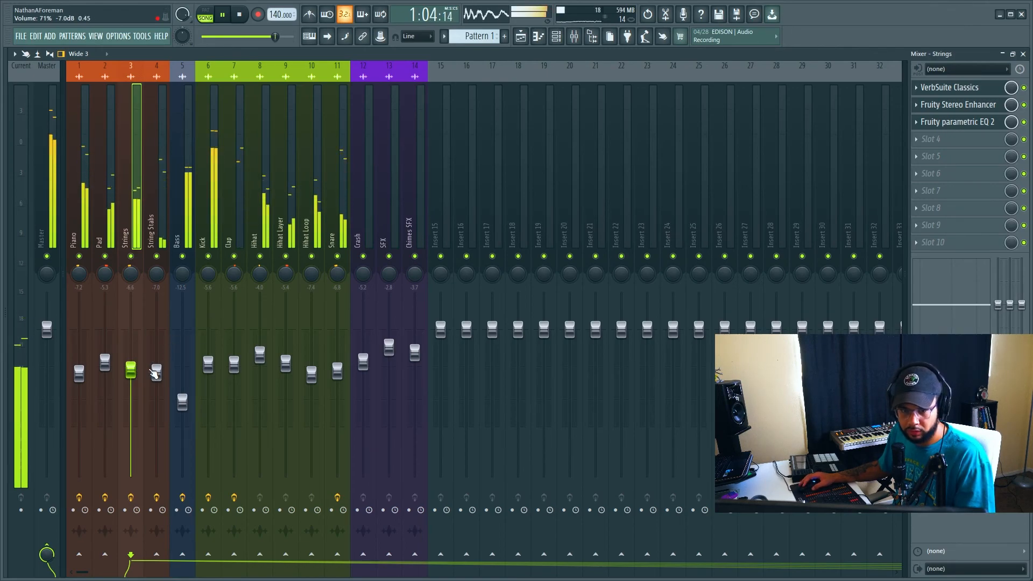
# Check the String Stabs and Bass levels within the full mix, stop playback and select the Master track.
pyautogui.click(156, 371)
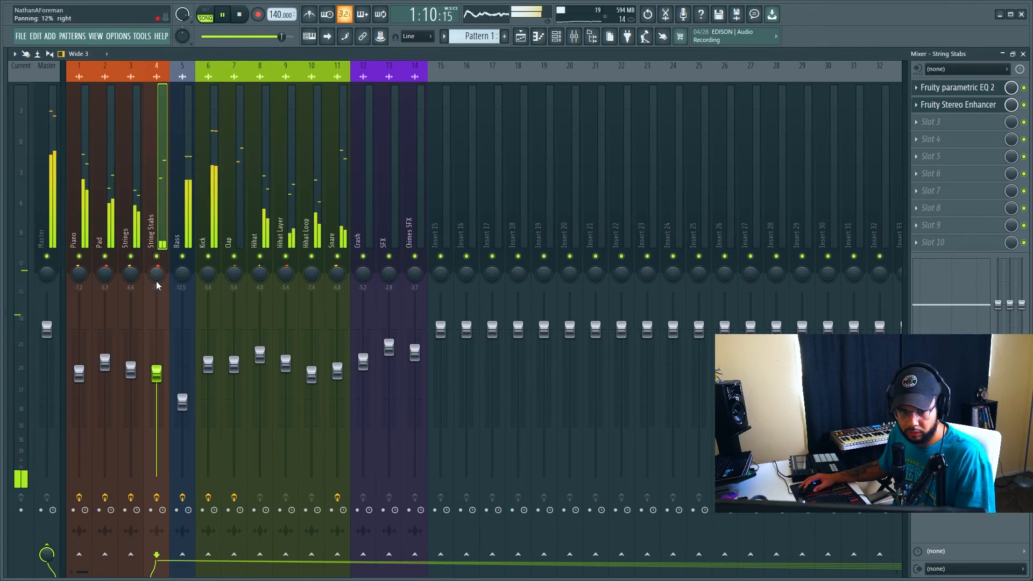
pyautogui.click(182, 402)
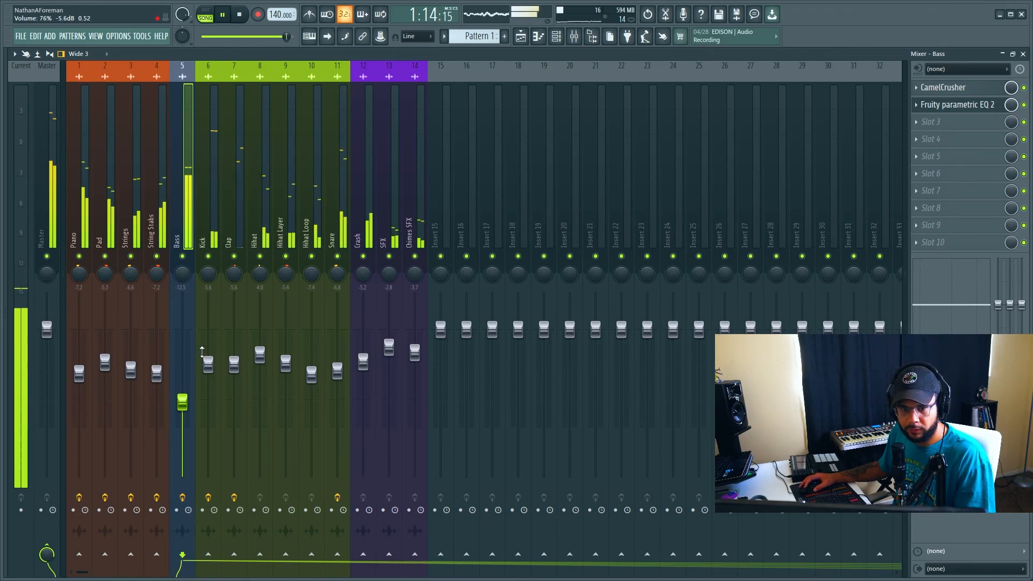
pyautogui.press('space')
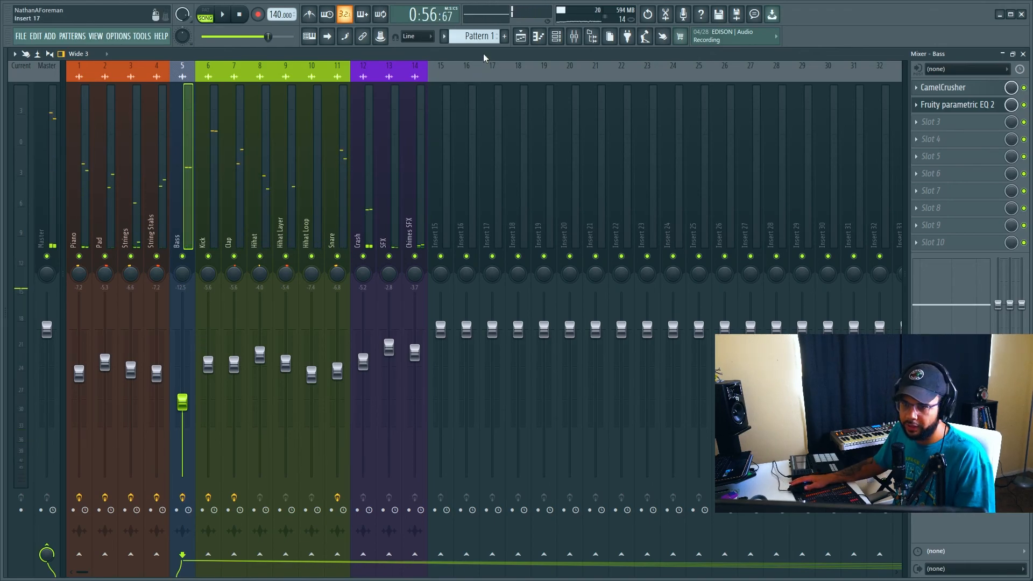
pyautogui.click(57, 143)
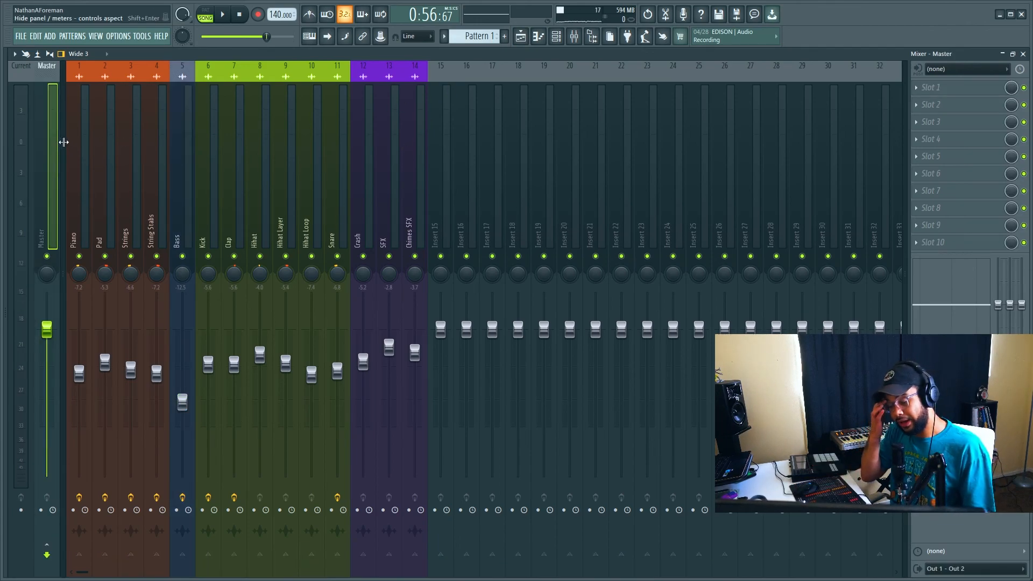